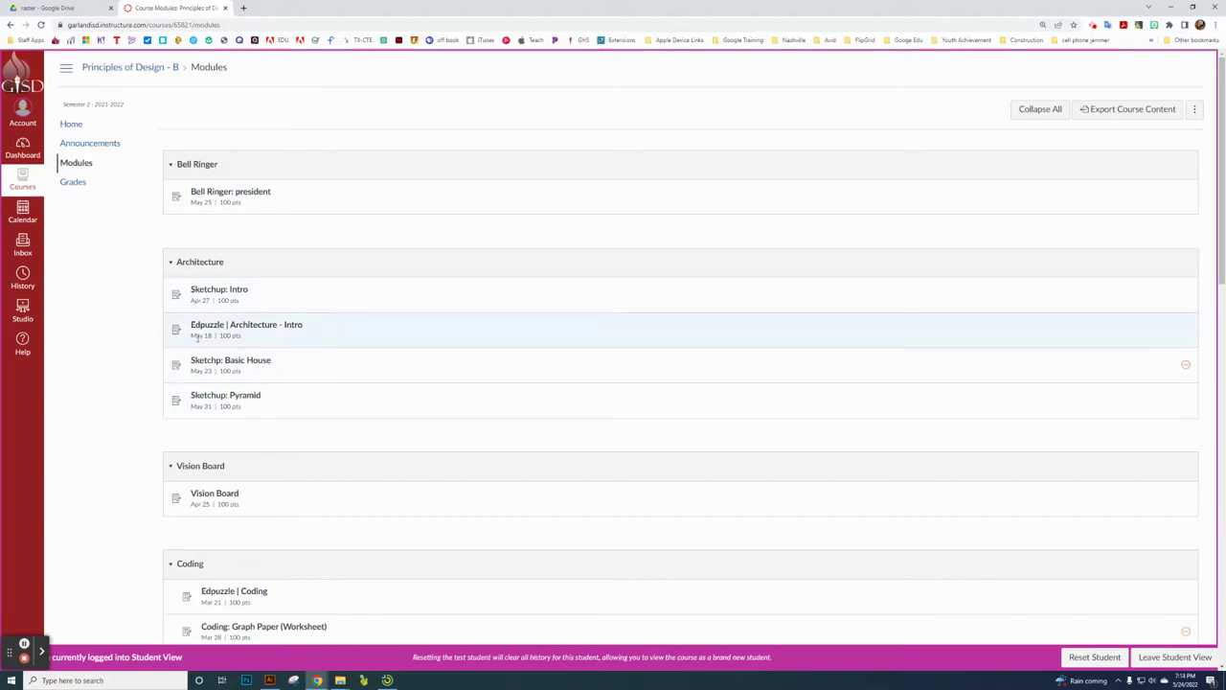
Open the Sketchup: Pyramid assignment, follow its app.sketchup.com link and sign in with Google.
left_click(239, 397)
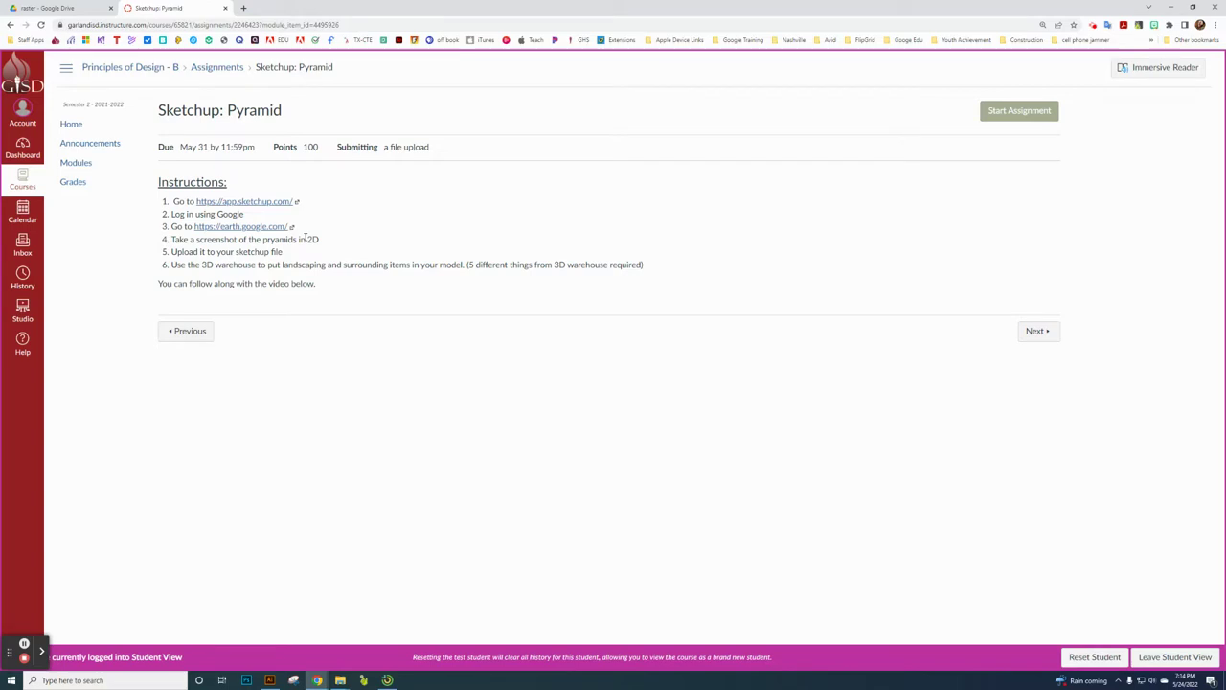
left_click(244, 203)
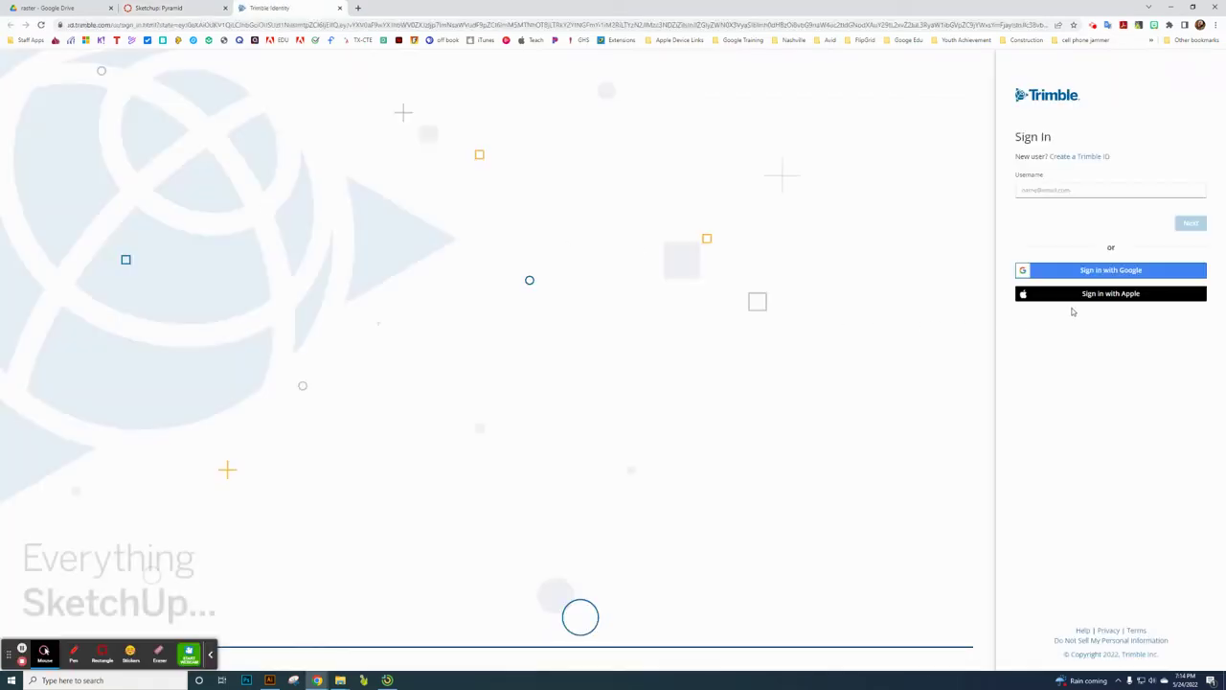
left_click(1107, 269)
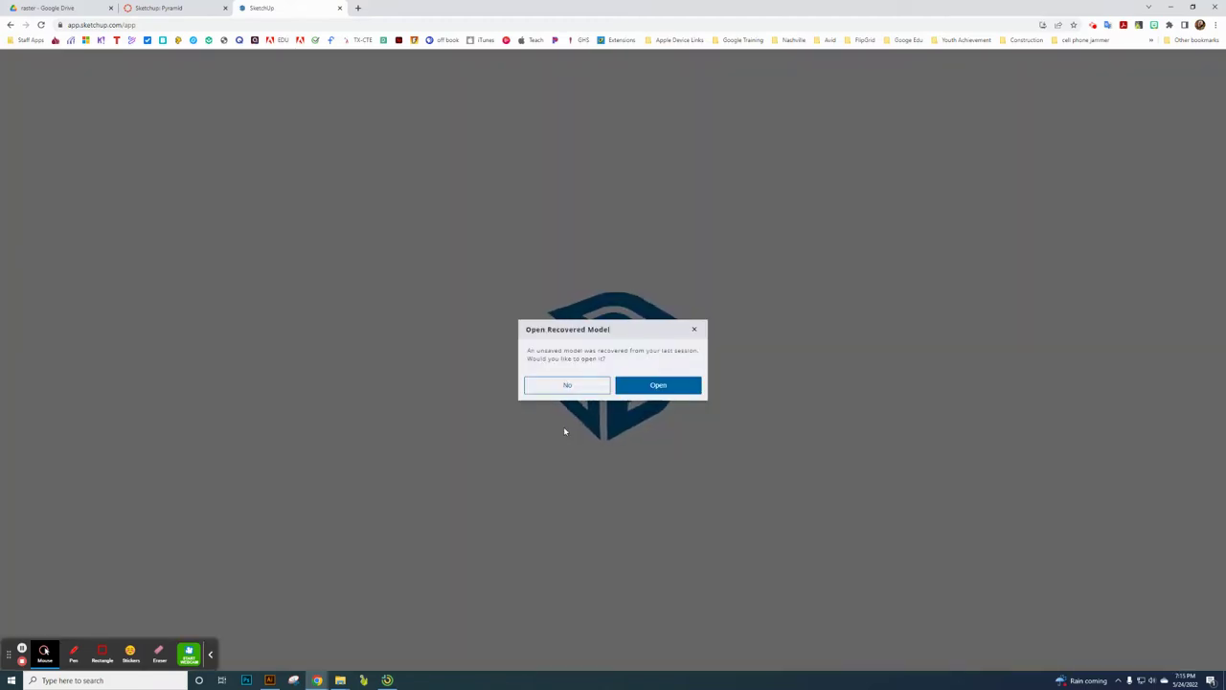
Decline opening the recovered model and create a new blank model.
left_click(573, 388)
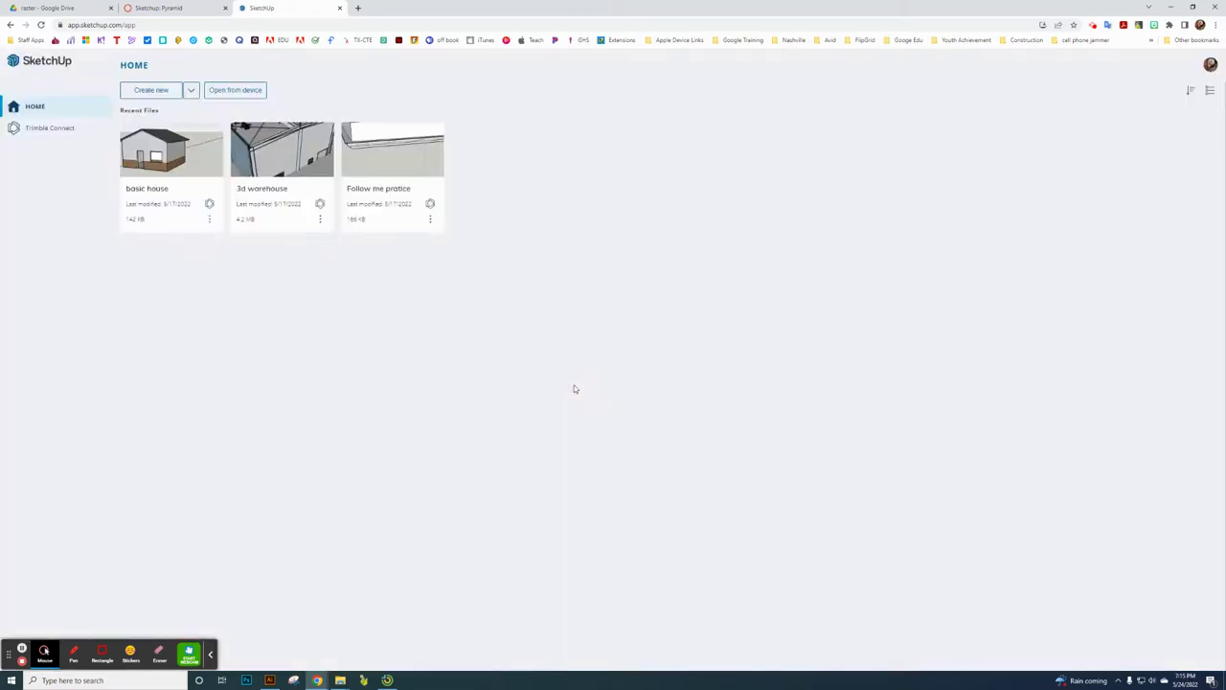
left_click(155, 92)
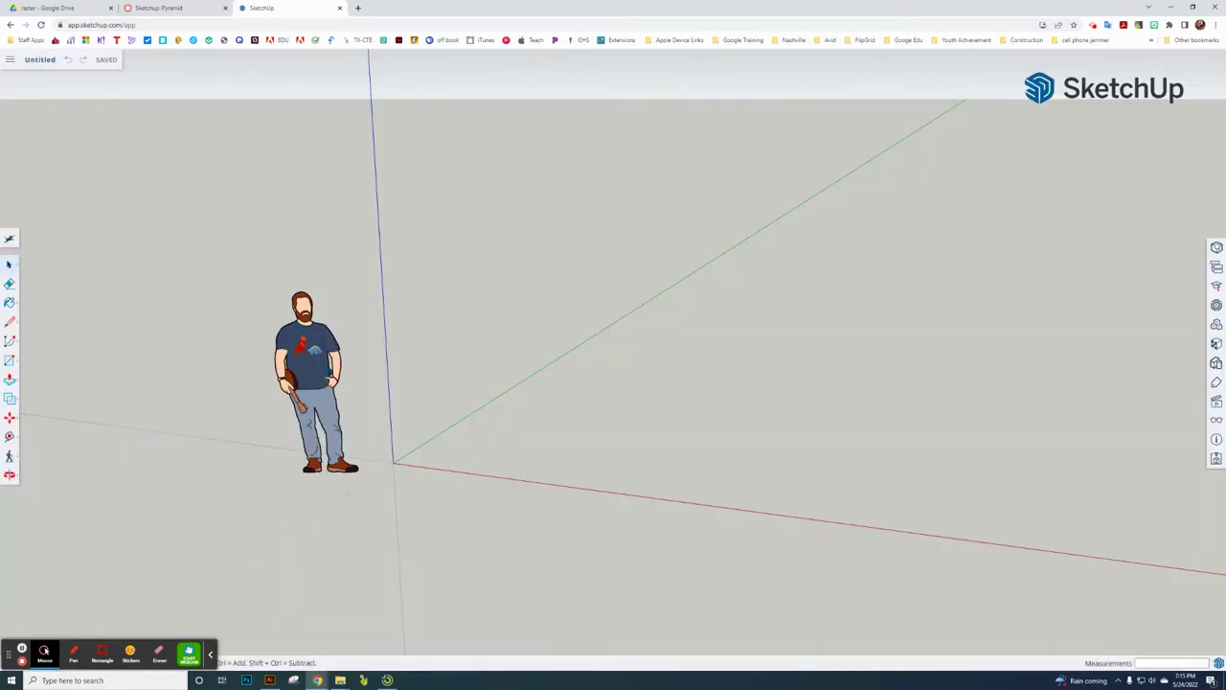
Open Google Earth from the assignment instructions and find the pyramids of giza, with both large pyramids fully in view.
left_click(161, 7)
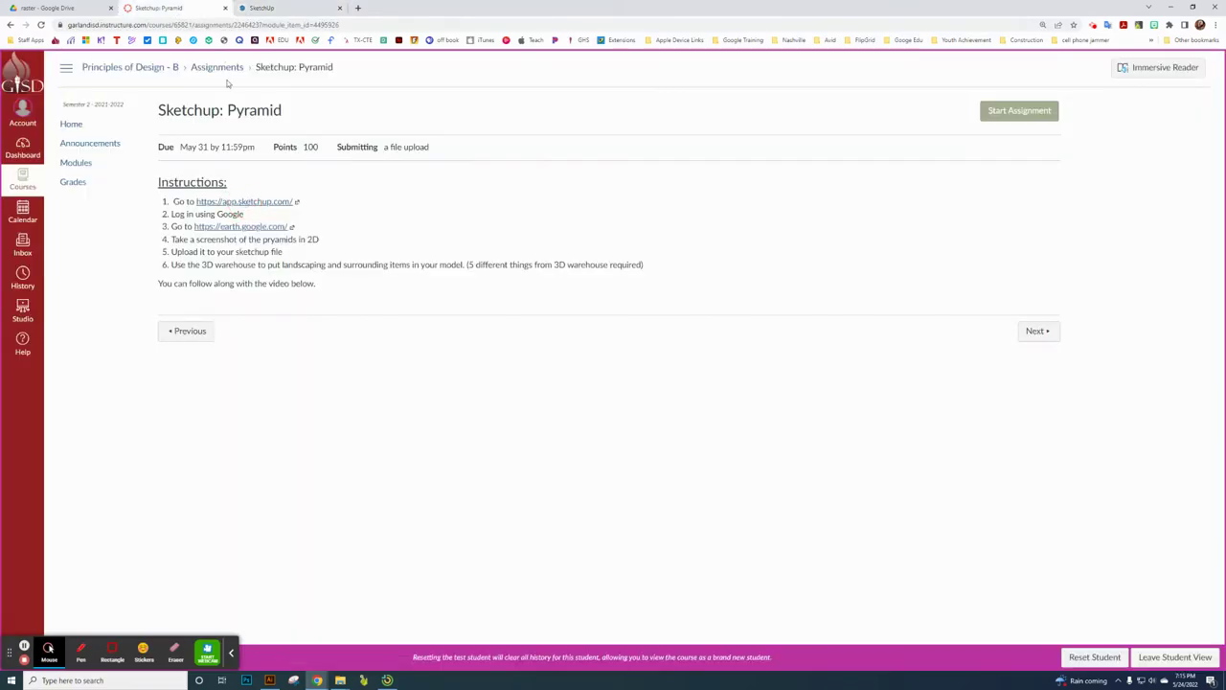
left_click(260, 228)
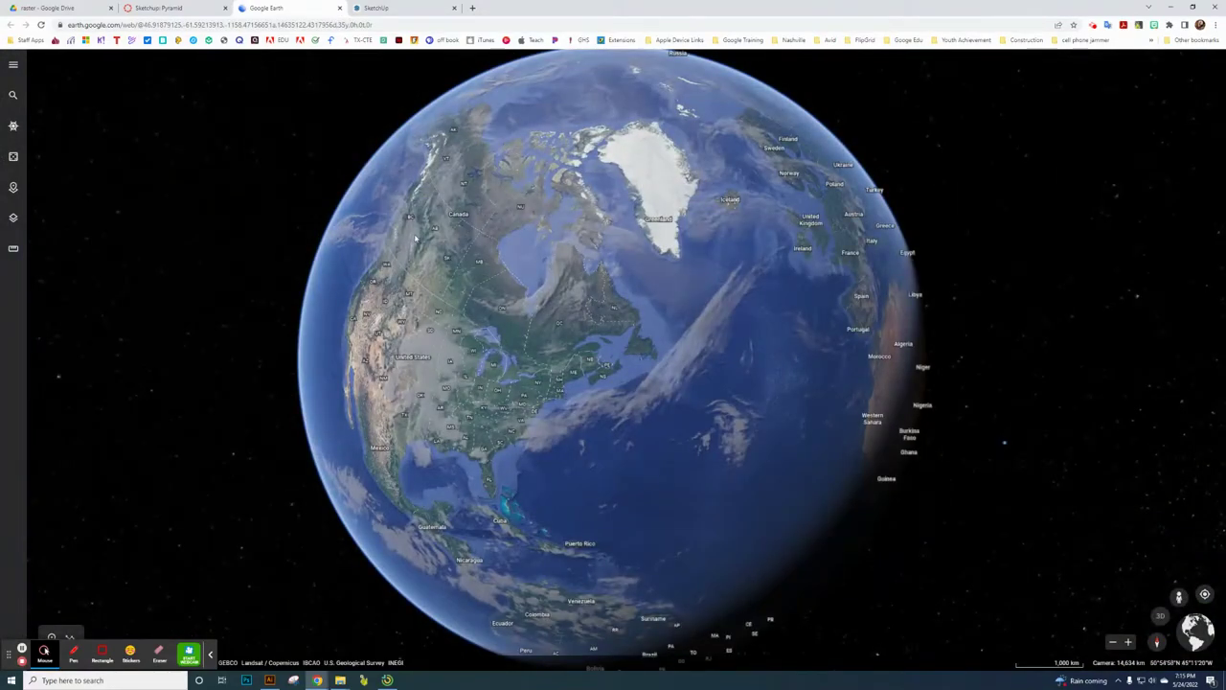
left_click(15, 96)
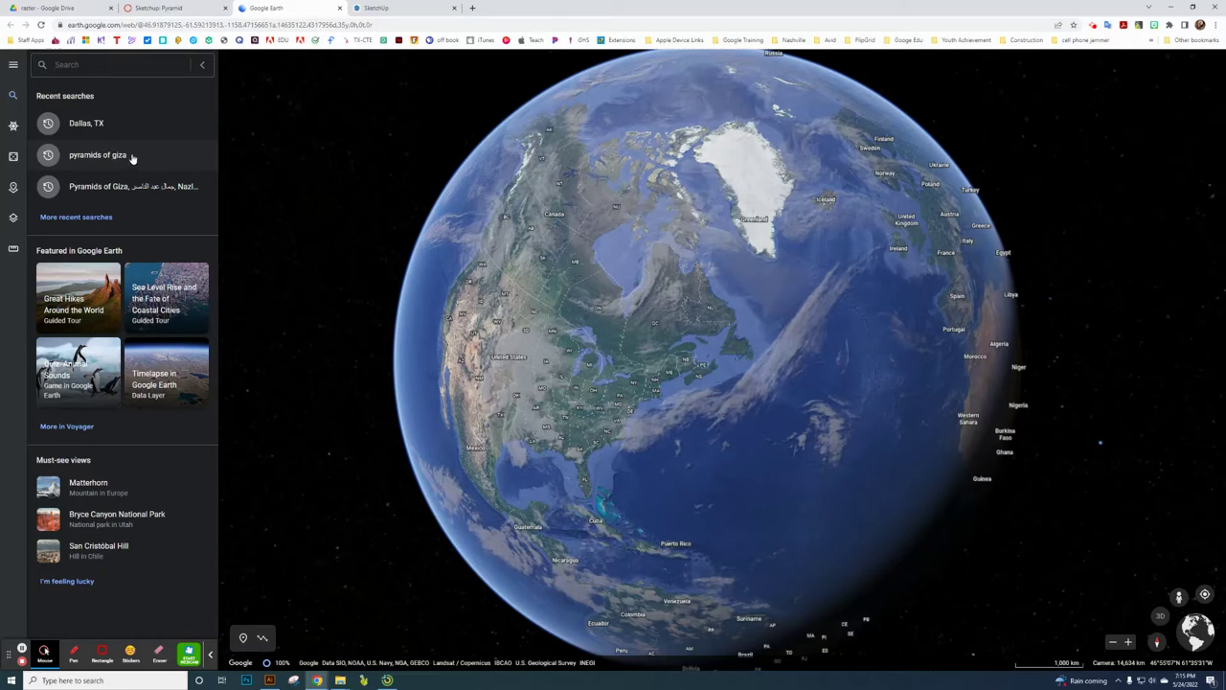
left_click(117, 160)
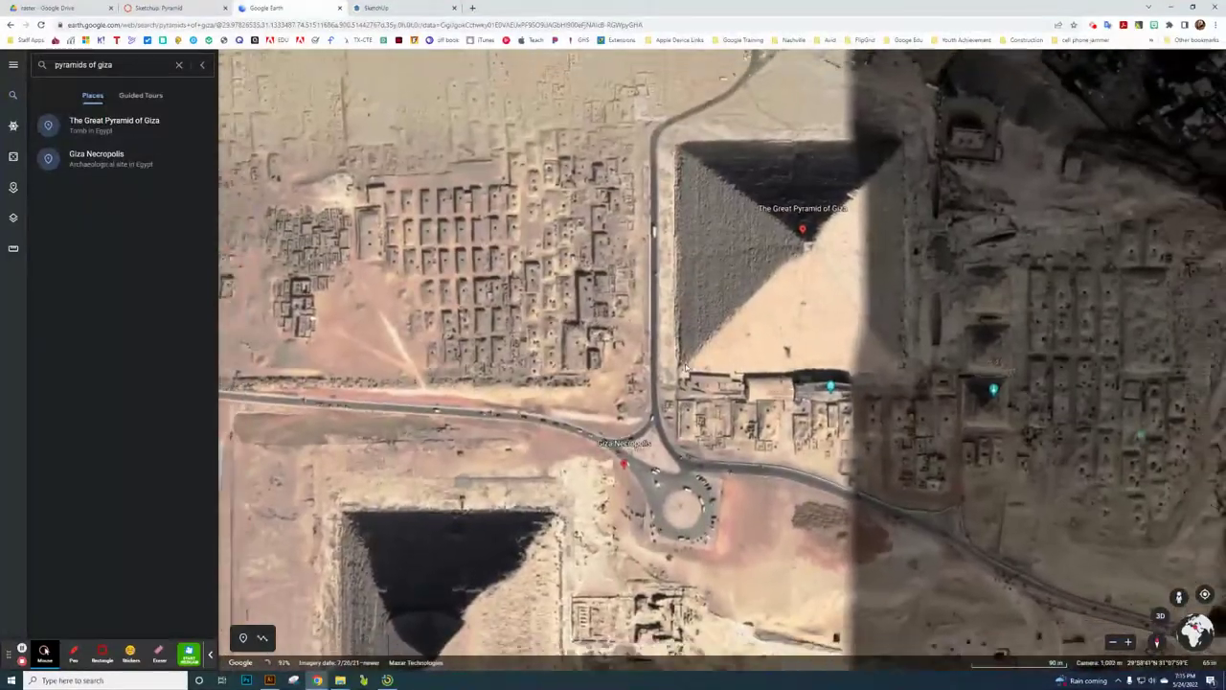
scroll(685, 368, "down", 3)
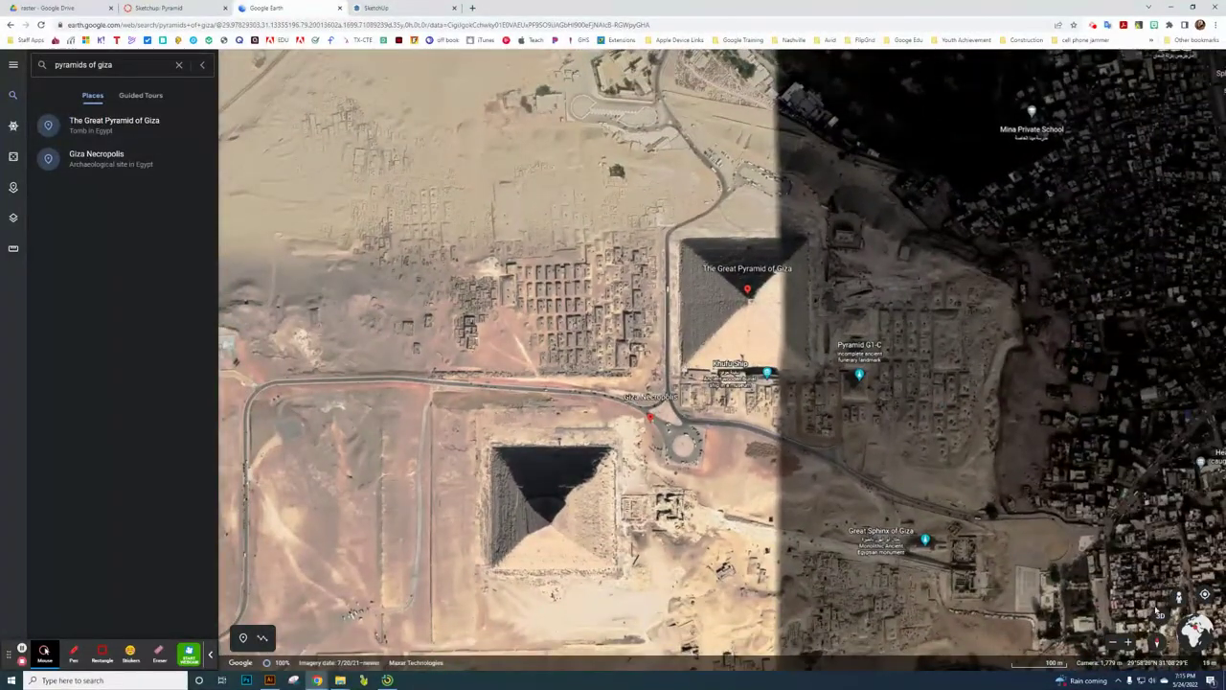
Preview the Giza site in 3D and return the map to a north-up 2D view.
left_click(1161, 616)
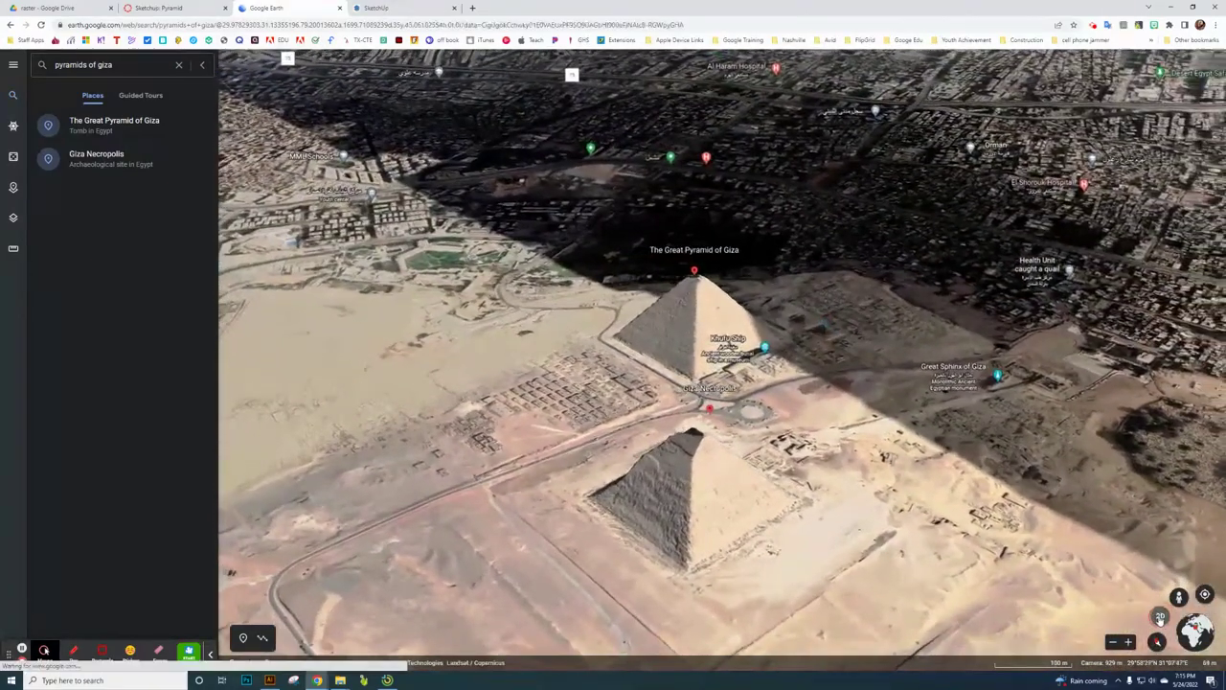
left_click(1161, 617)
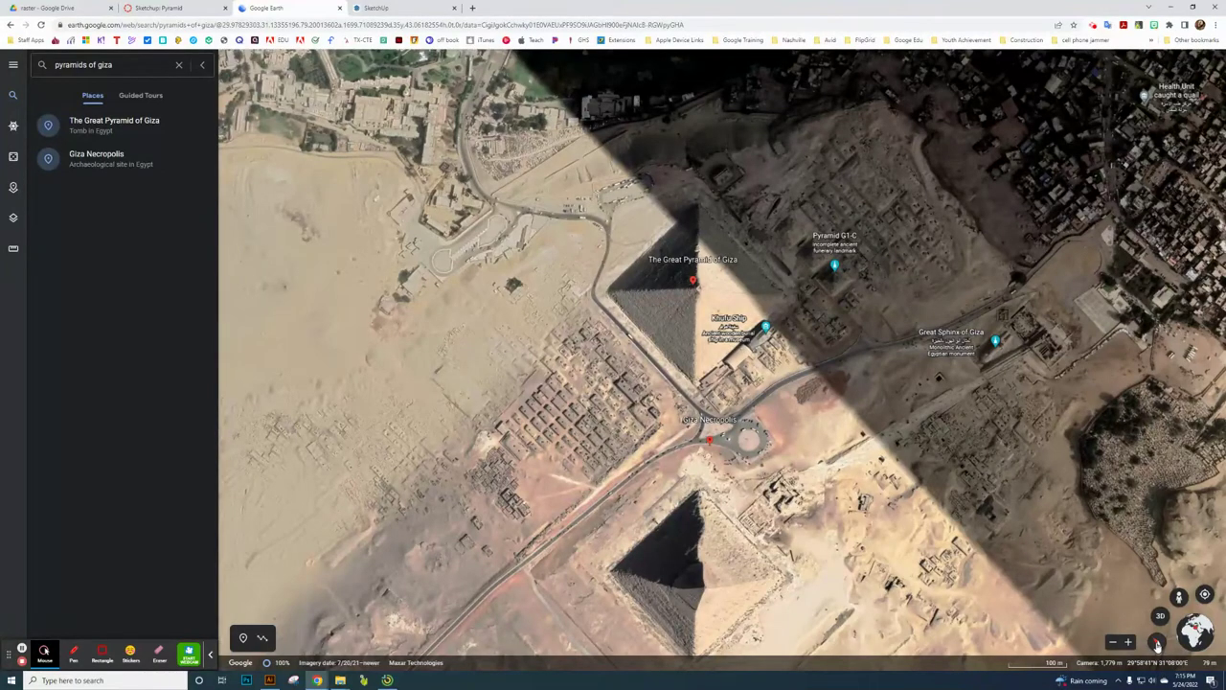
left_click(1157, 643)
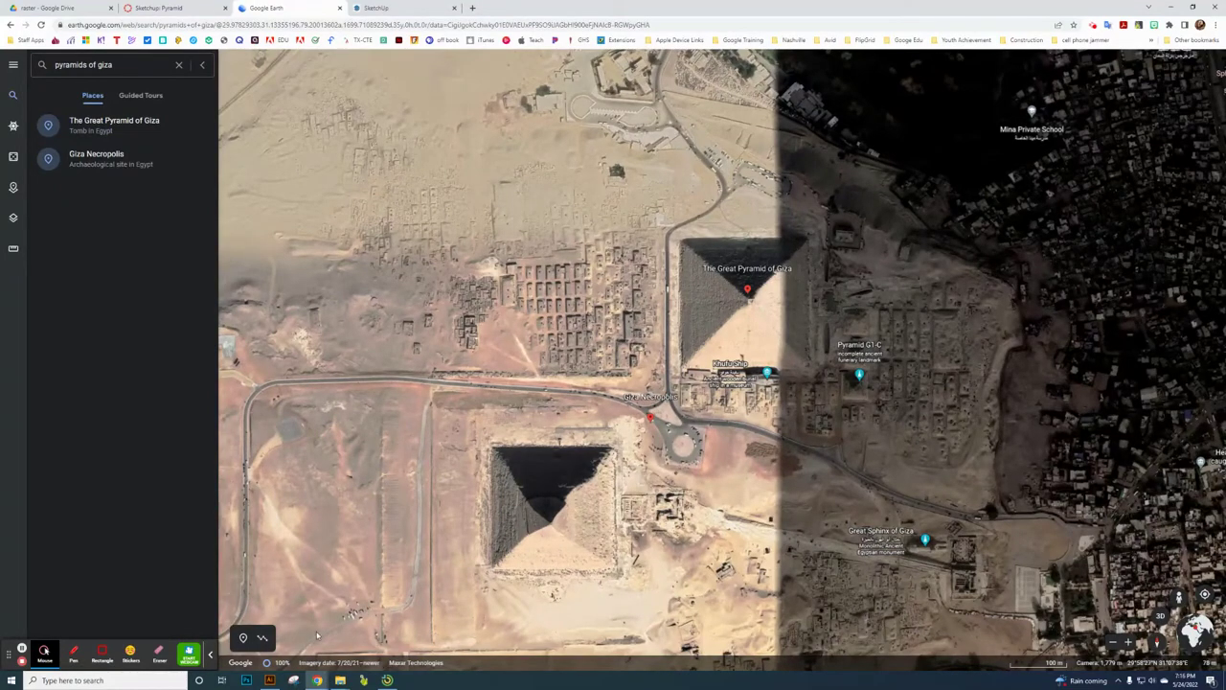
Capture a rectangular screenshot of the map area around both pyramids with the Snipping Tool.
left_click(85, 679)
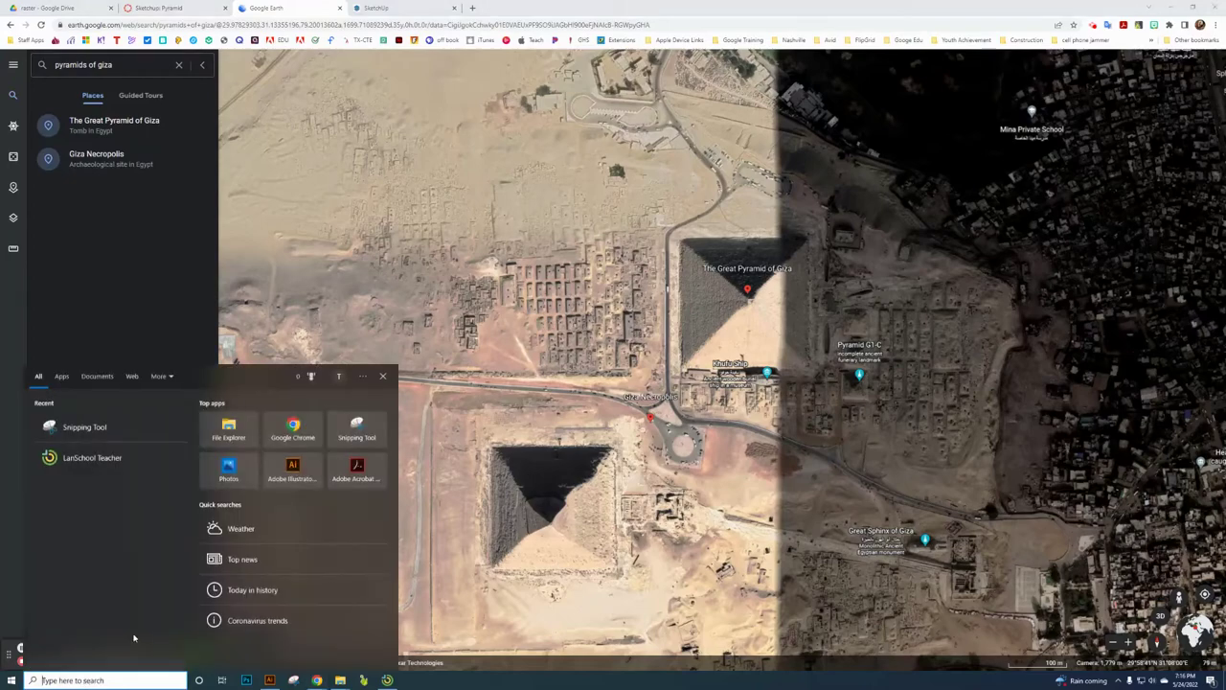
type("snip")
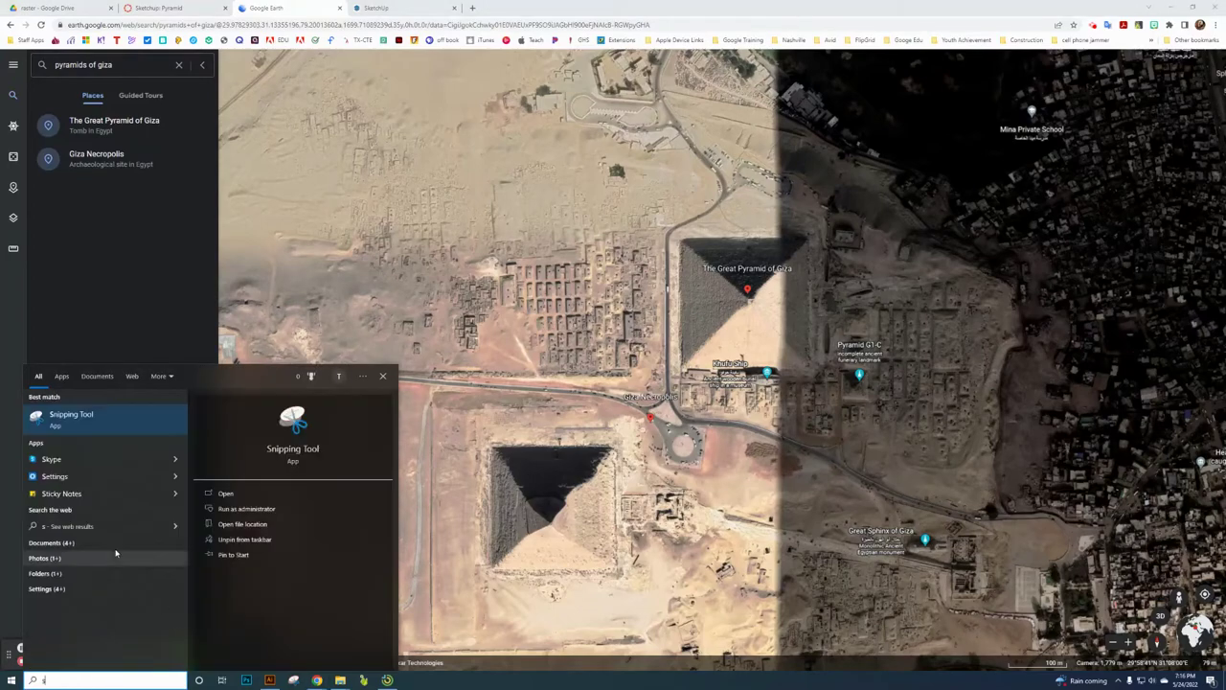
key("Escape")
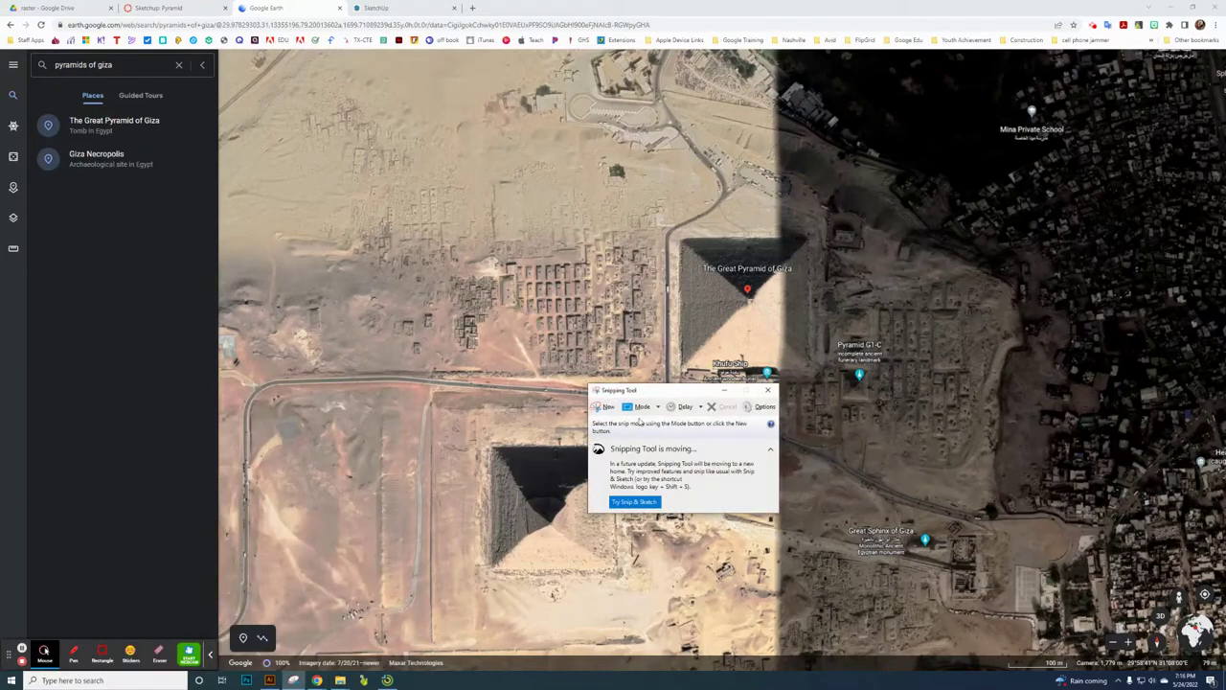
left_click(605, 408)
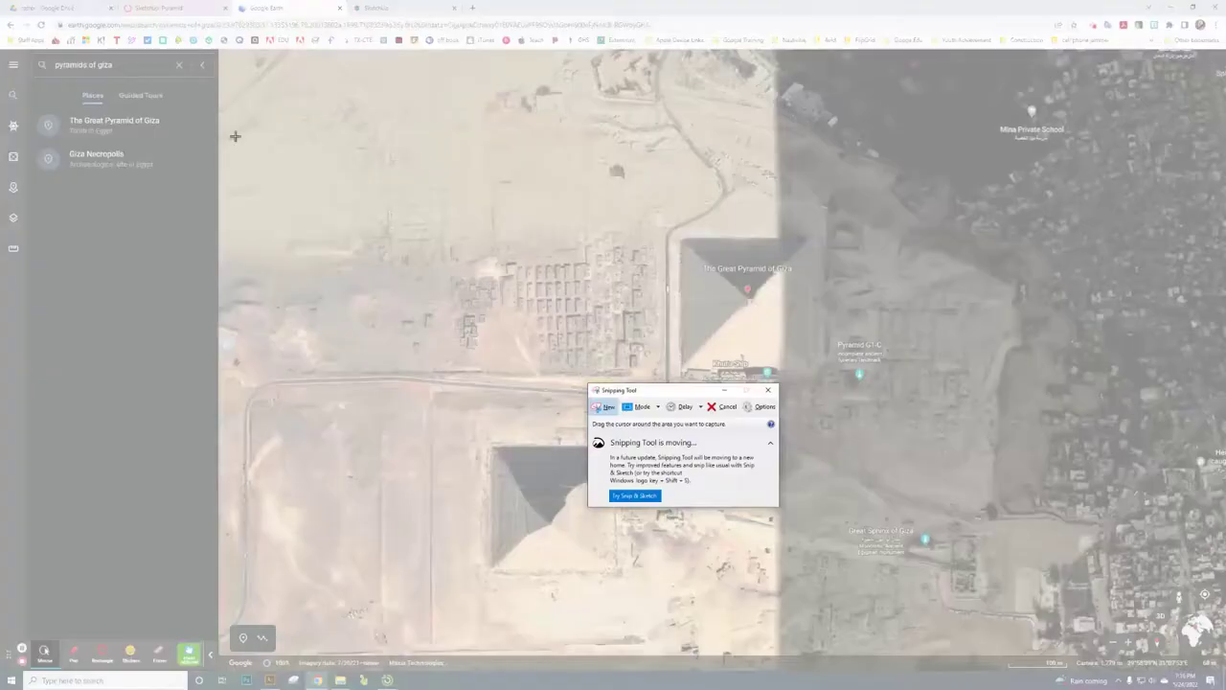
left_click_drag(302, 131, 1027, 642)
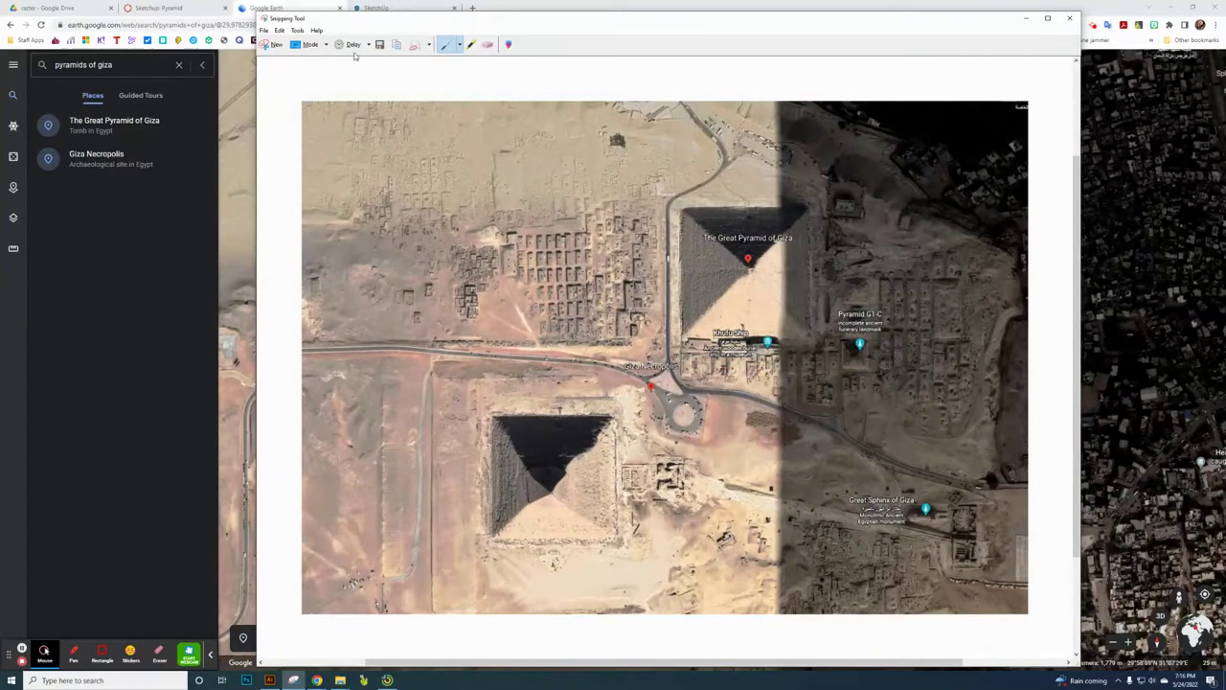
Save the screenshot as a PNG named pyramid in the Downloads folder and close the Snipping Tool.
left_click(379, 45)
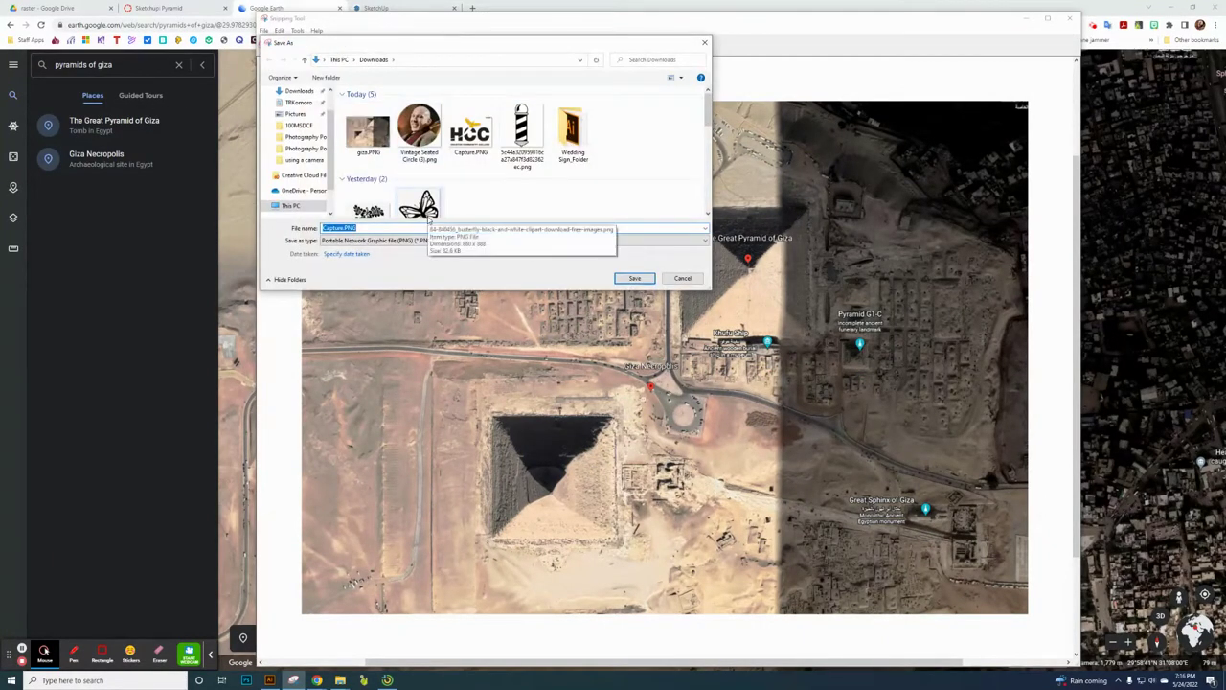
type("pyramid")
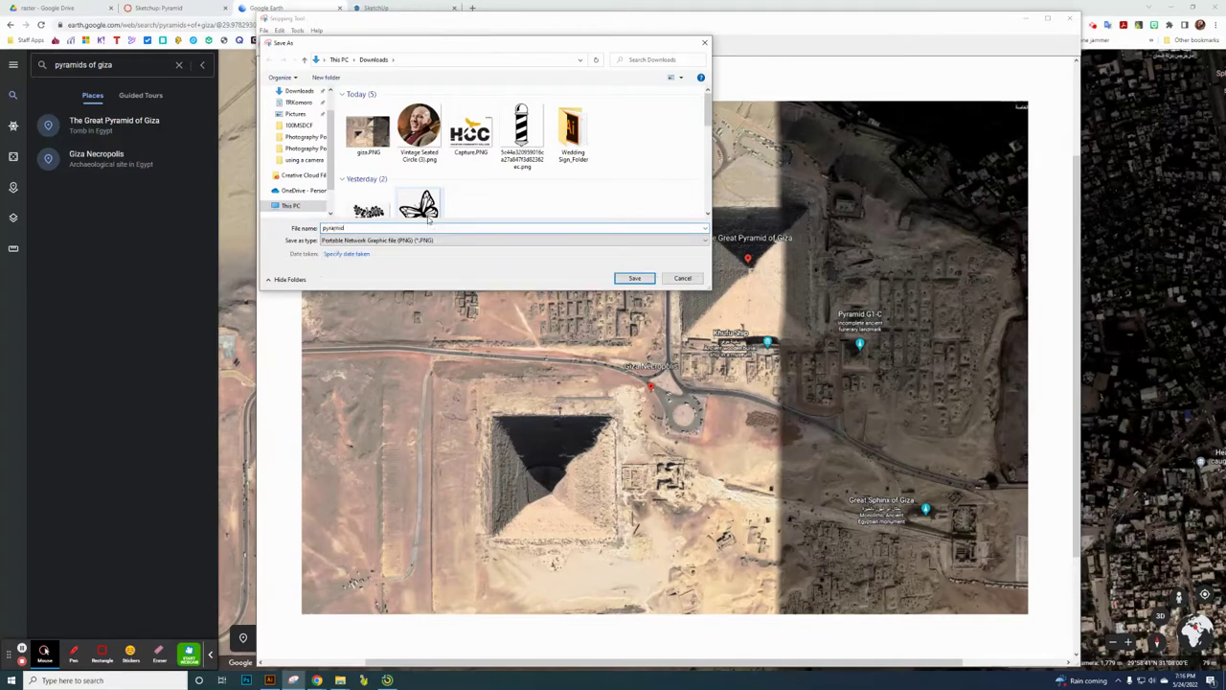
left_click(636, 278)
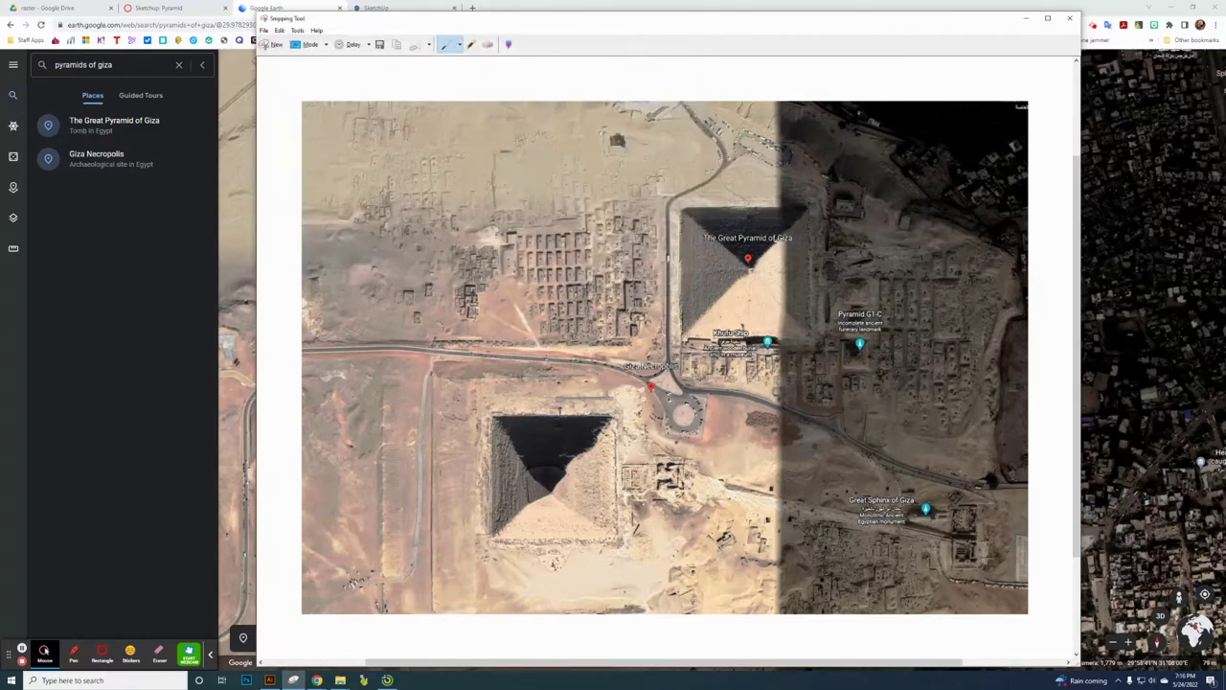
left_click(1069, 17)
Switch to SketchUp and import pyramid.PNG from the device's Downloads folder.
left_click(392, 9)
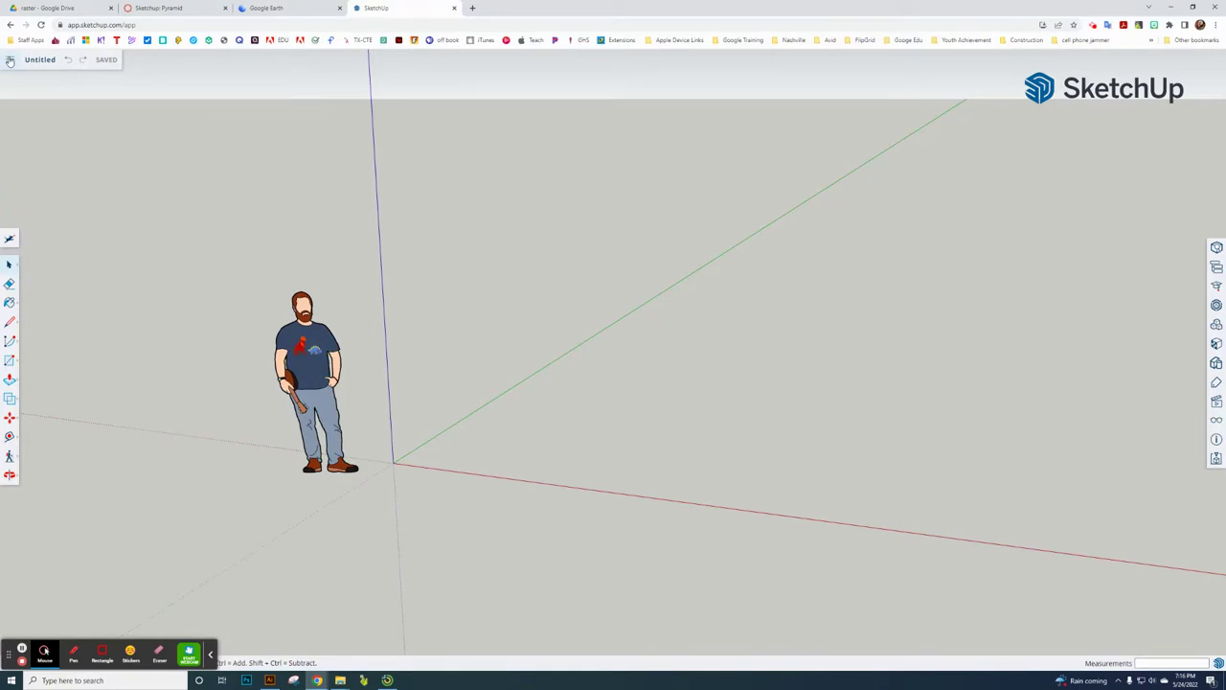
left_click(8, 60)
mouse_move(40, 166)
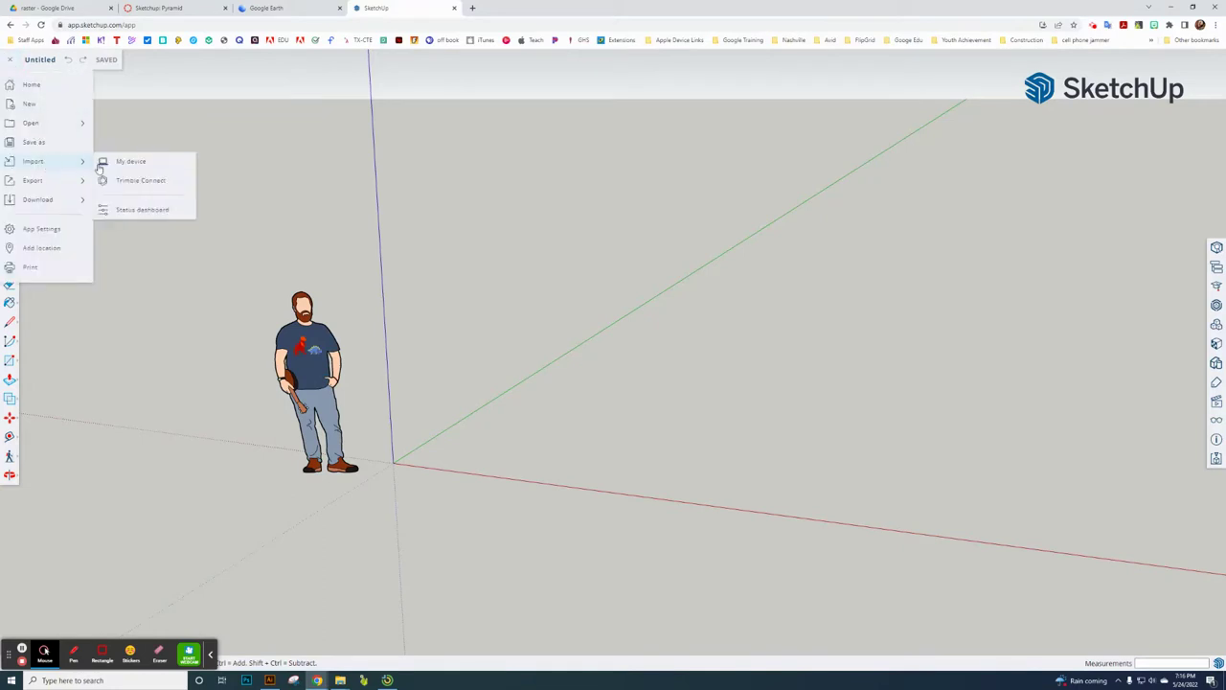
left_click(134, 161)
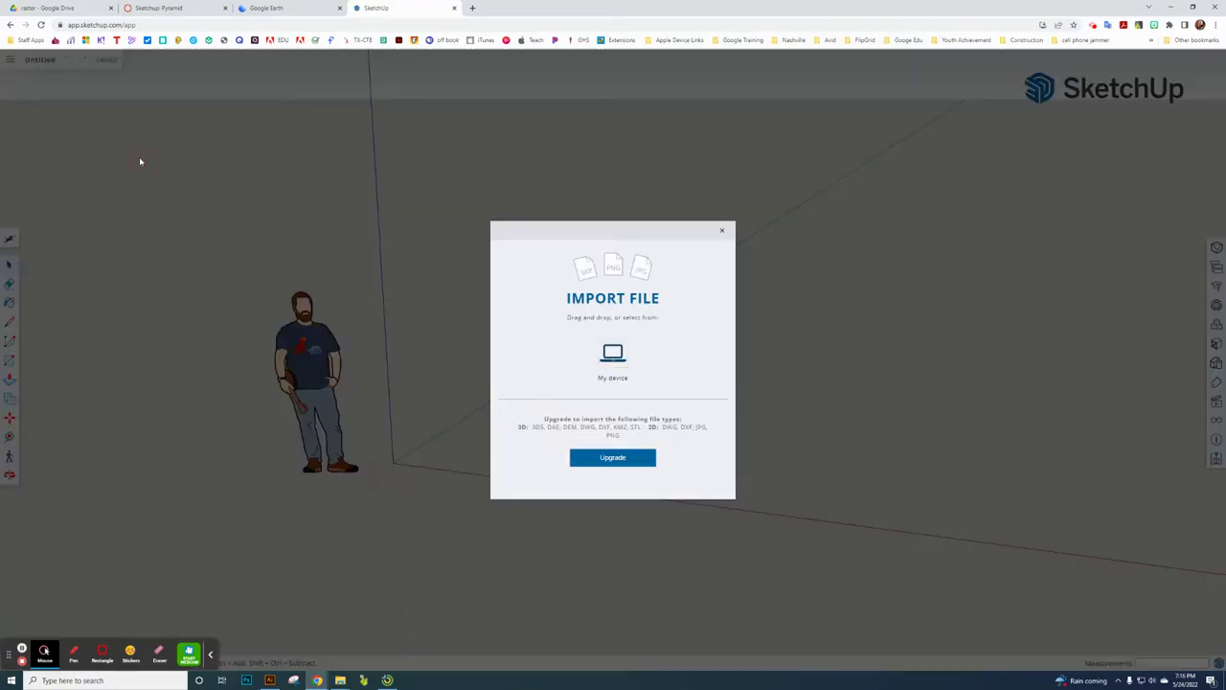
left_click(612, 354)
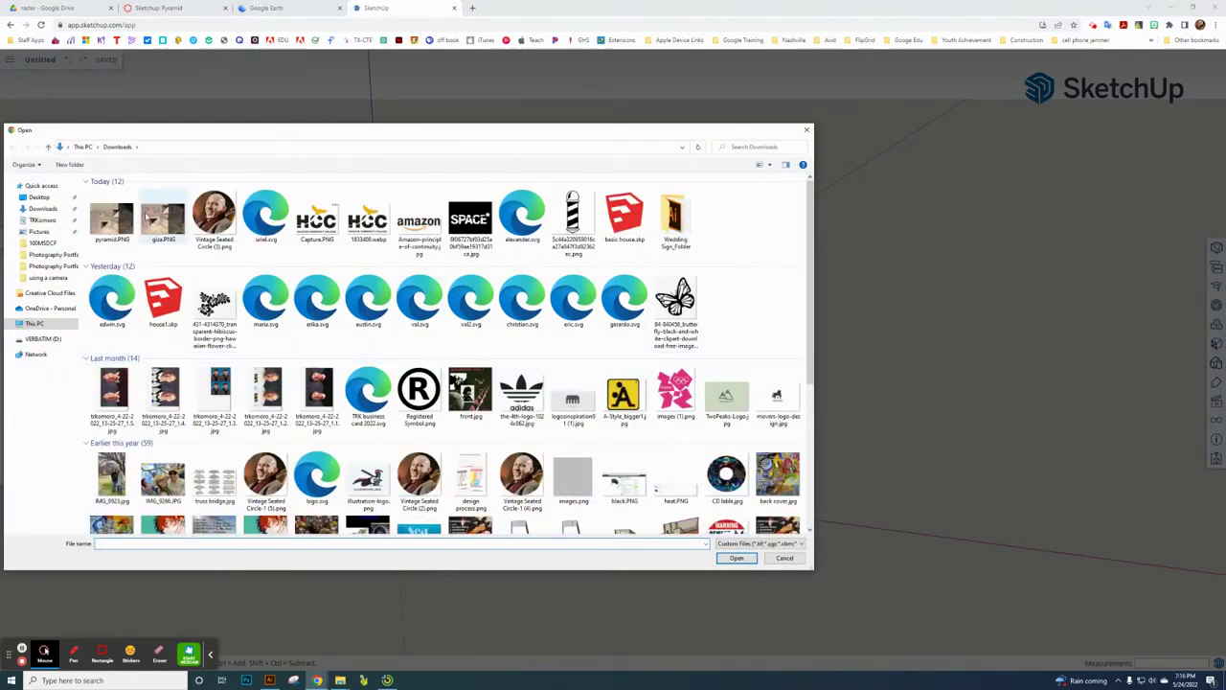
left_click(111, 219)
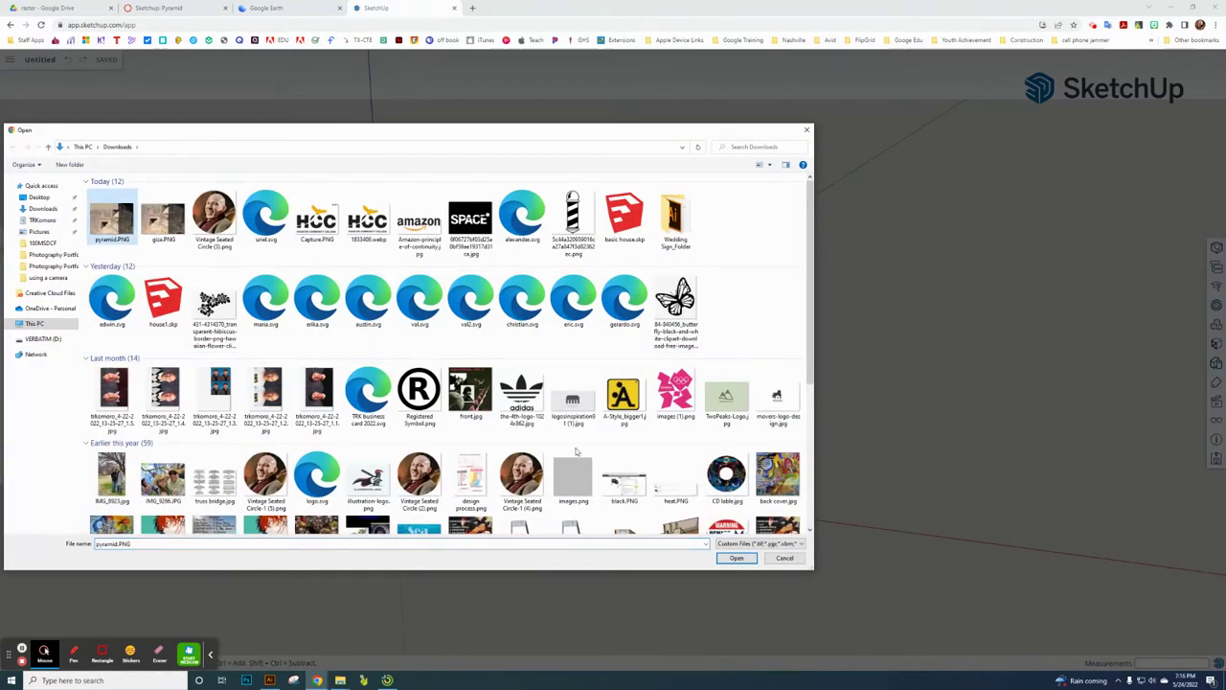
left_click(737, 557)
Place the imported picture on the ground with its corner at the origin, scaled to about 224 feet high.
left_click(551, 424)
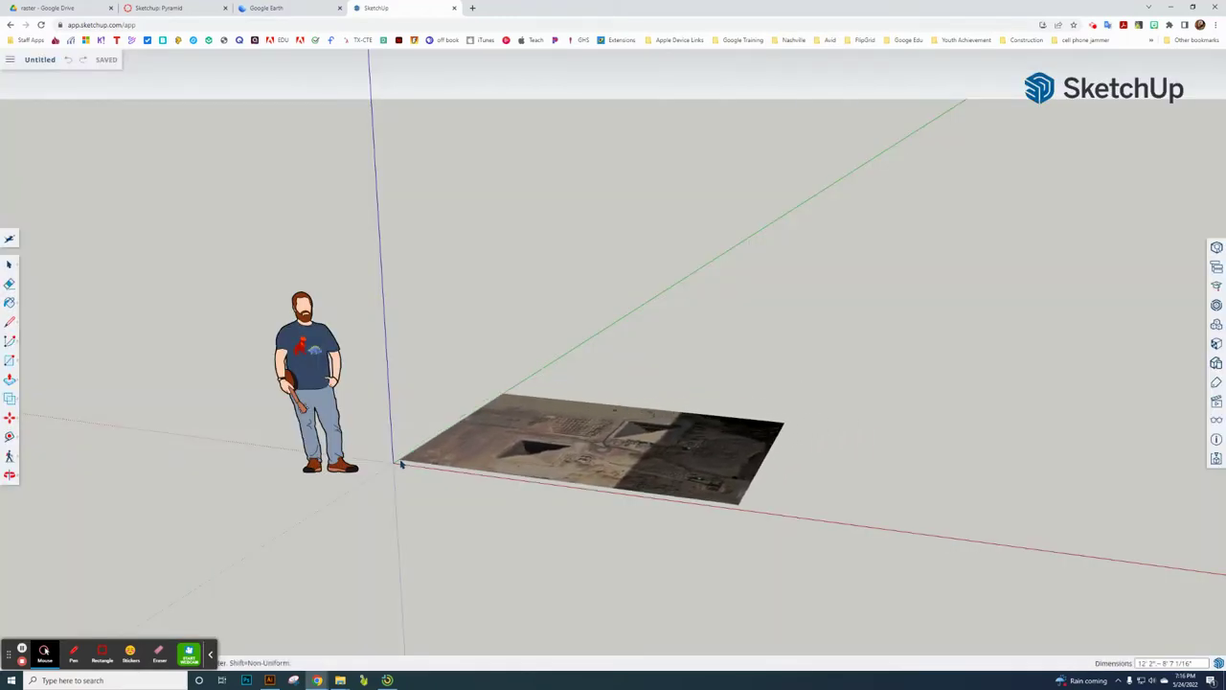
left_click(392, 464)
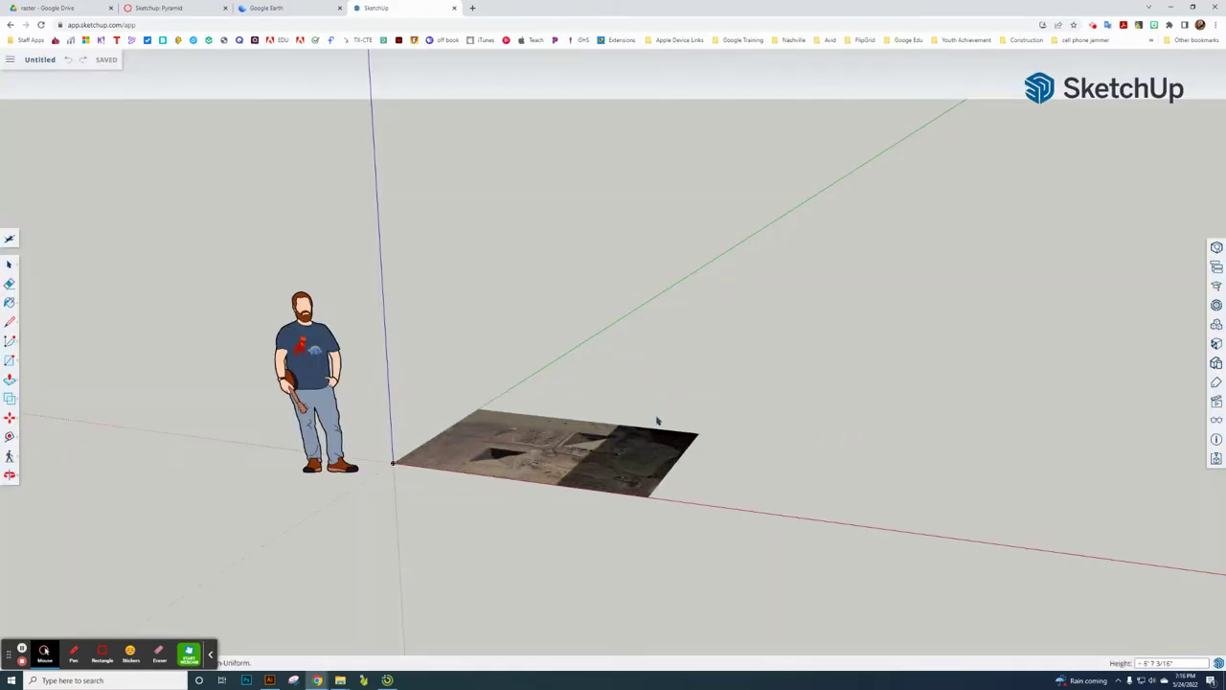
scroll(525, 408, "down", 5)
scroll(525, 409, "down", 3)
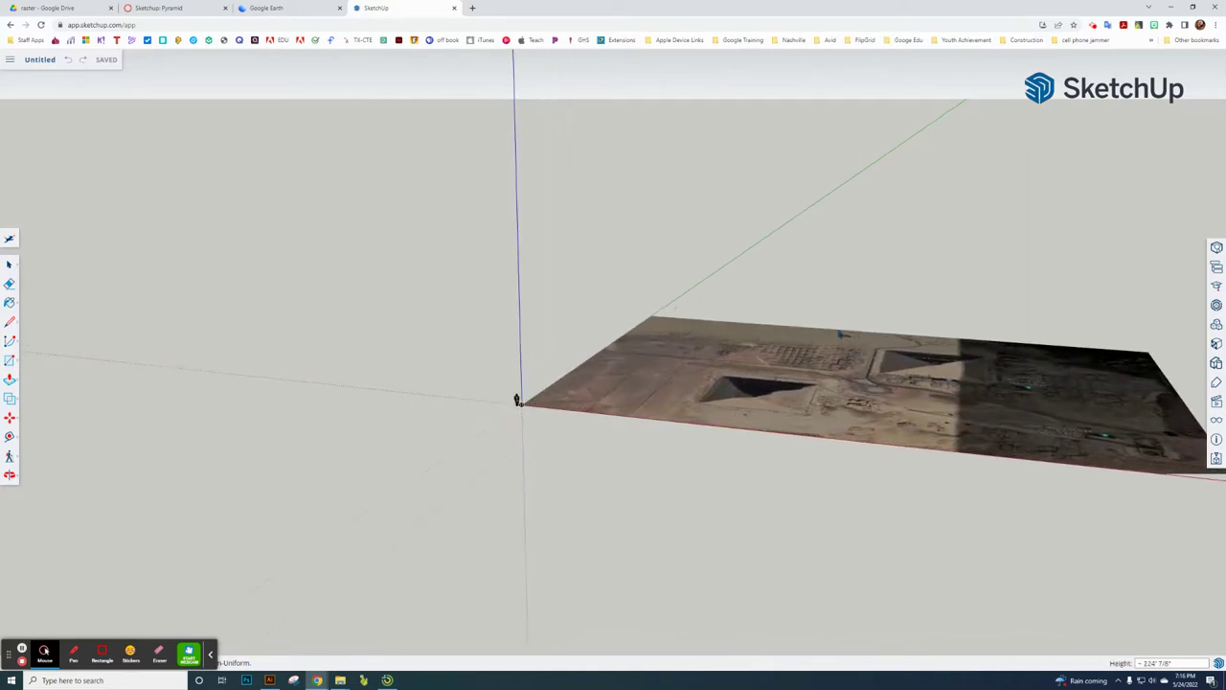
left_click(839, 332)
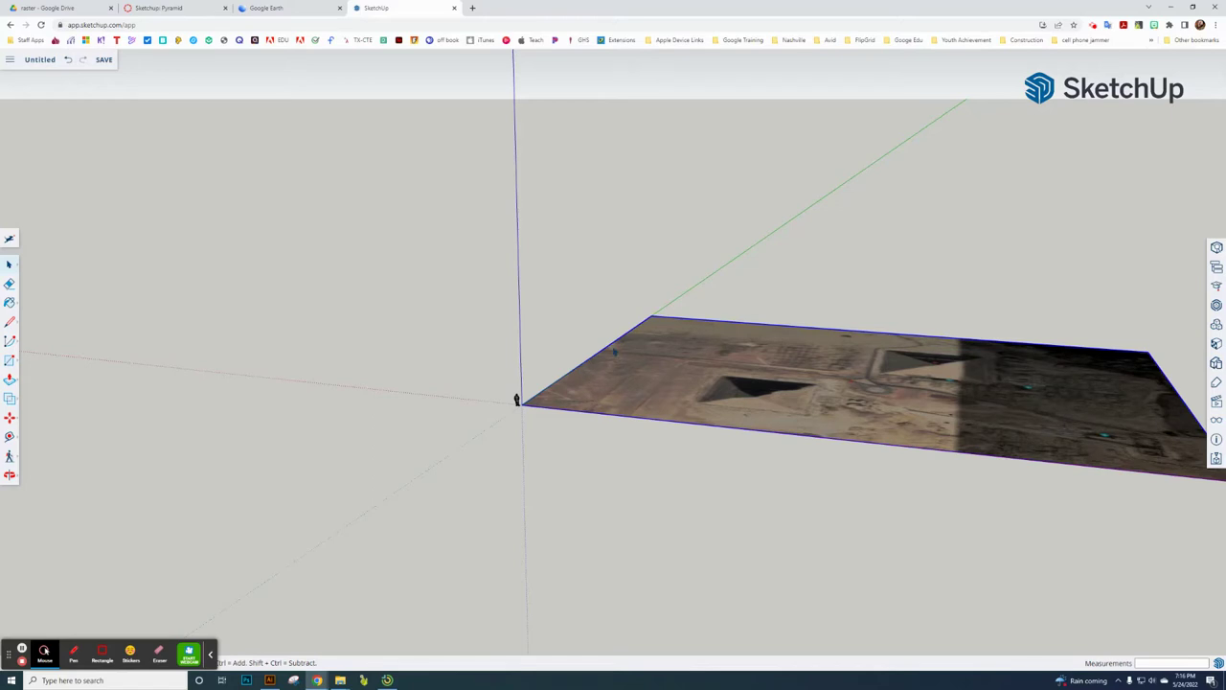
Draw a square about 53 feet per side over the base of the unlabelled pyramid on the map image.
scroll(525, 408, "up", 4)
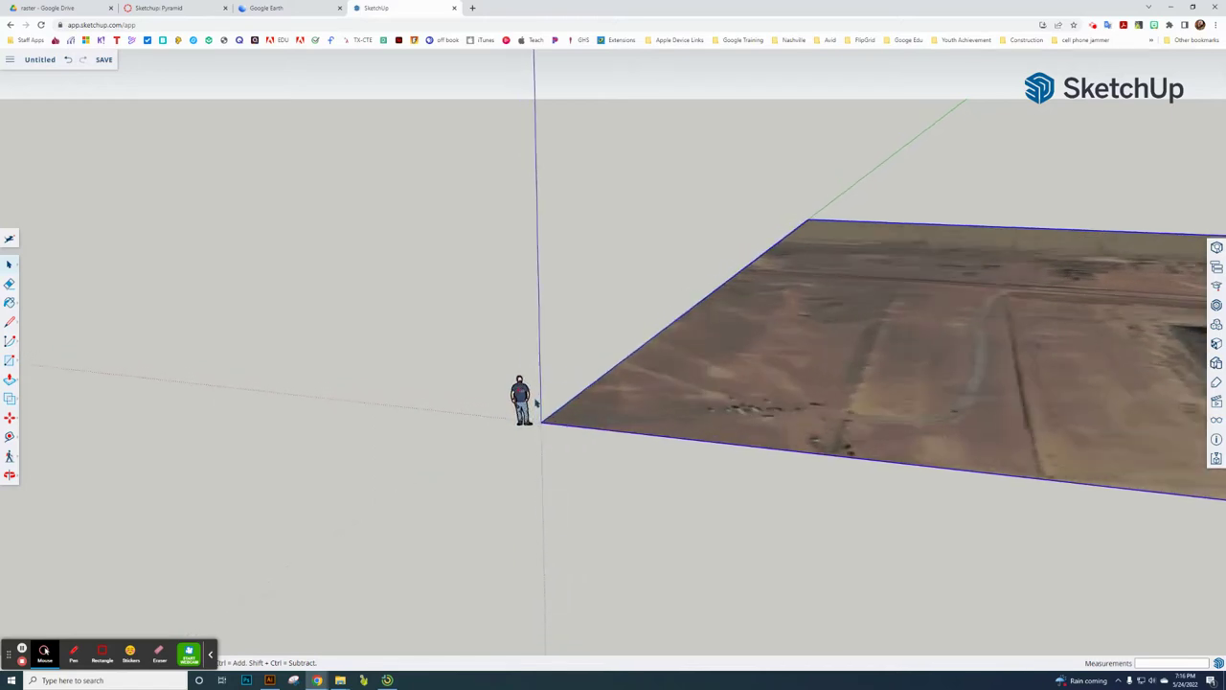
scroll(437, 334, "down", 3)
scroll(514, 348, "down", 2)
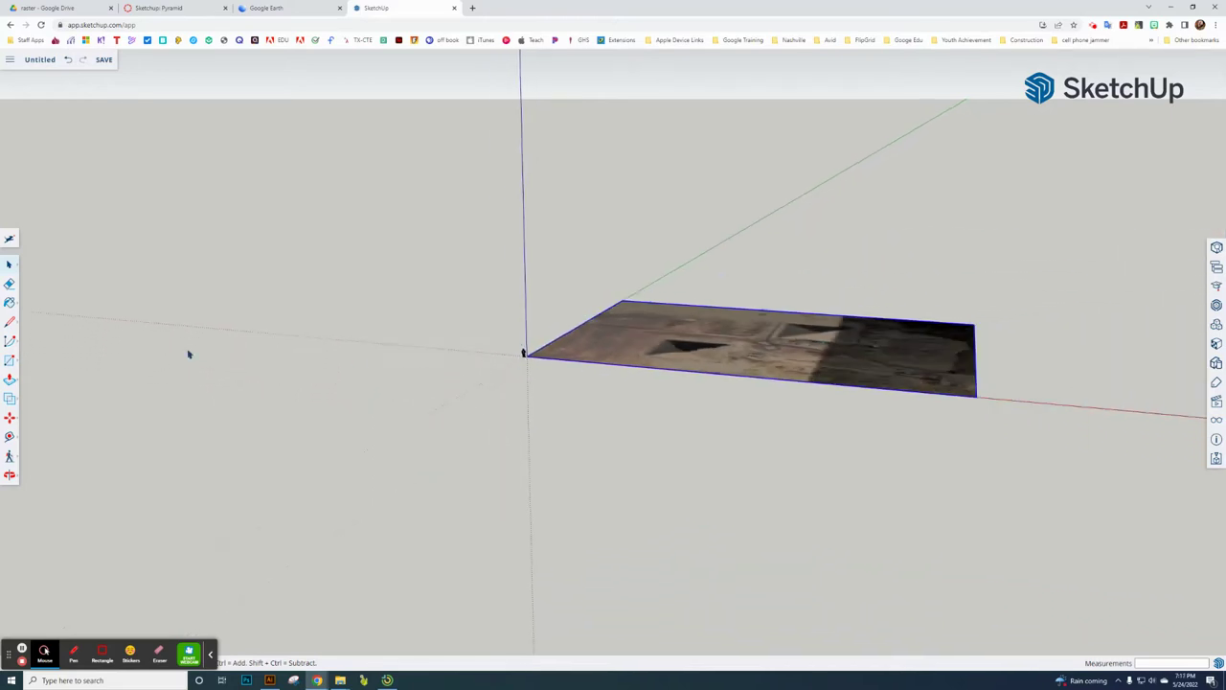
scroll(605, 399, "up", 1)
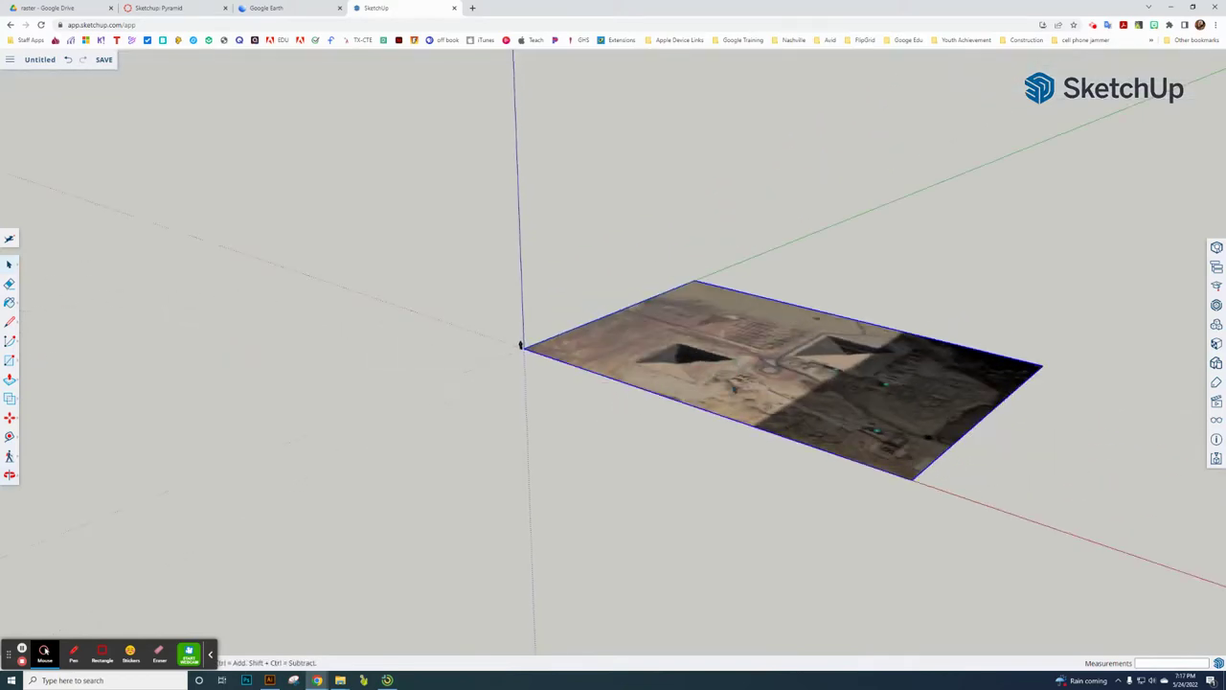
scroll(589, 387, "up", 4)
middle_click_drag(518, 406, 772, 456)
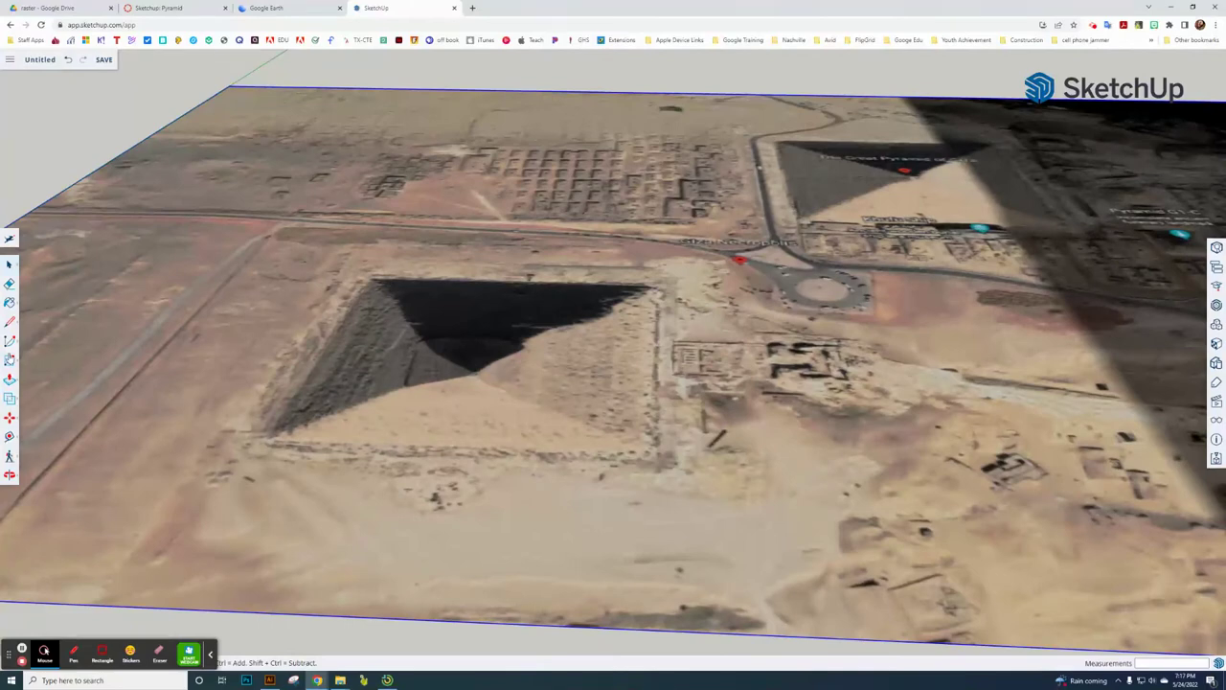
left_click(10, 360)
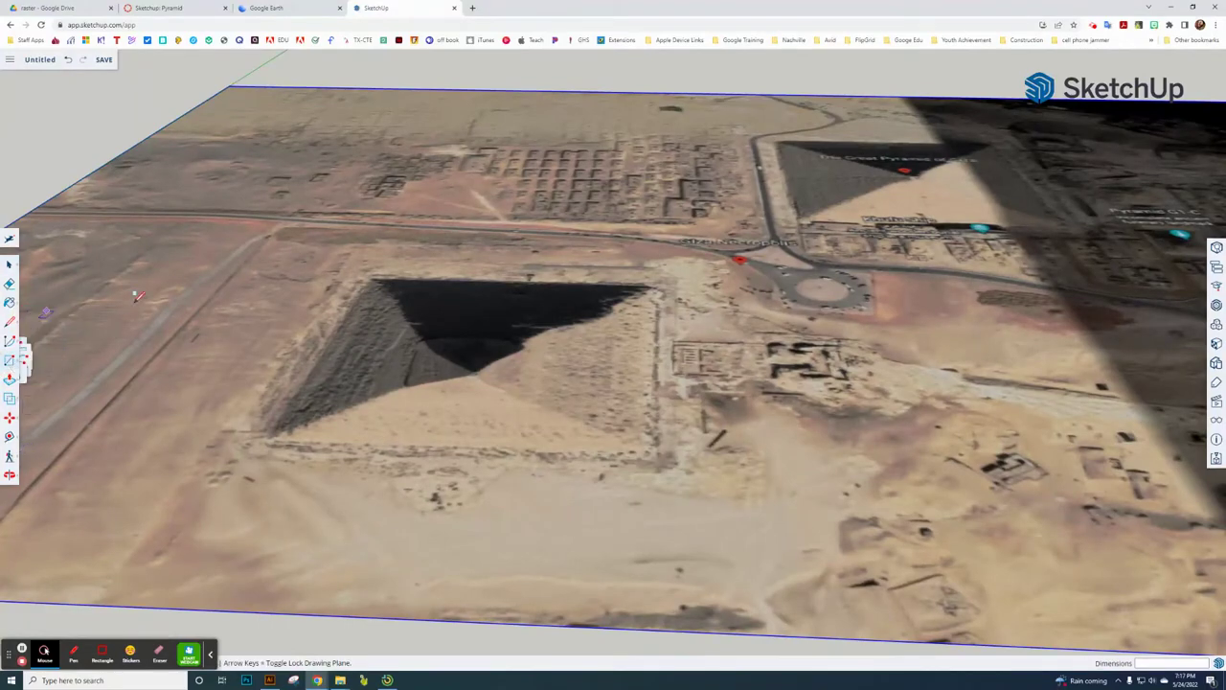
left_click(369, 277)
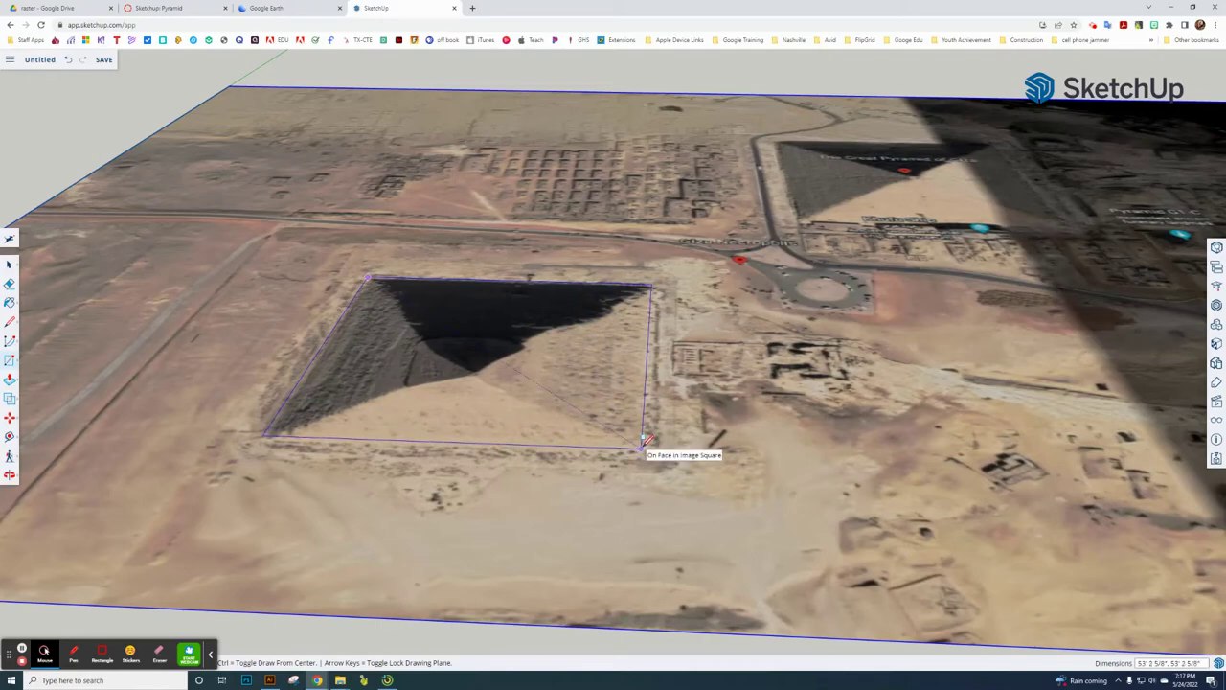
left_click(644, 442)
Draw a square about 55 feet per side over the base of the Great Pyramid of Giza.
scroll(644, 443, "down", 5)
scroll(745, 309, "up", 6)
scroll(745, 308, "up", 2)
scroll(648, 273, "up", 2)
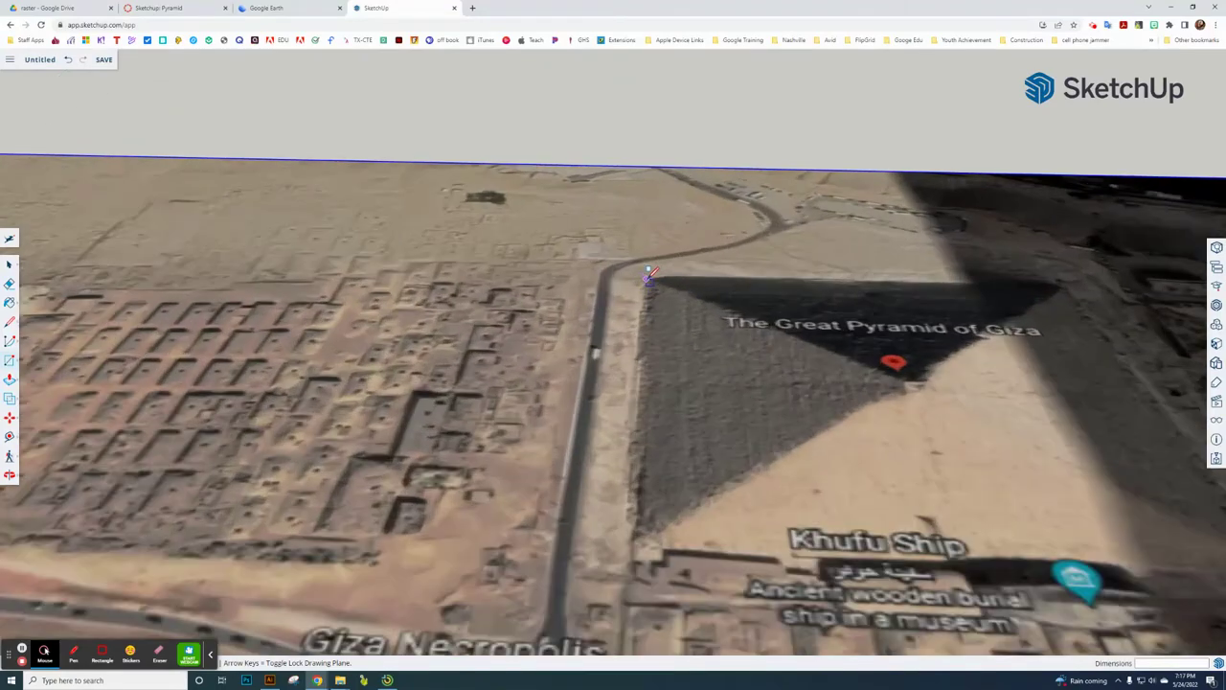
left_click(649, 278)
scroll(679, 335, "down", 5)
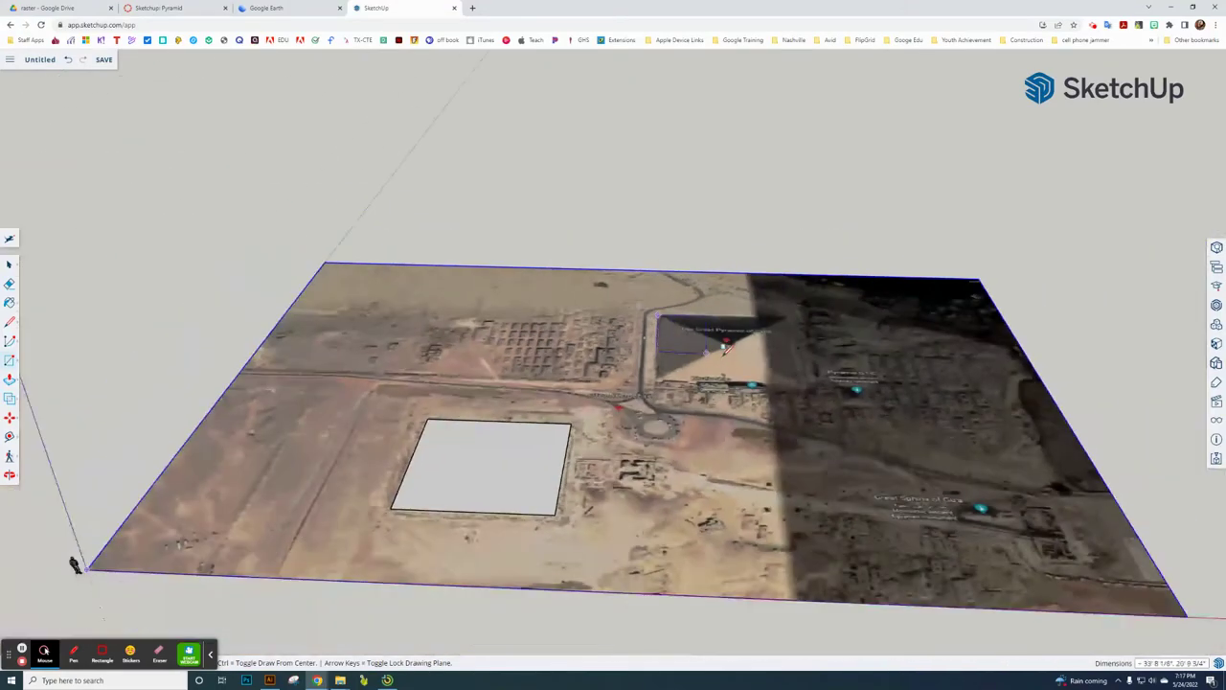
scroll(808, 373, "up", 6)
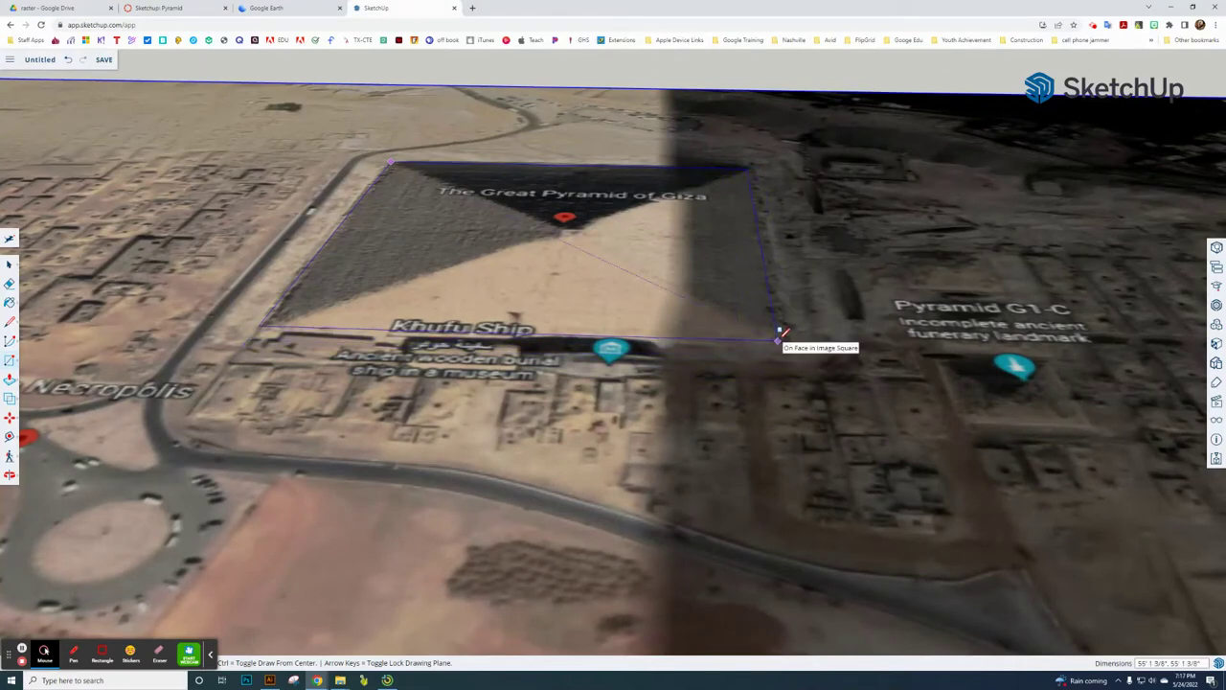
left_click(779, 333)
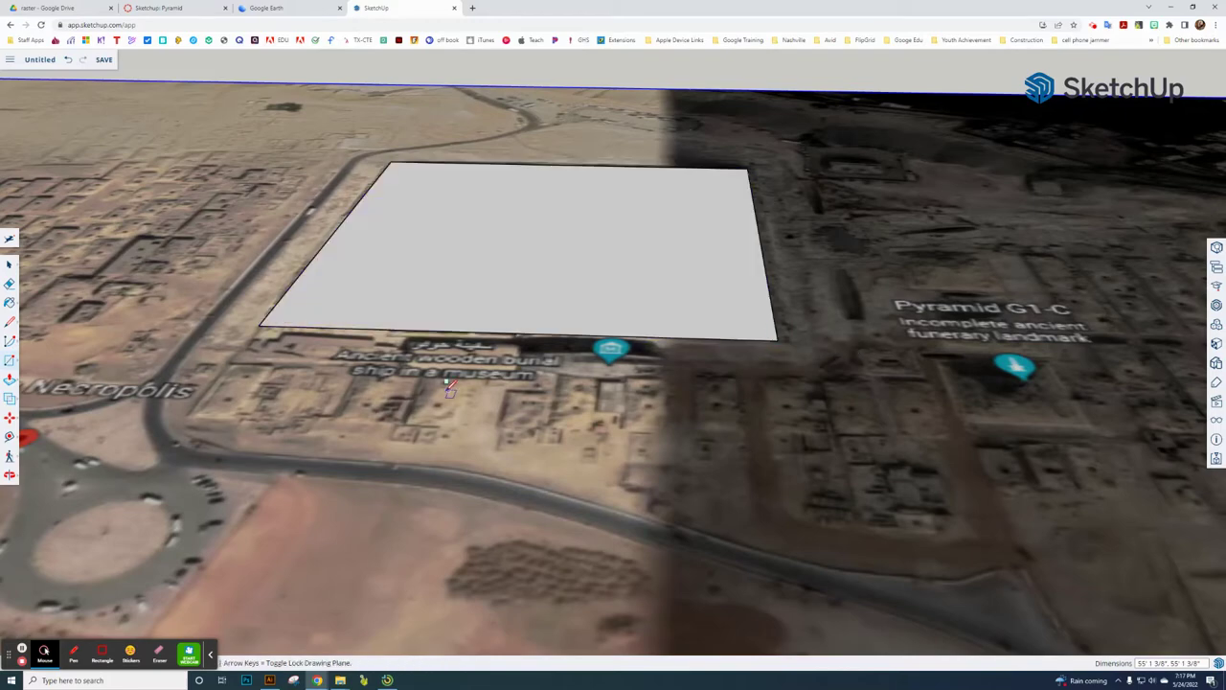
Draw both diagonals across the Great Pyramid's square base from corner to corner with the Line tool.
scroll(419, 373, "down", 4)
left_click(10, 322)
scroll(379, 359, "up", 3)
left_click(362, 354)
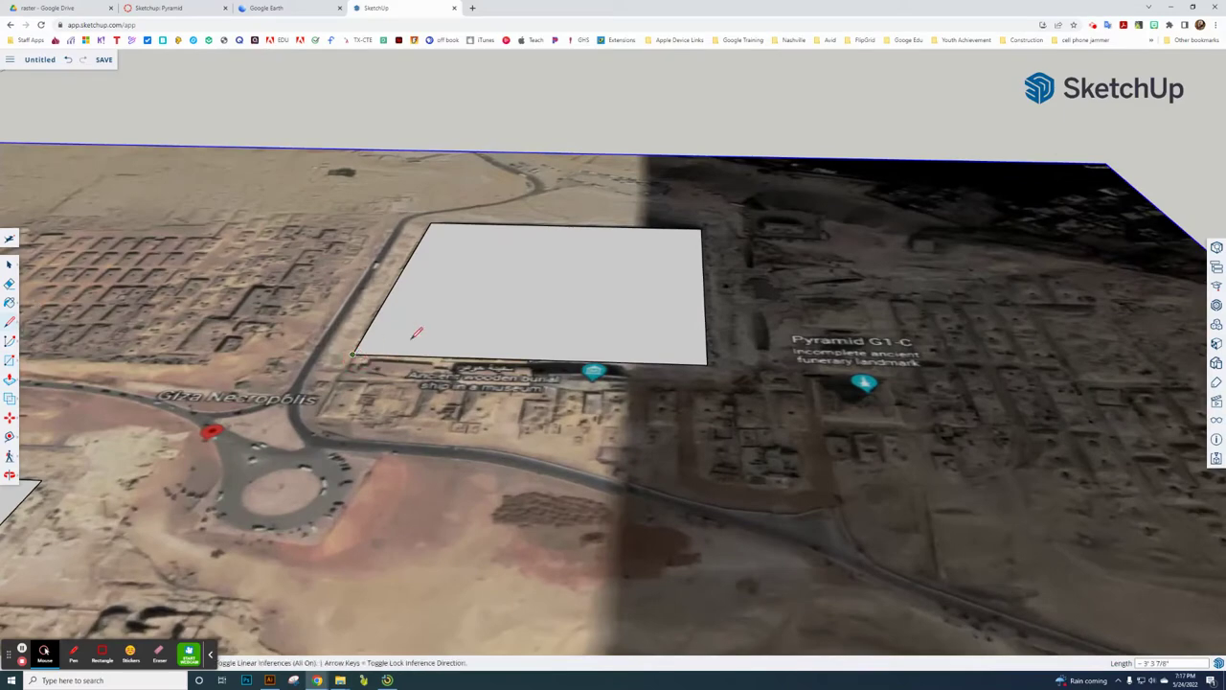
scroll(635, 266, "up", 2)
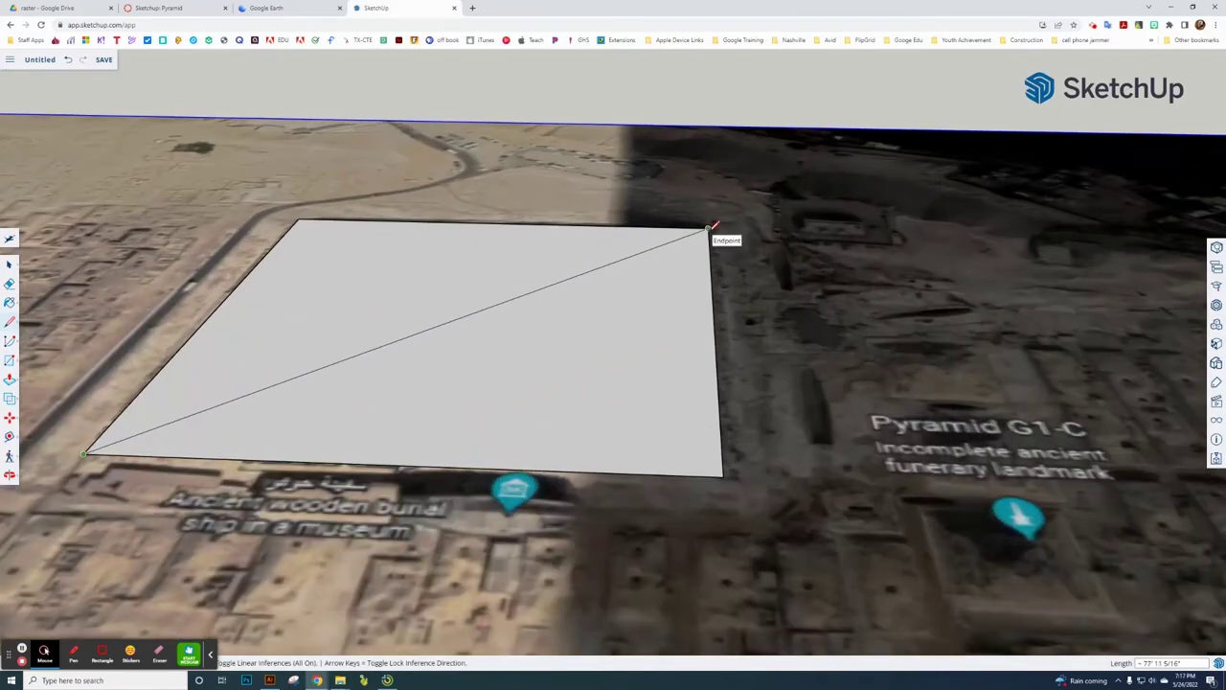
left_click(707, 228)
left_click(298, 218)
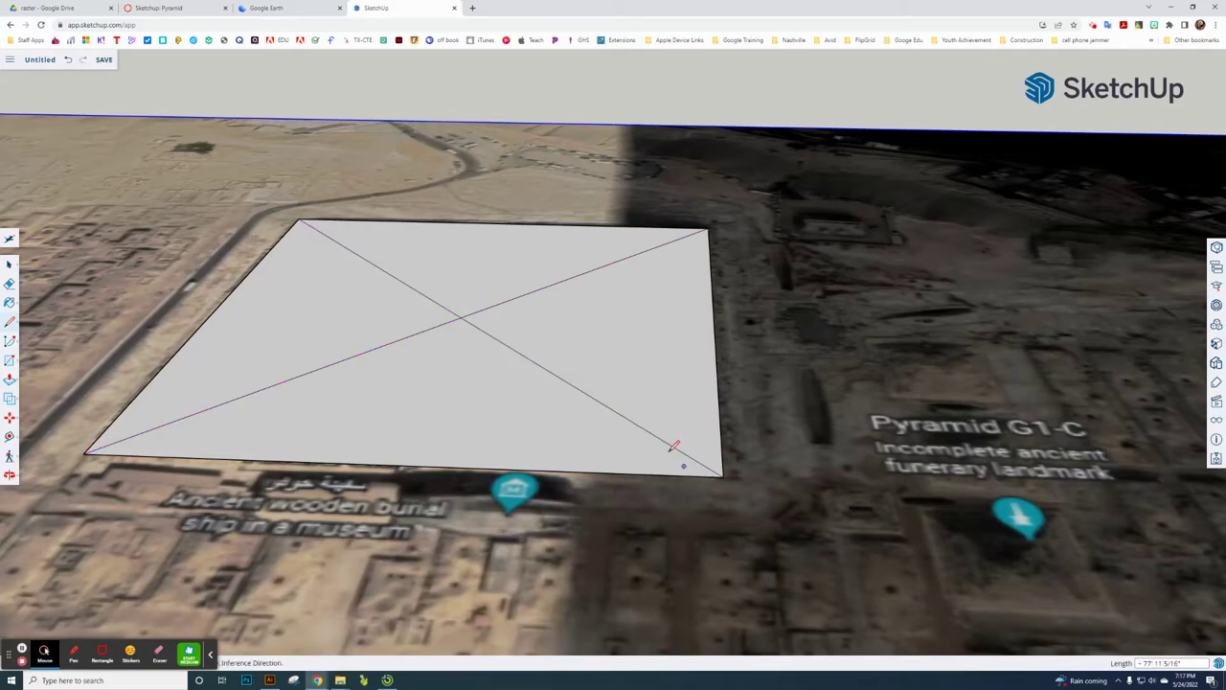
left_click(723, 472)
Draw both corner-to-corner diagonals across the 53-foot square base of the other pyramid.
scroll(671, 440, "down", 6)
scroll(419, 449, "up", 4)
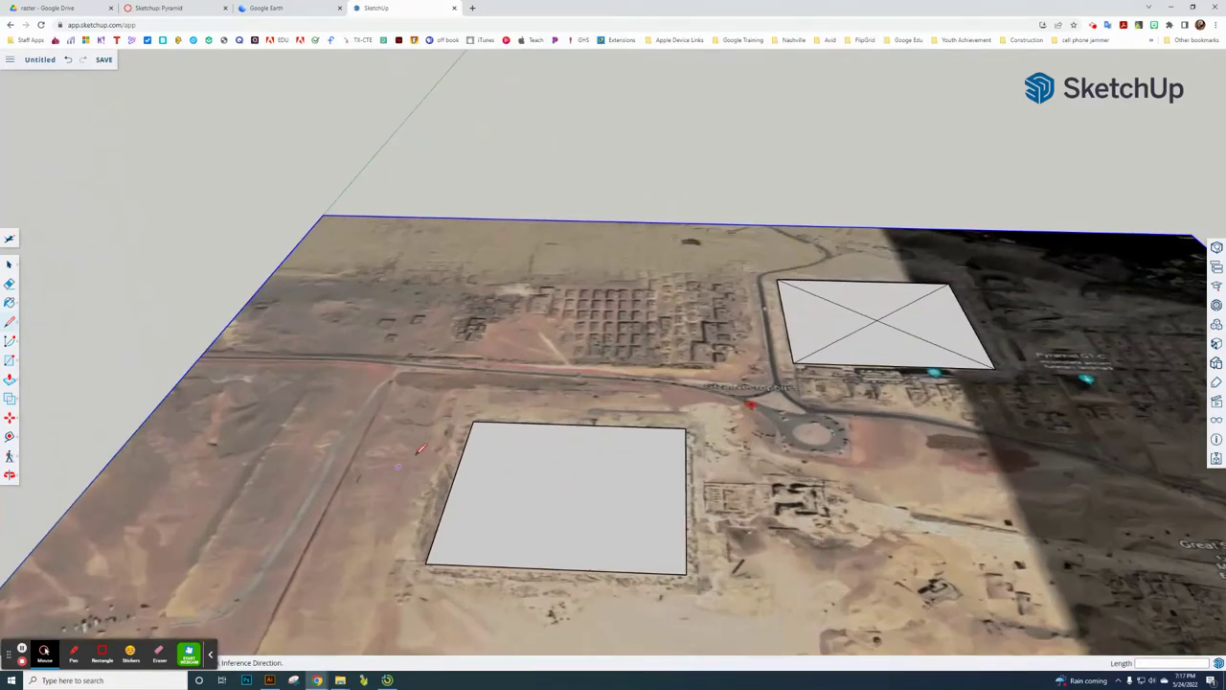
left_click(476, 421)
left_click(686, 574)
left_click(686, 428)
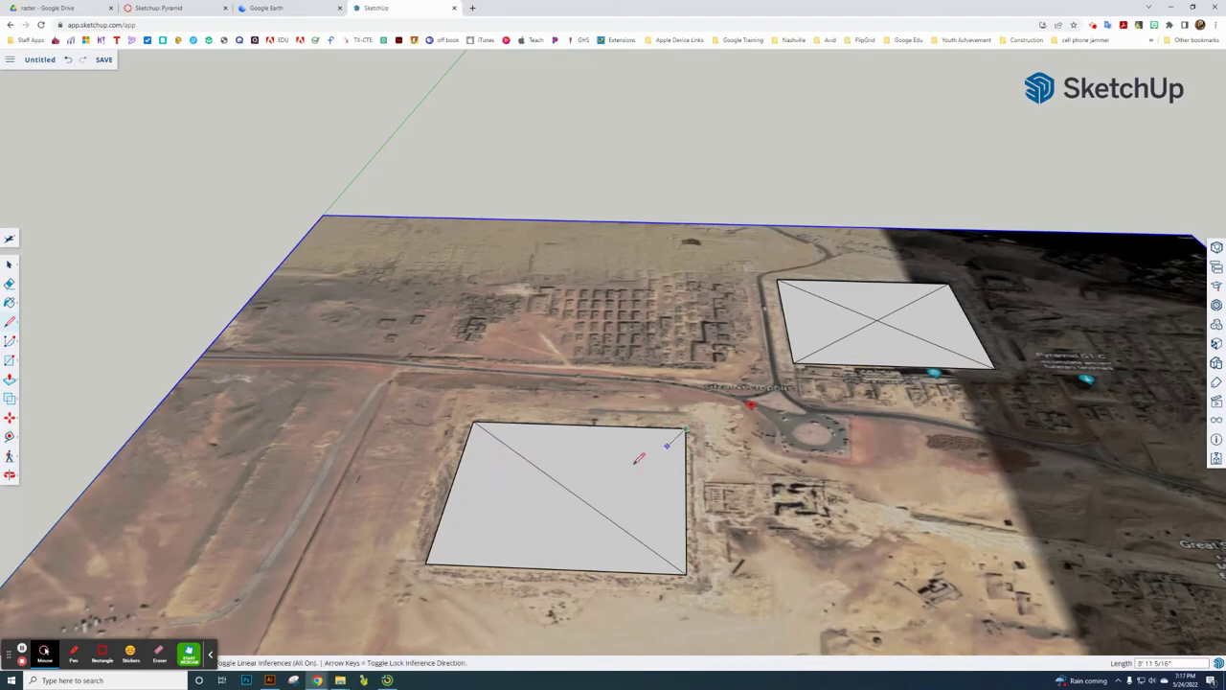
left_click(427, 562)
Draw a vertical line about 20 feet tall along the blue axis from the center of the 53-foot square.
middle_click_drag(575, 528, 540, 441)
scroll(532, 426, "up", 3)
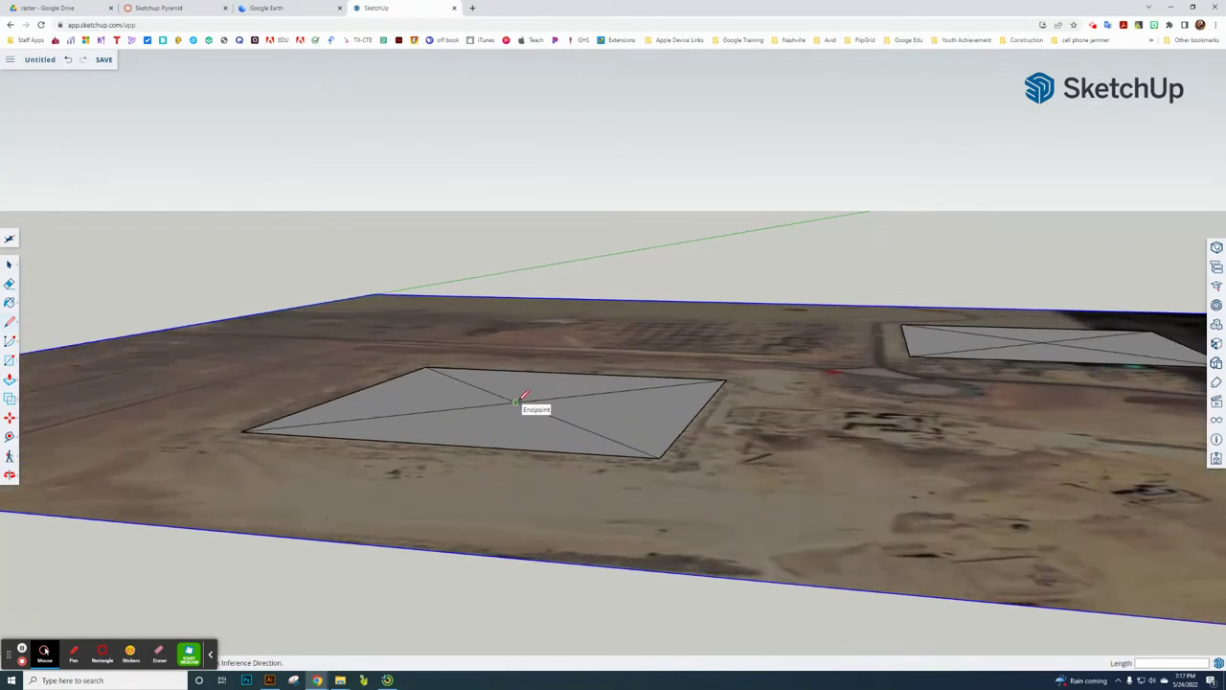
left_click(516, 402)
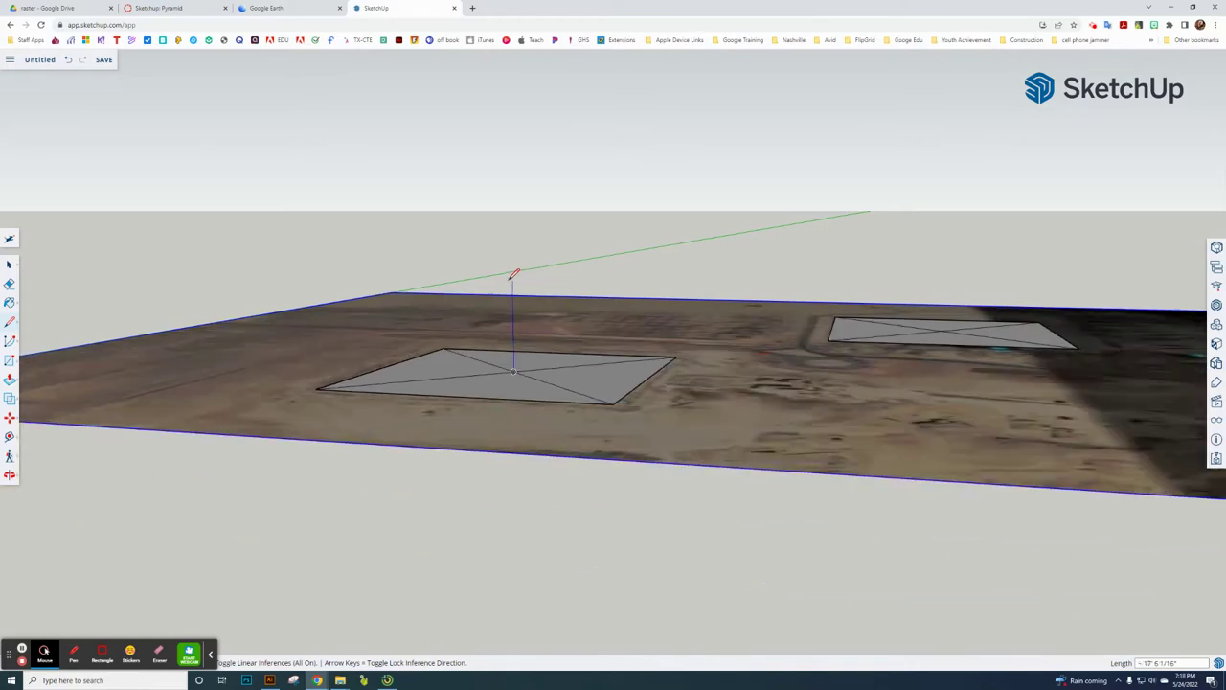
scroll(518, 267, "down", 3)
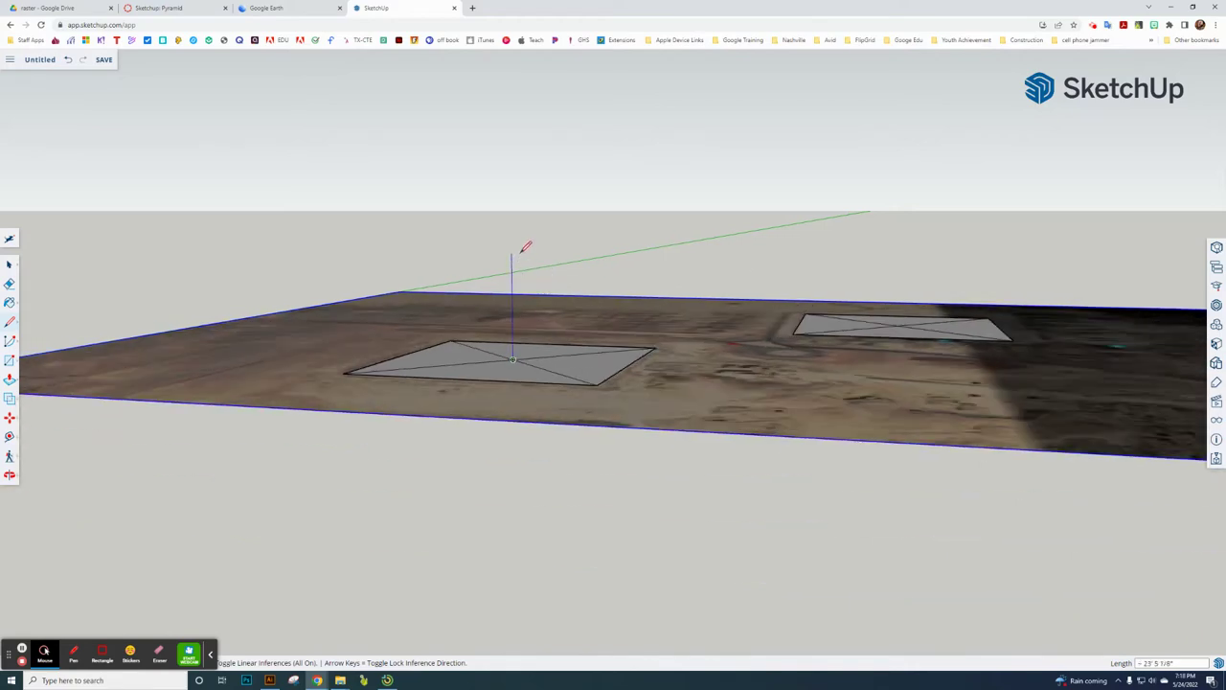
left_click(513, 269)
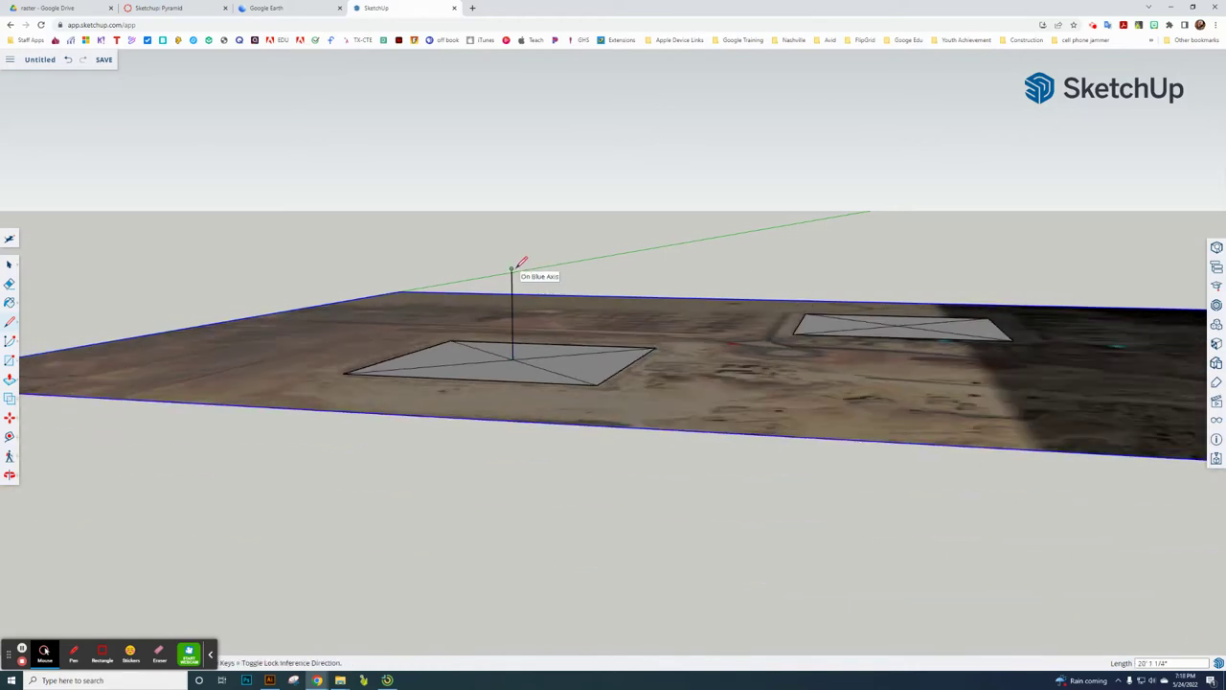
Connect the top of the vertical line to all four corners of the 53-foot base to close the pyramid's faces.
scroll(522, 259, "up", 3)
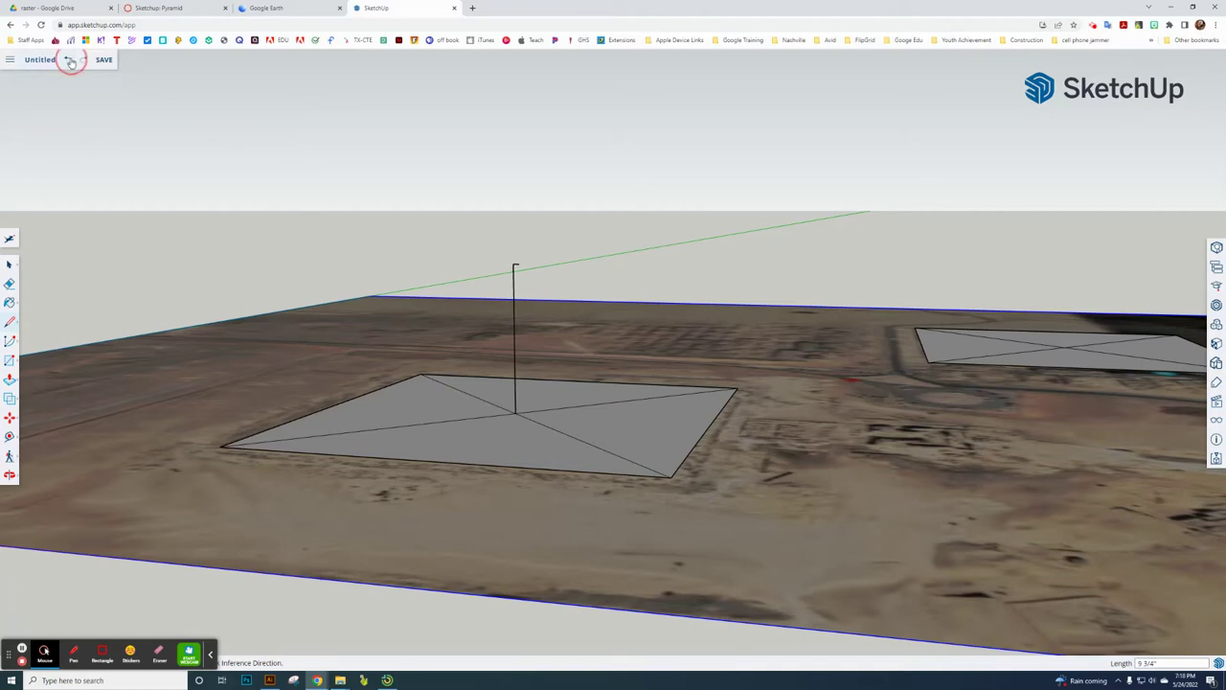
left_click(514, 264)
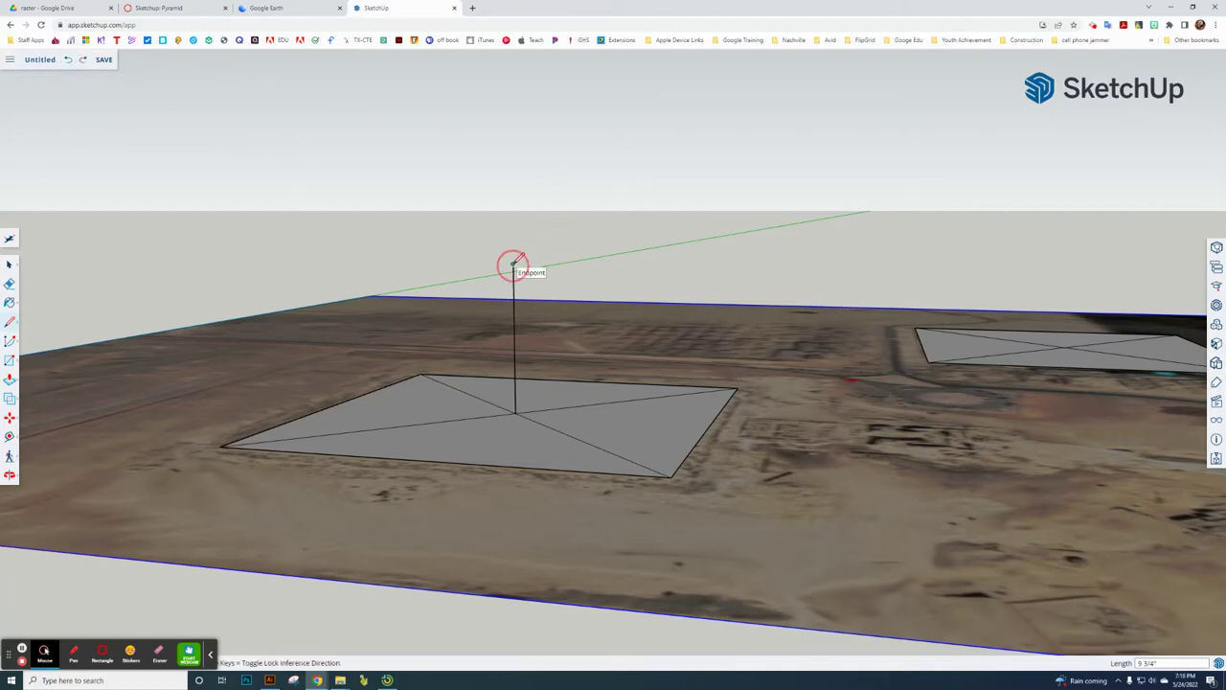
left_click(670, 474)
left_click(515, 264)
left_click(736, 388)
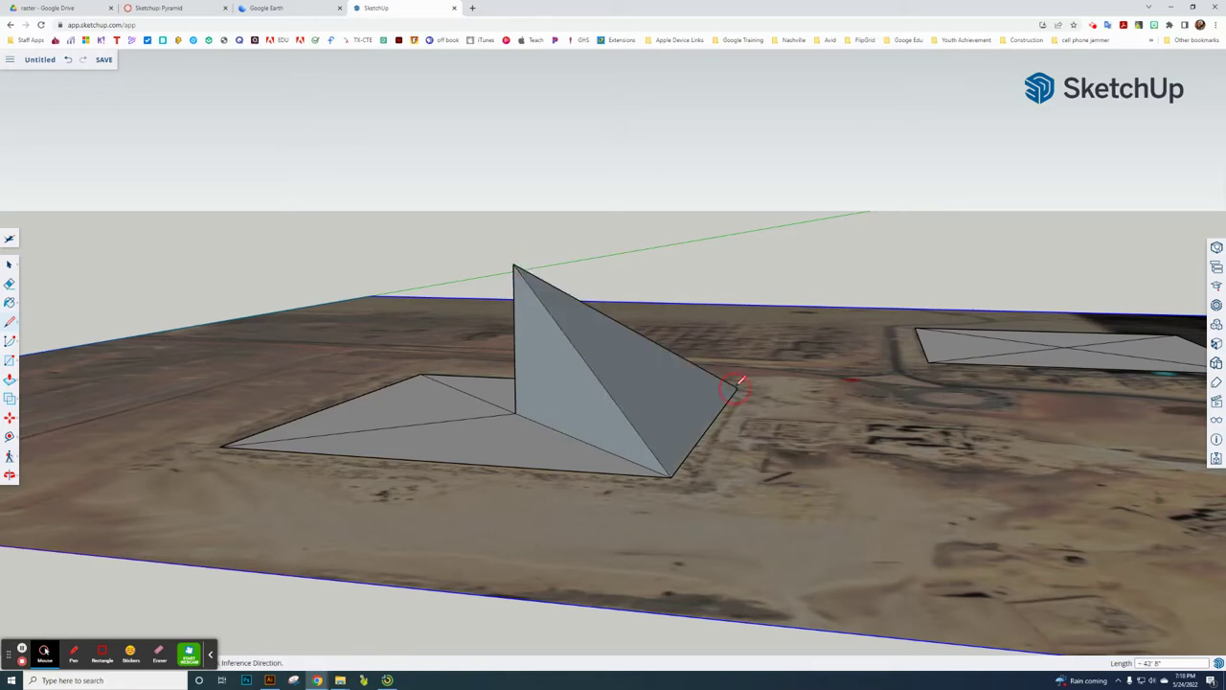
left_click(515, 264)
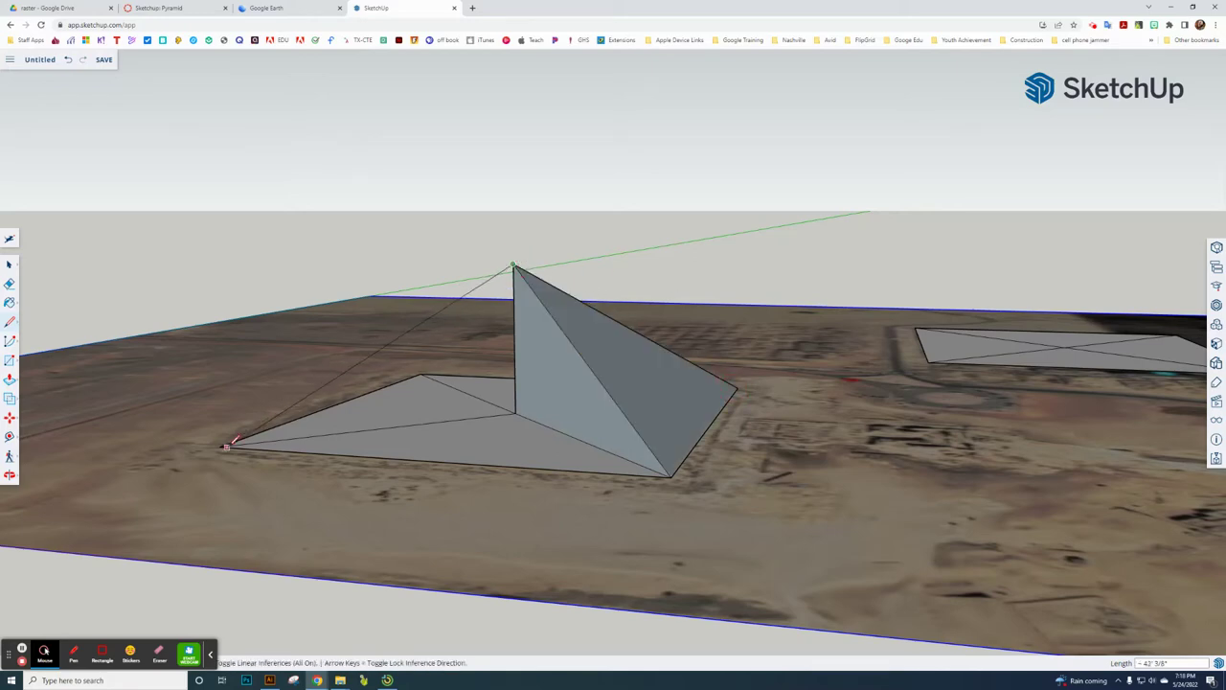
left_click(220, 446)
mouse_move(306, 446)
middle_mouse_down()
mouse_move(635, 493)
mouse_move(869, 403)
middle_mouse_up()
left_click(660, 264)
left_click(374, 449)
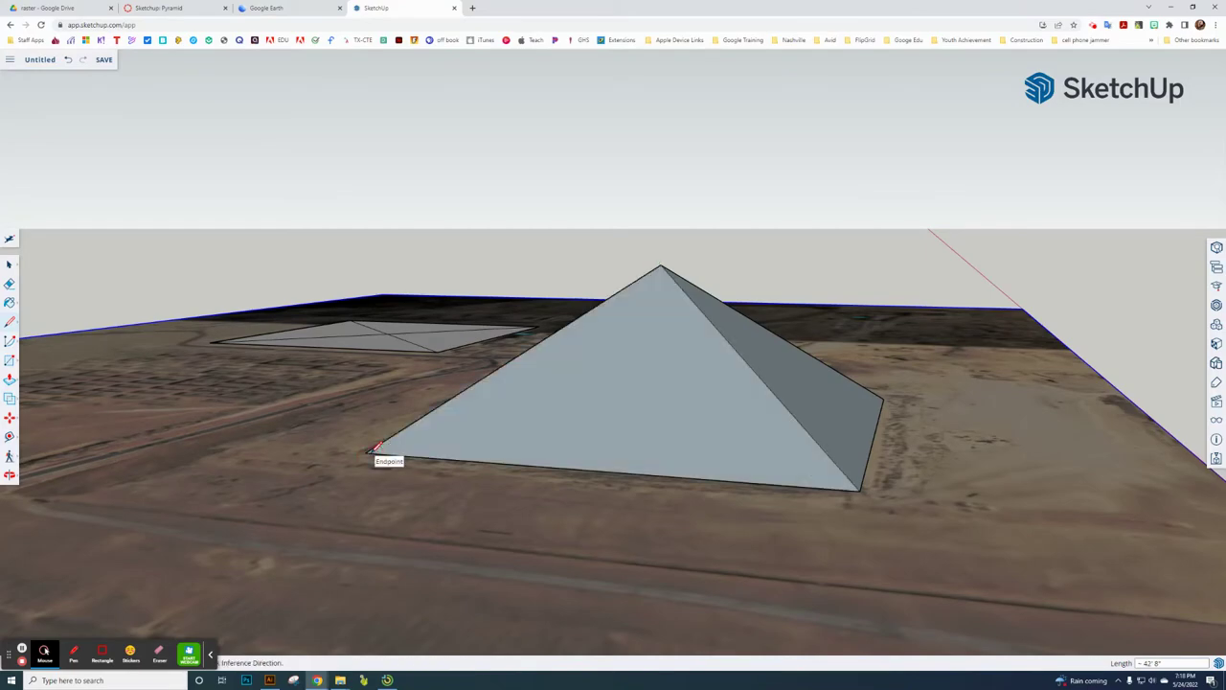
Draw a vertical line about 21 feet tall along the blue axis from the center of the Great Pyramid's base.
middle_click_drag(281, 377, 517, 472)
scroll(518, 472, "down", 4)
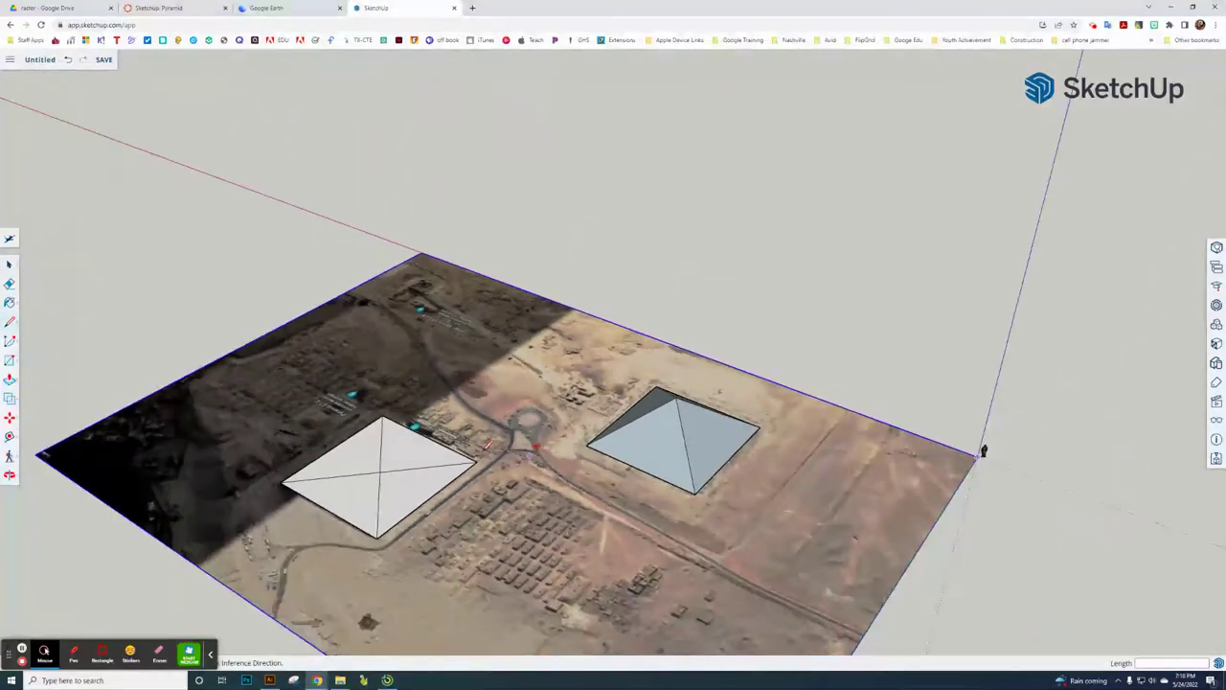
scroll(431, 467, "up", 5)
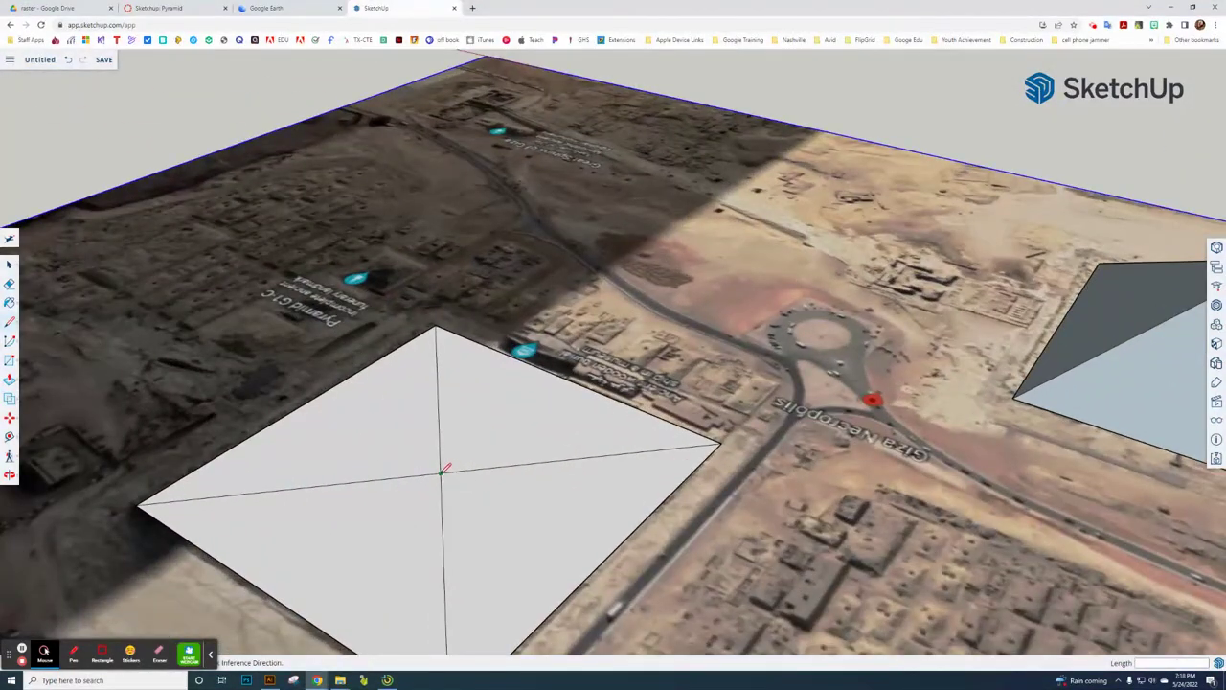
scroll(445, 469, "down", 5)
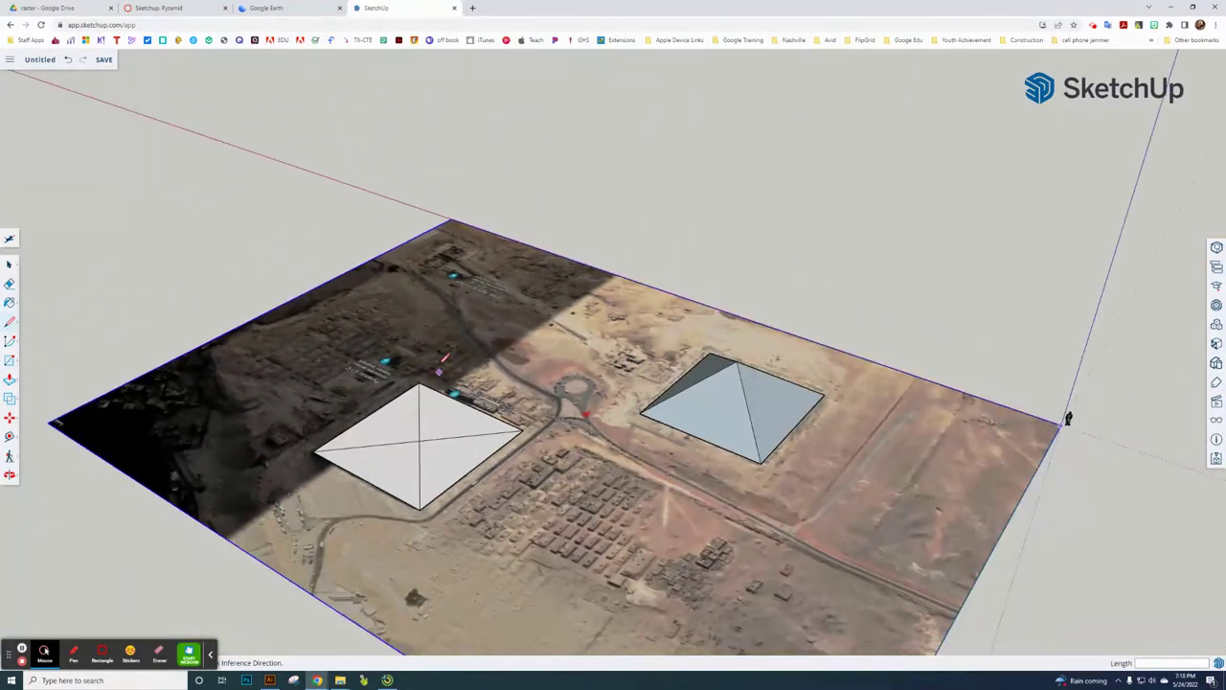
middle_click_drag(443, 356, 514, 333)
scroll(757, 360, "up", 3)
scroll(489, 418, "down", 3)
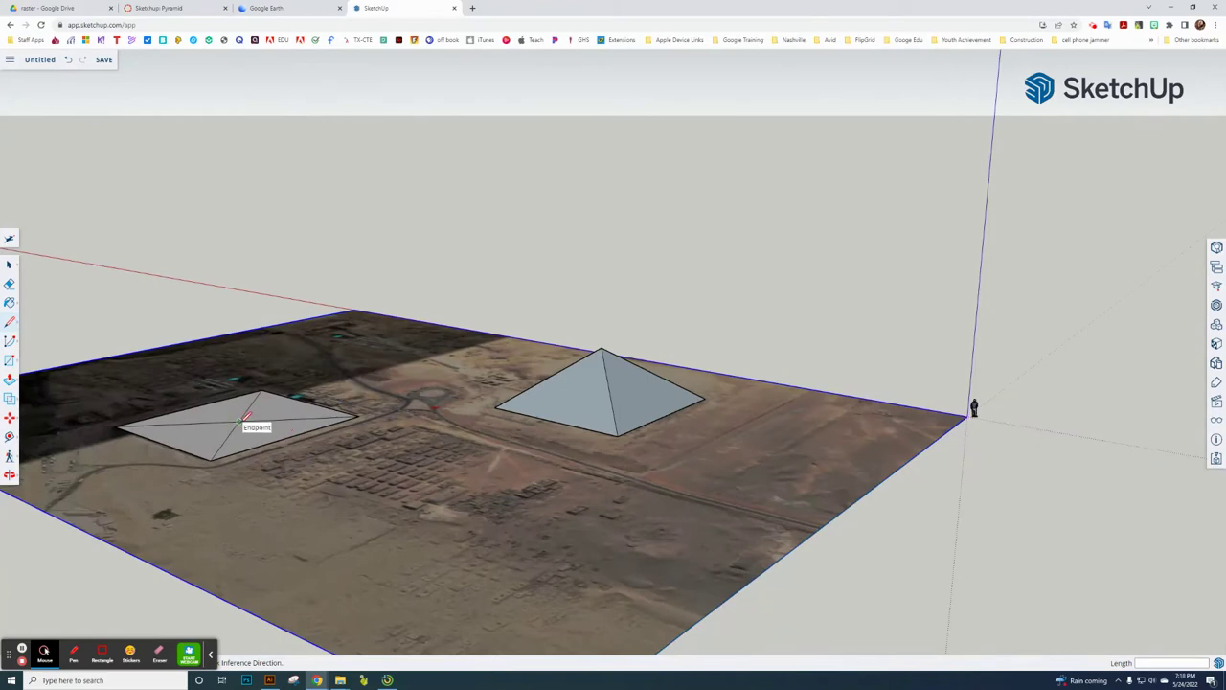
middle_click_drag(247, 423, 287, 381)
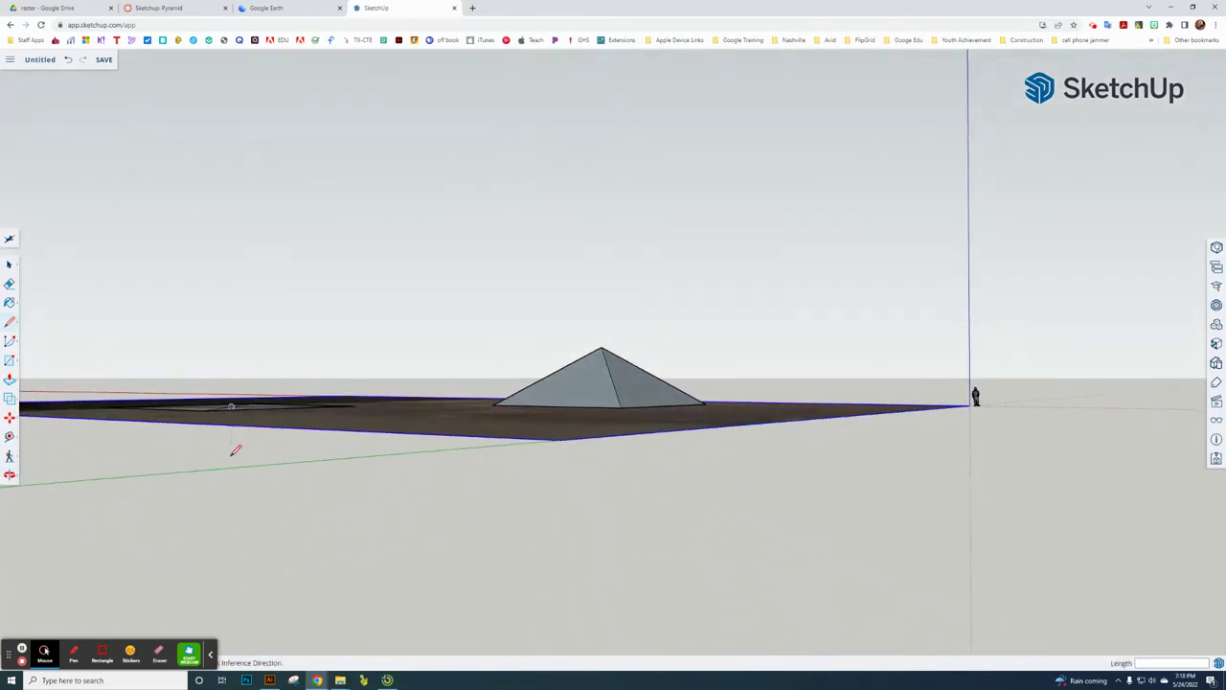
middle_click_drag(235, 450, 219, 499)
scroll(241, 405, "up", 2)
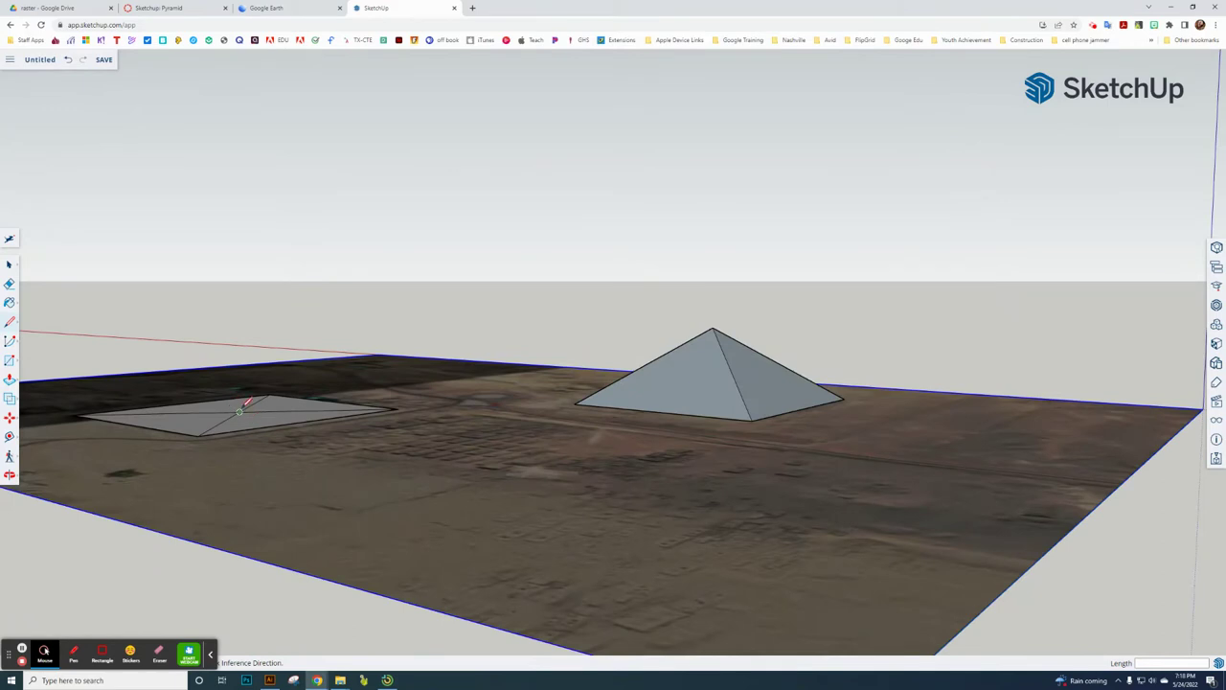
left_click(238, 412)
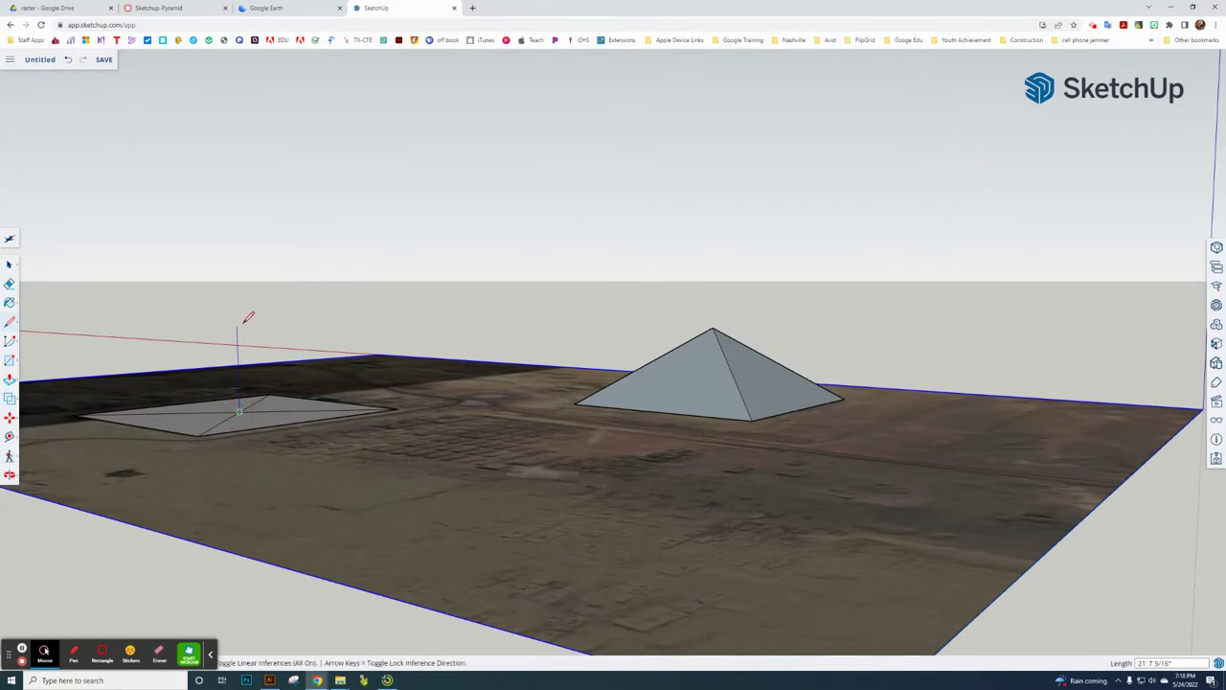
left_click(236, 331)
Draw an edge about 44 feet long from the top of the Great Pyramid's vertical line to the base corner nearest the roundabout.
scroll(386, 409, "up", 5)
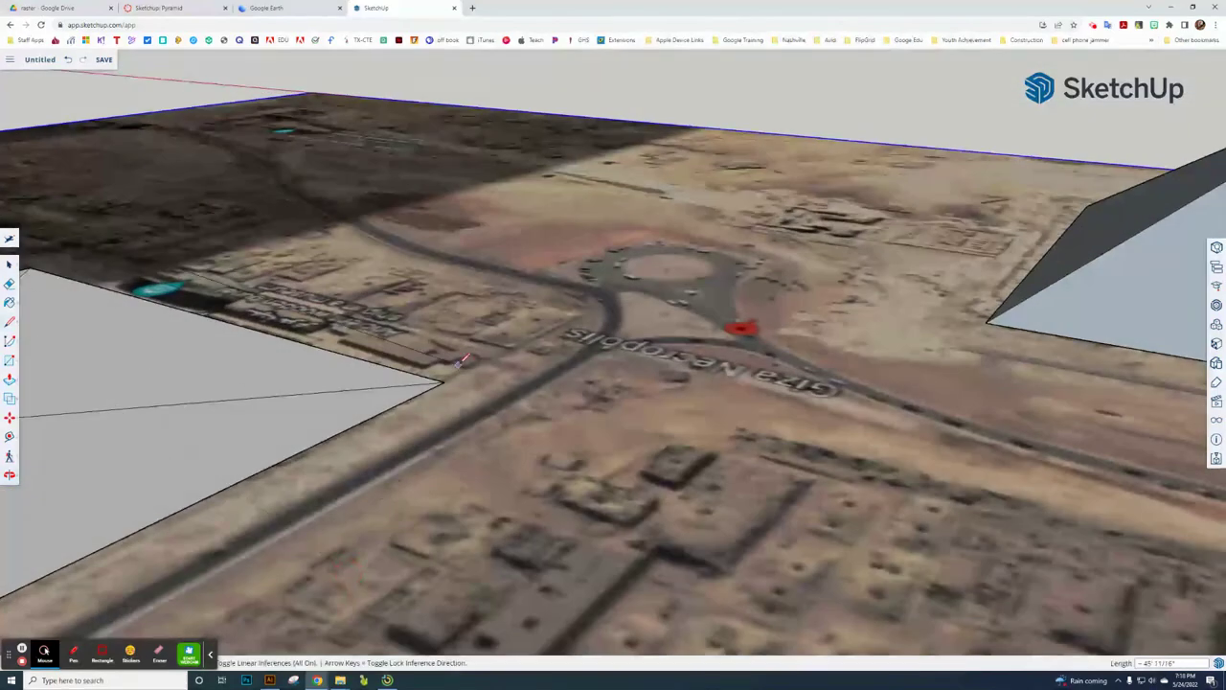
left_click(443, 382)
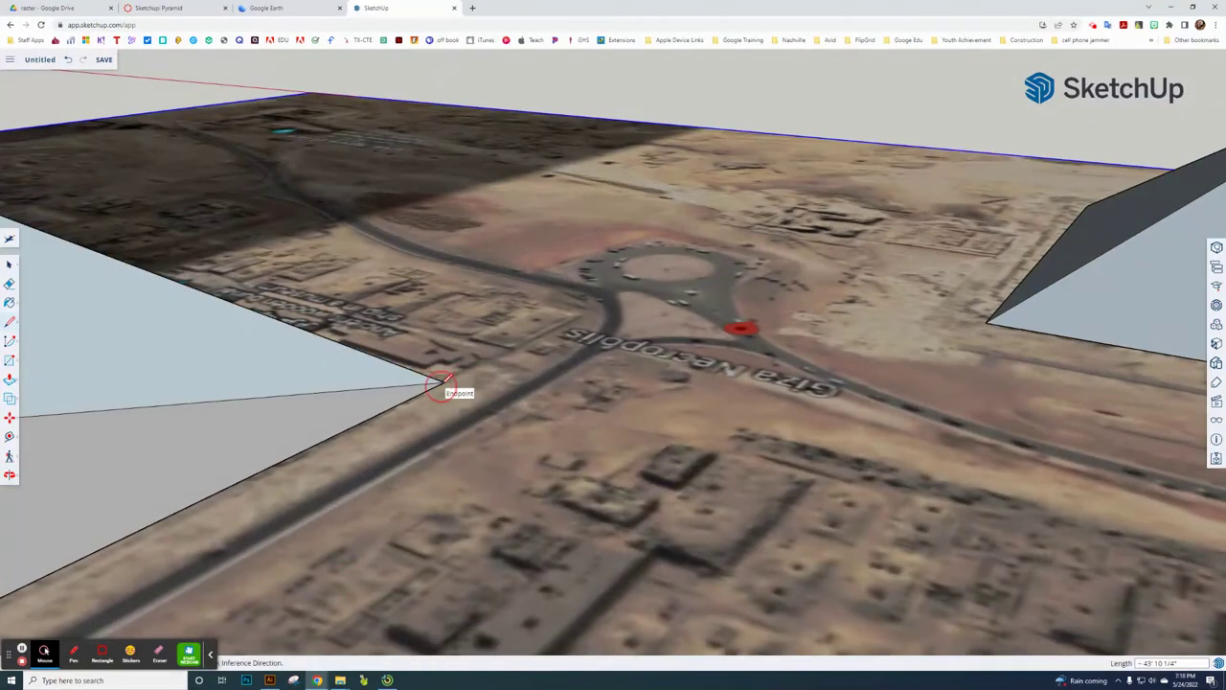
scroll(448, 388, "down", 5)
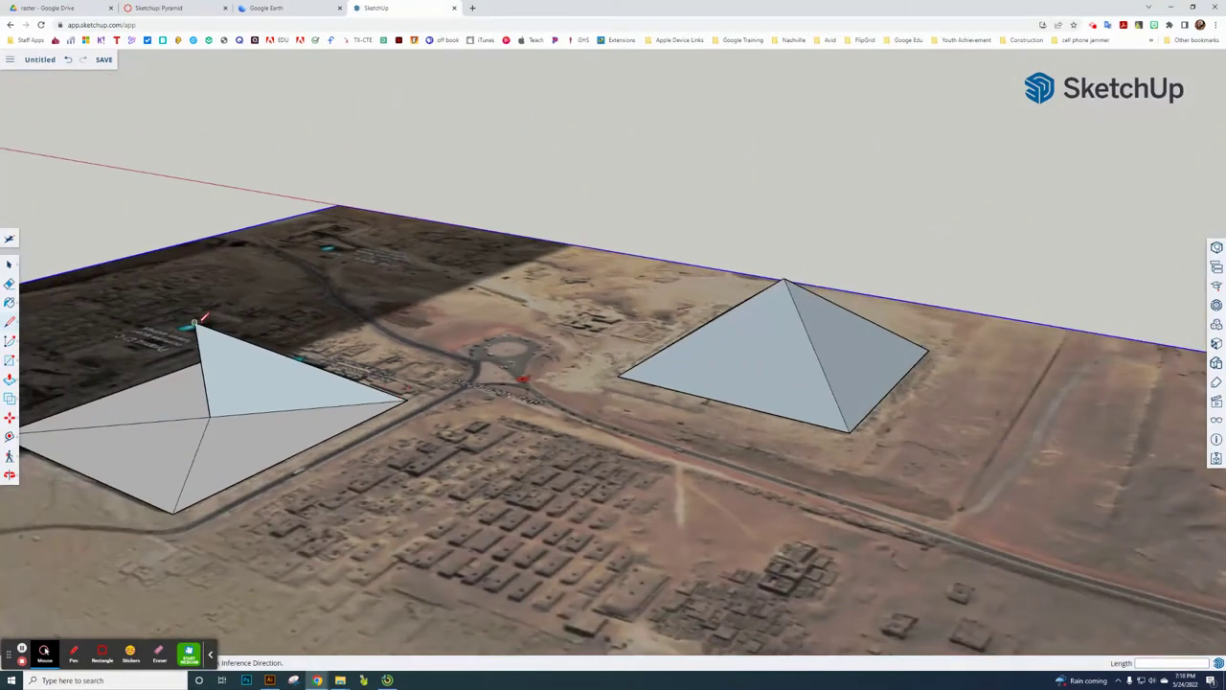
left_click(196, 323)
left_click(176, 510)
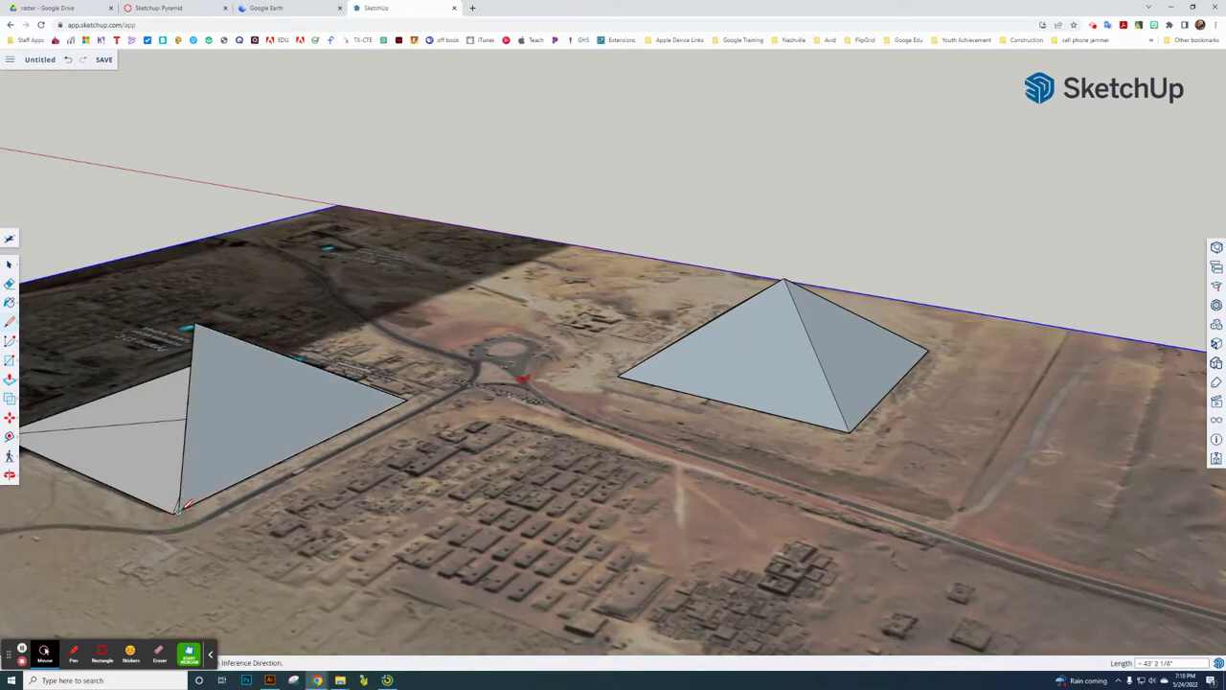
left_click(67, 61)
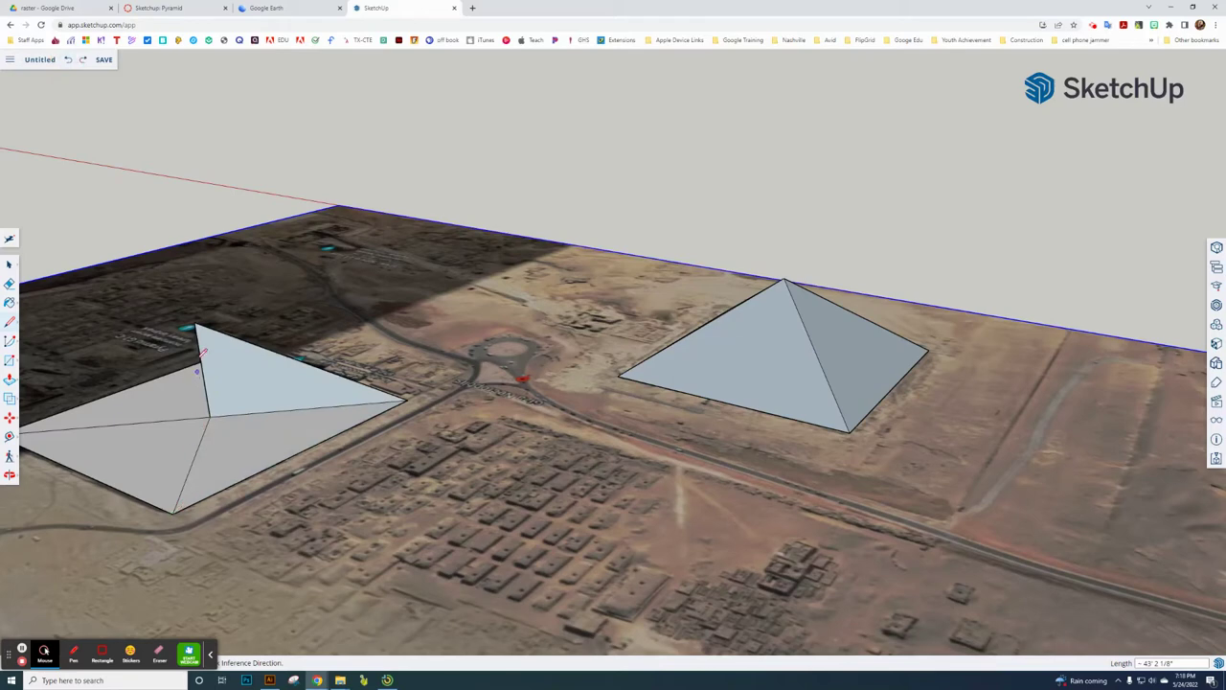
Connect the top of the vertical line to the remaining three base corners to close the Great Pyramid's faces.
left_click(195, 325)
left_click(176, 509)
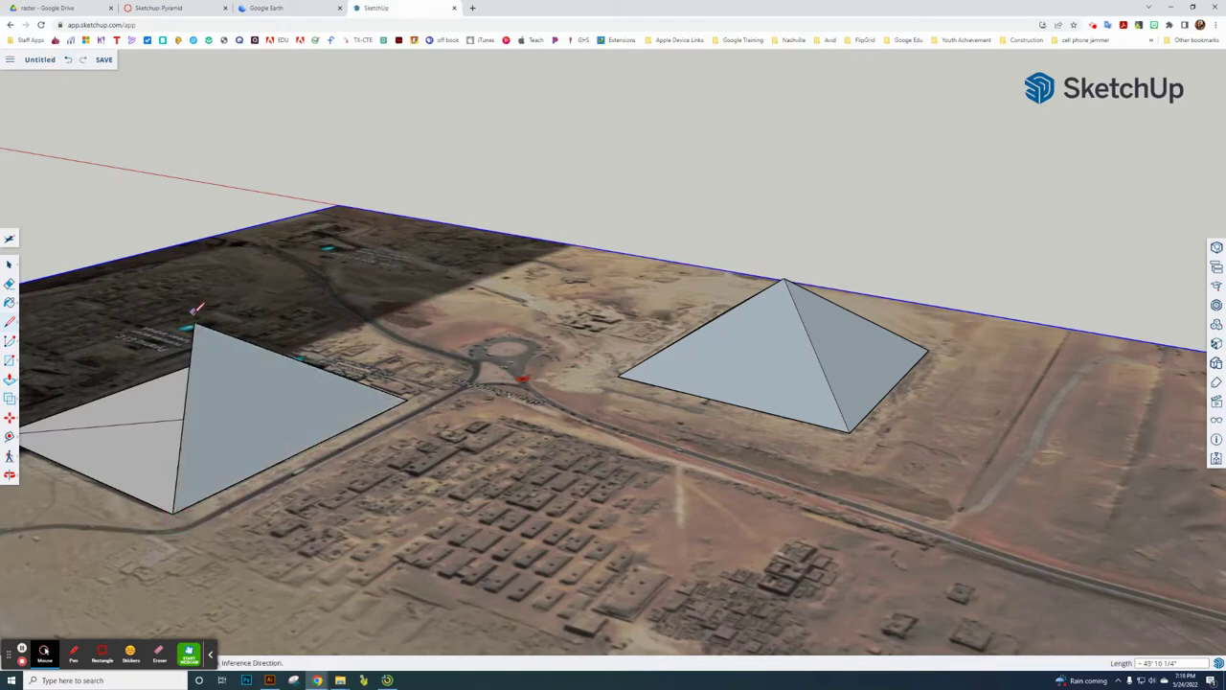
middle_click_drag(195, 325, 194, 471)
scroll(194, 472, "up", 5)
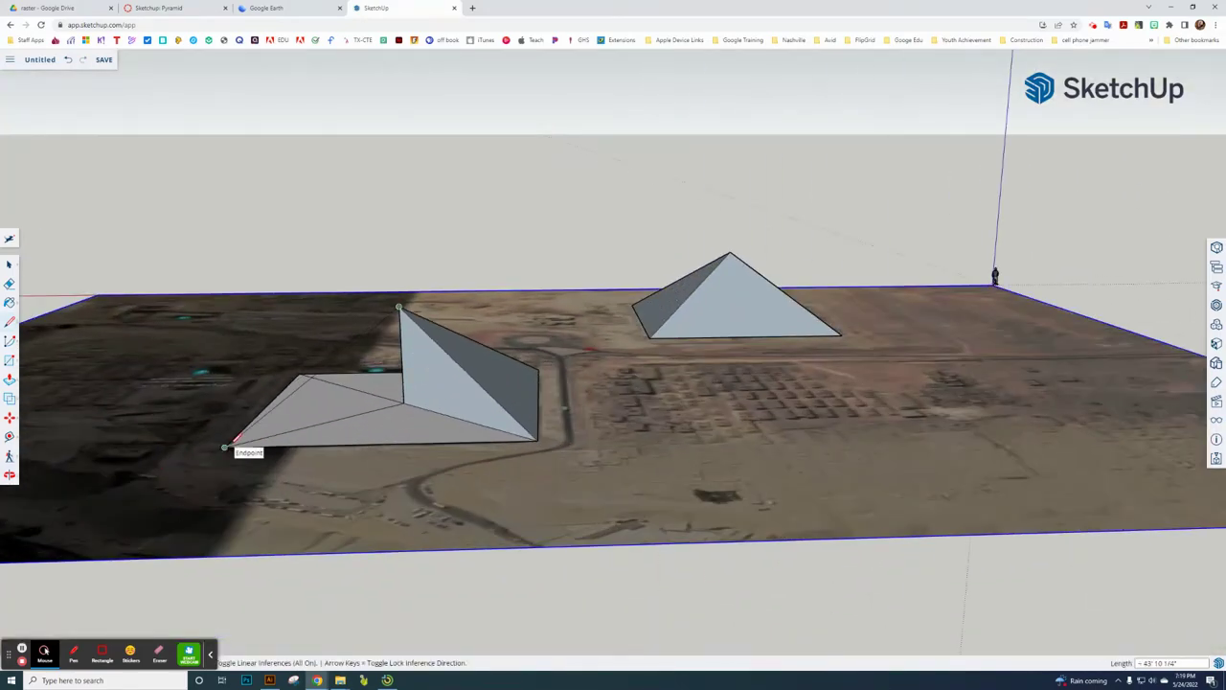
middle_click_drag(376, 360, 696, 470)
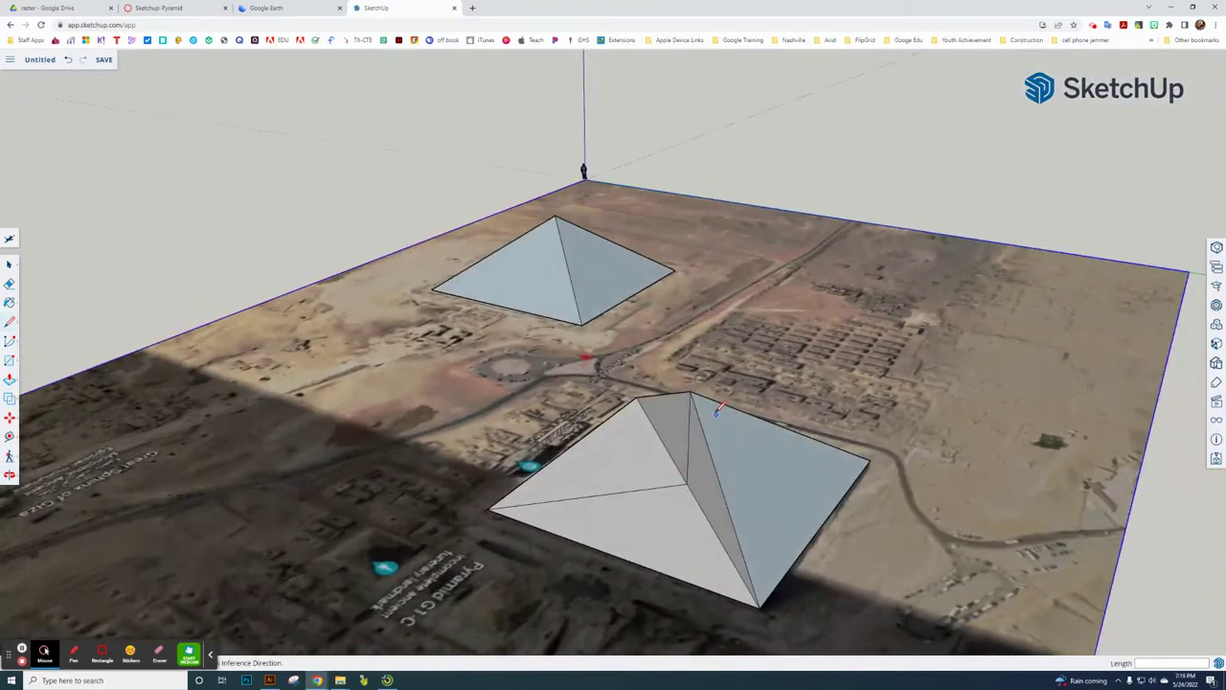
scroll(696, 393, "up", 2)
left_click(689, 383)
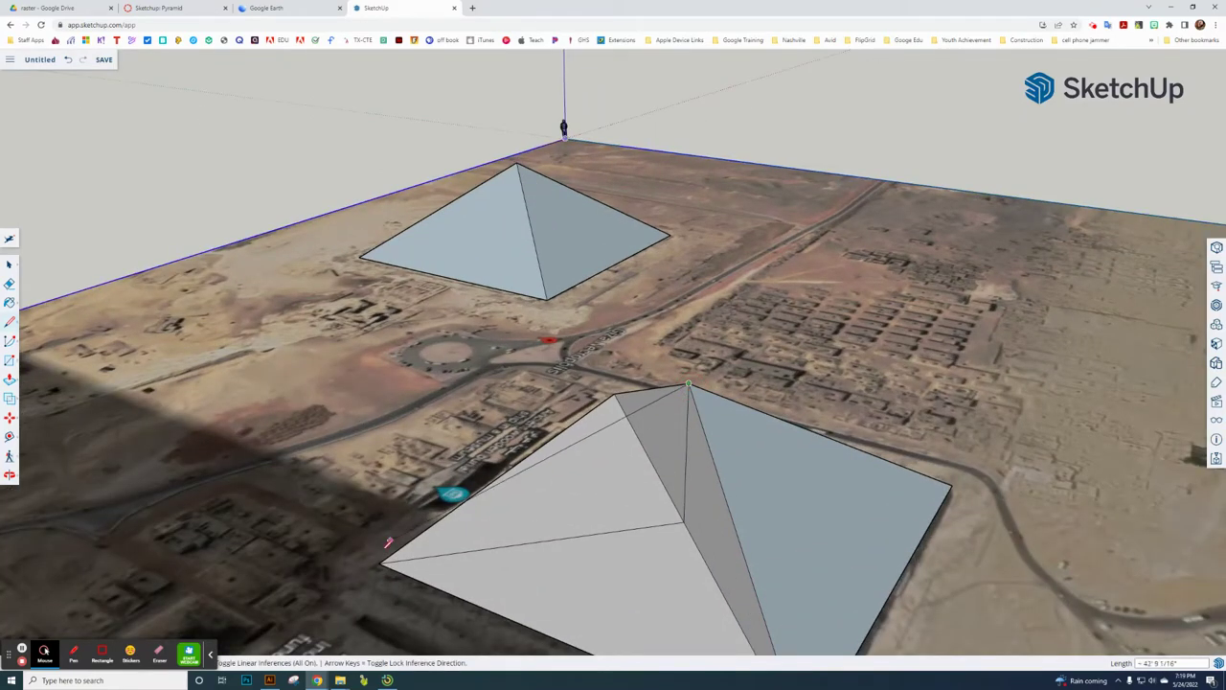
left_click(383, 564)
scroll(360, 422, "down", 4)
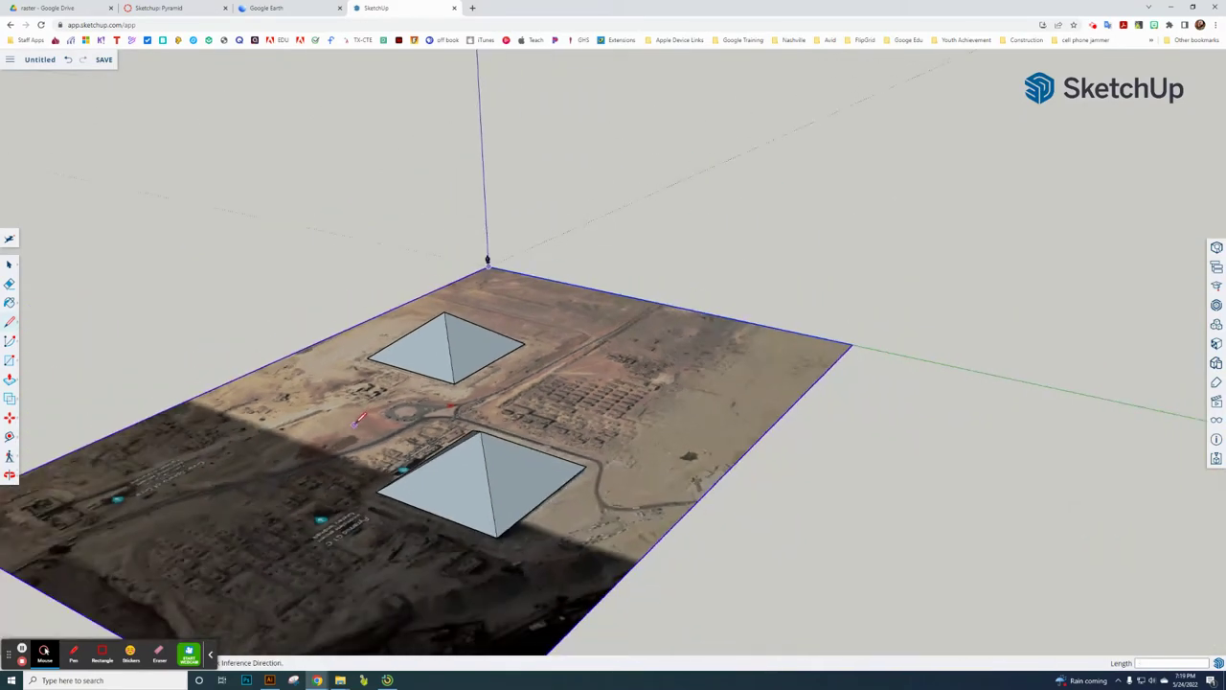
Paint all faces of the Great Pyramid with Granite Light Gray from the Stone materials.
left_click(10, 303)
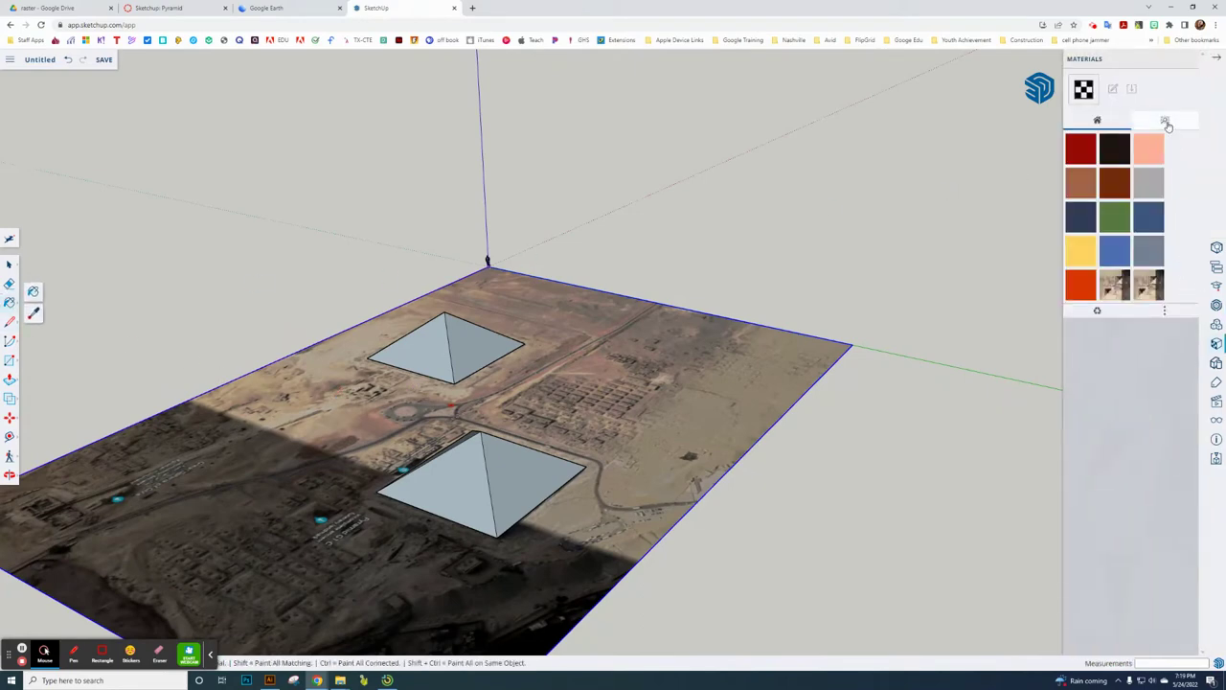
left_click(1166, 121)
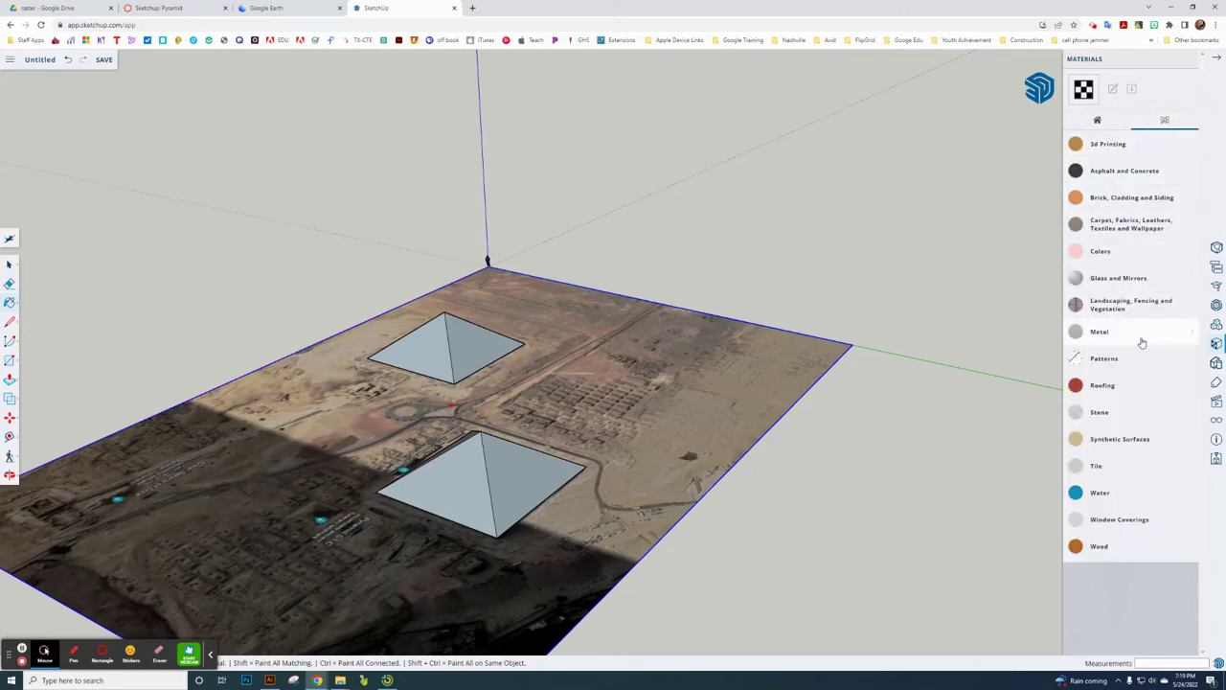
left_click(1102, 414)
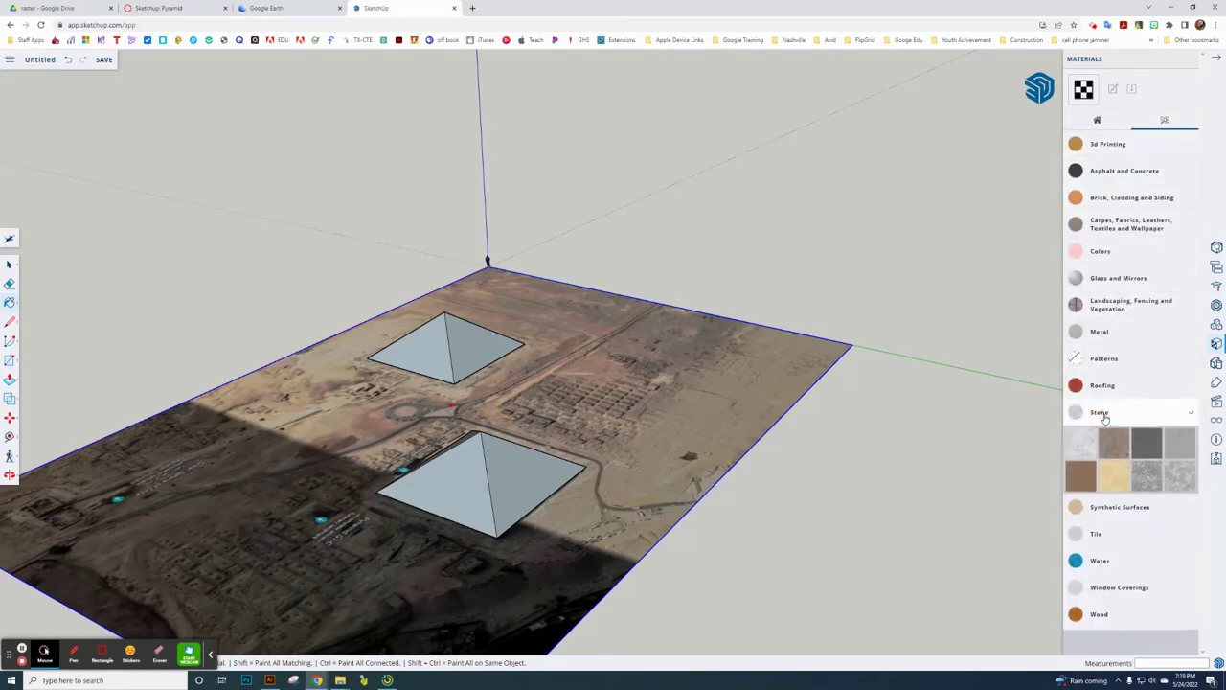
left_click(1184, 447)
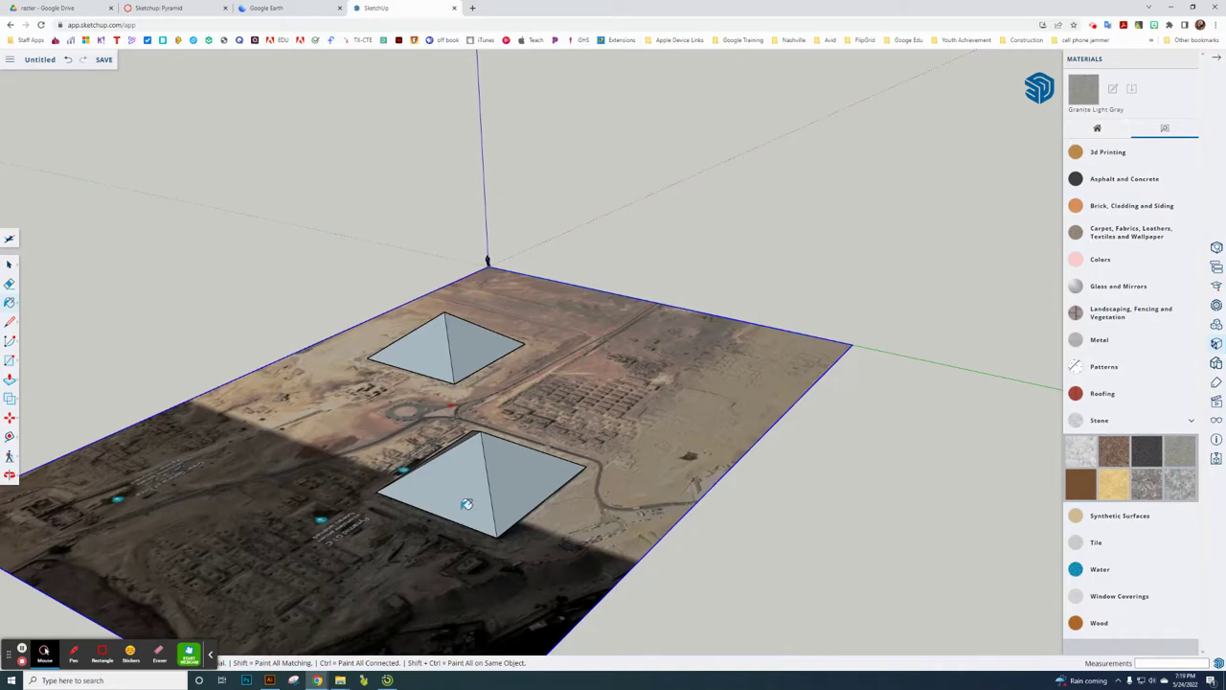
scroll(465, 505, "up", 3)
left_click(623, 425)
left_click(471, 449)
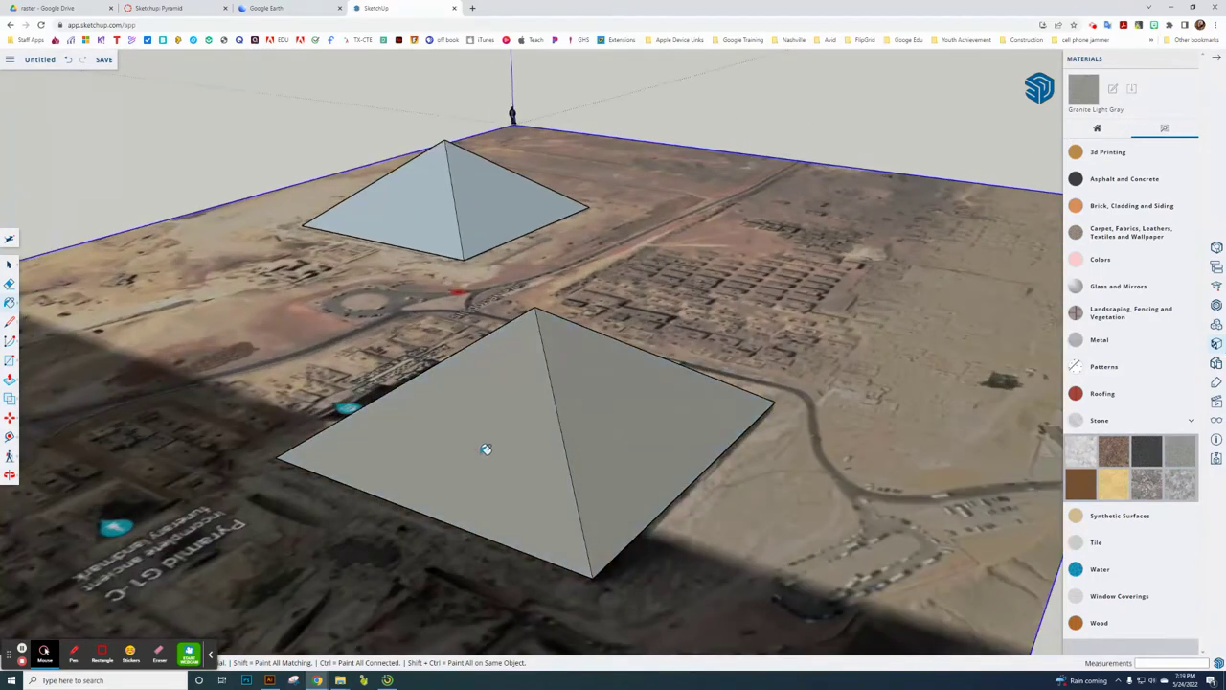
middle_click_drag(473, 449, 821, 430)
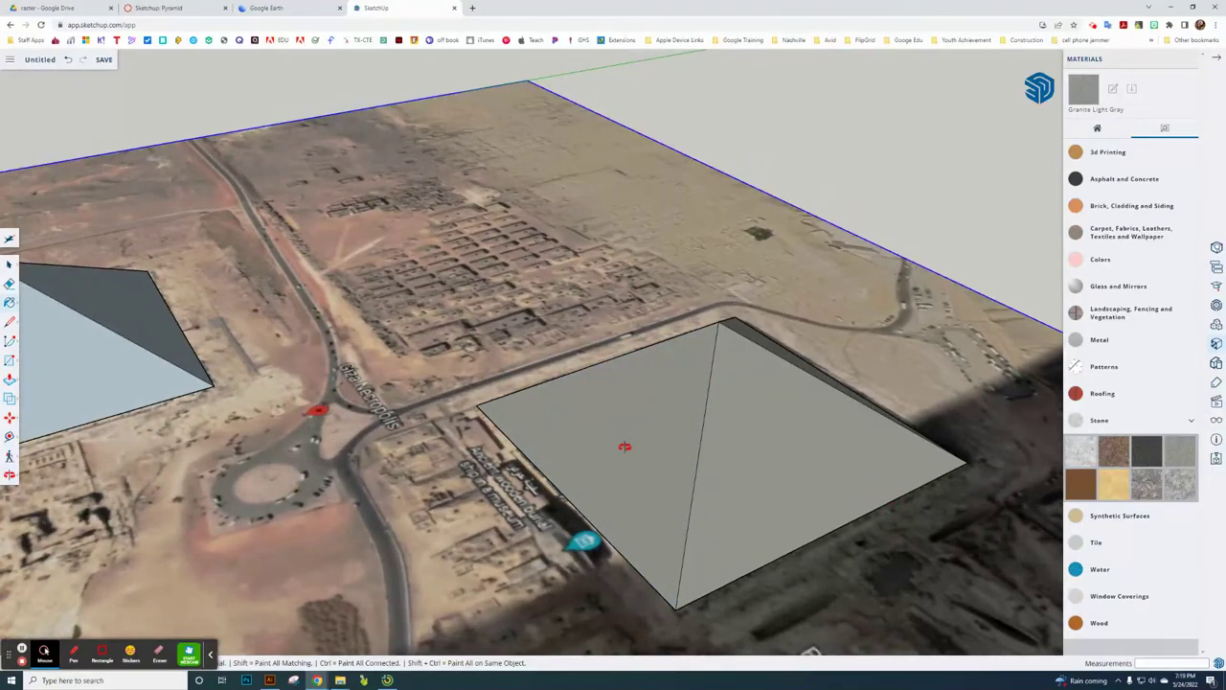
scroll(657, 405, "up", 2)
middle_click_drag(622, 442, 796, 424)
Paint all four faces of the other pyramid with the same Granite Light Gray material.
scroll(586, 312, "down", 4)
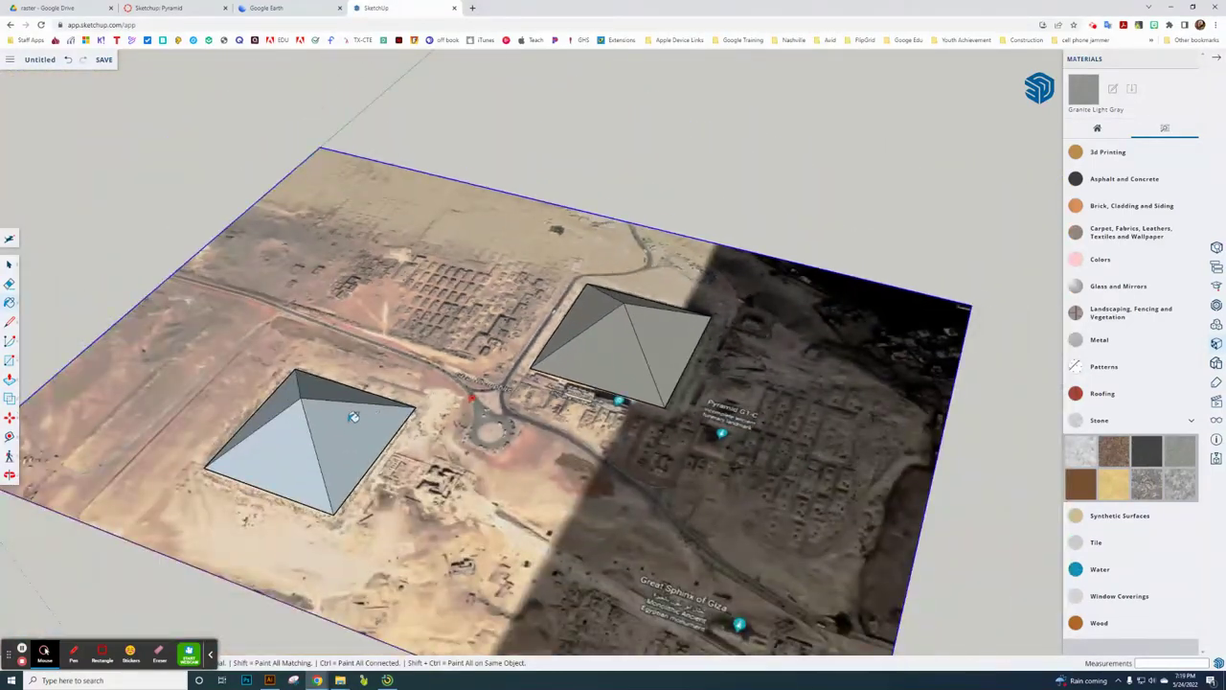
scroll(325, 421, "up", 3)
left_click(364, 406)
left_click(272, 381)
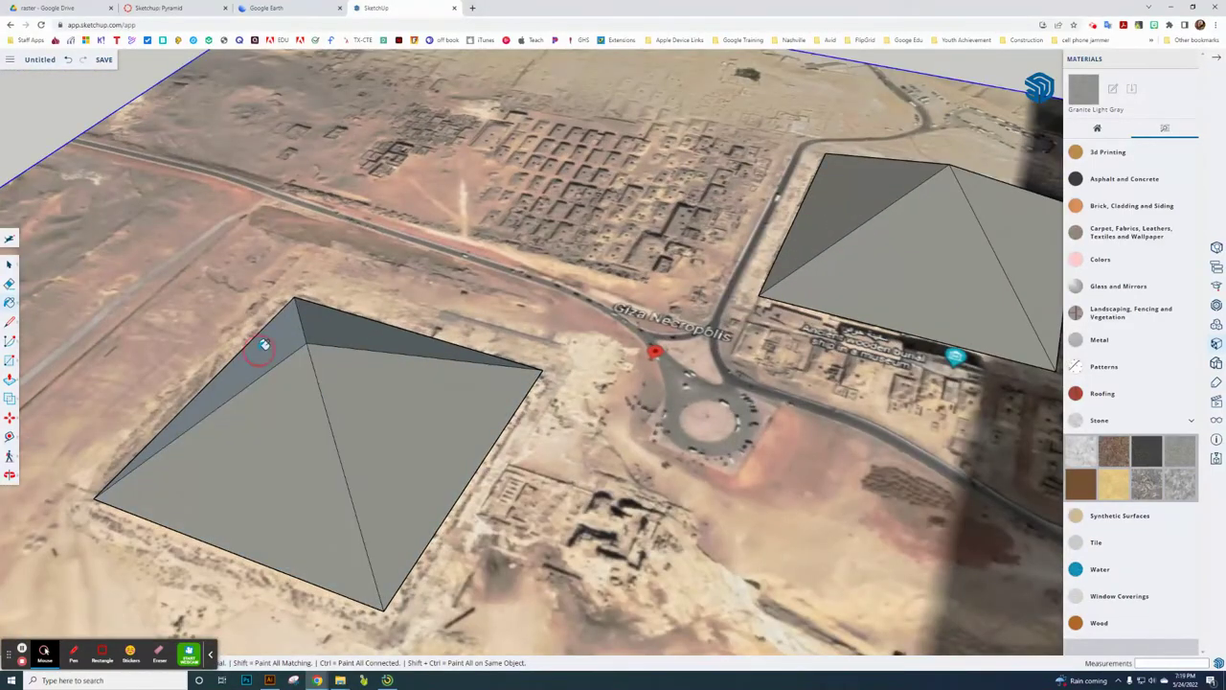
left_click(342, 336)
middle_click_drag(468, 516, 460, 325)
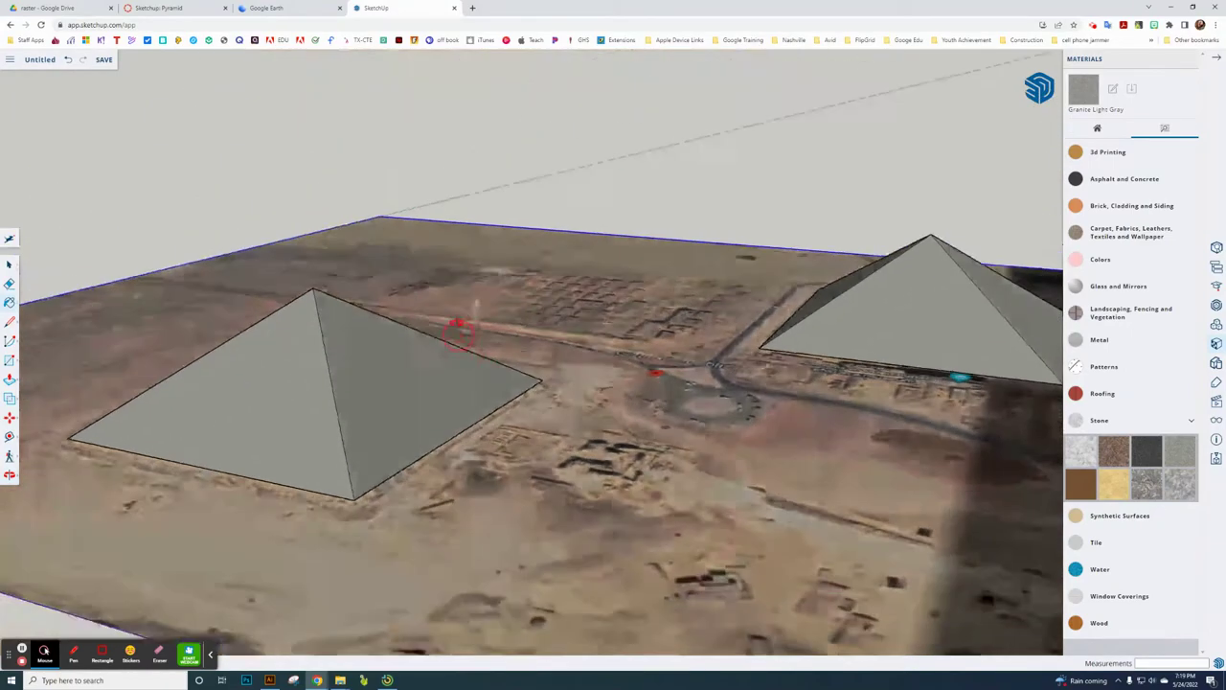
scroll(463, 374, "down", 5)
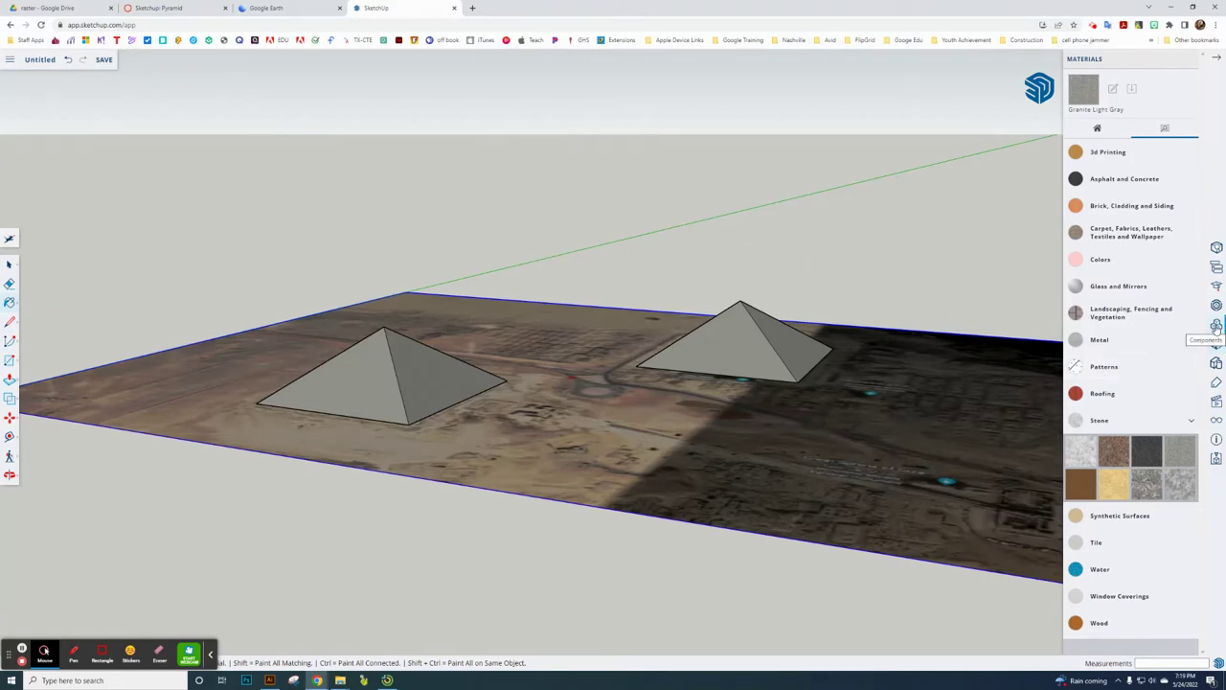
Search the 3D Warehouse for "palm tree" among the models in the Landscape category.
left_click(1216, 326)
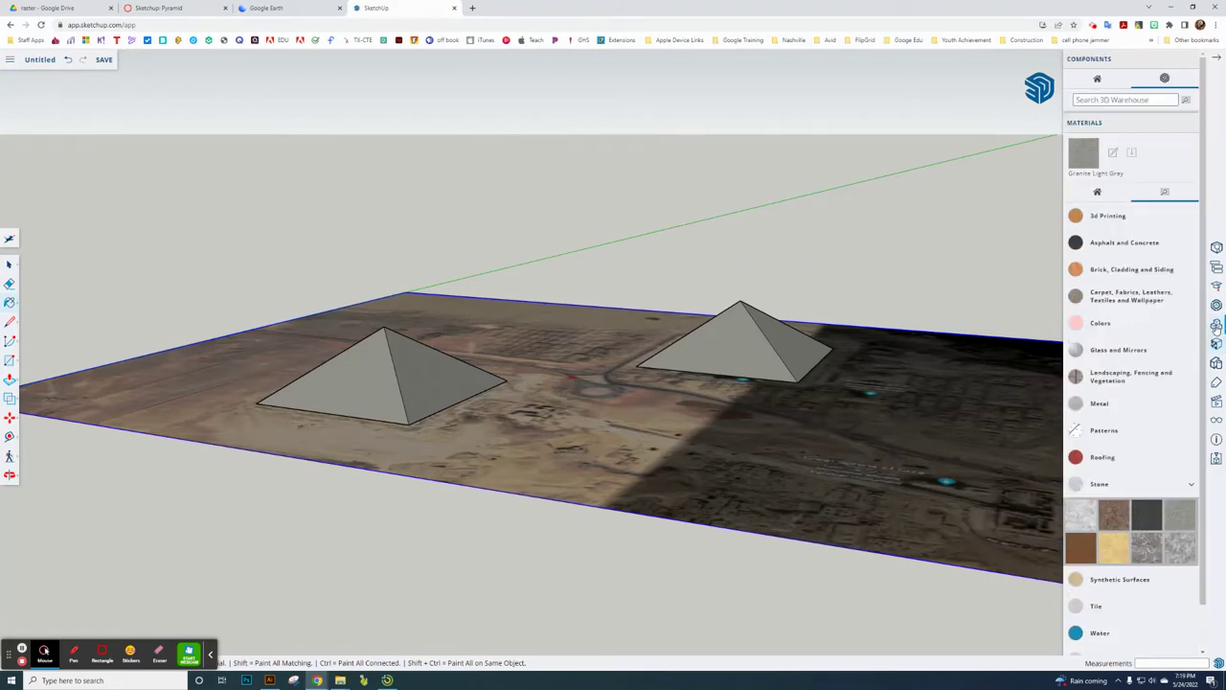
left_click(1186, 101)
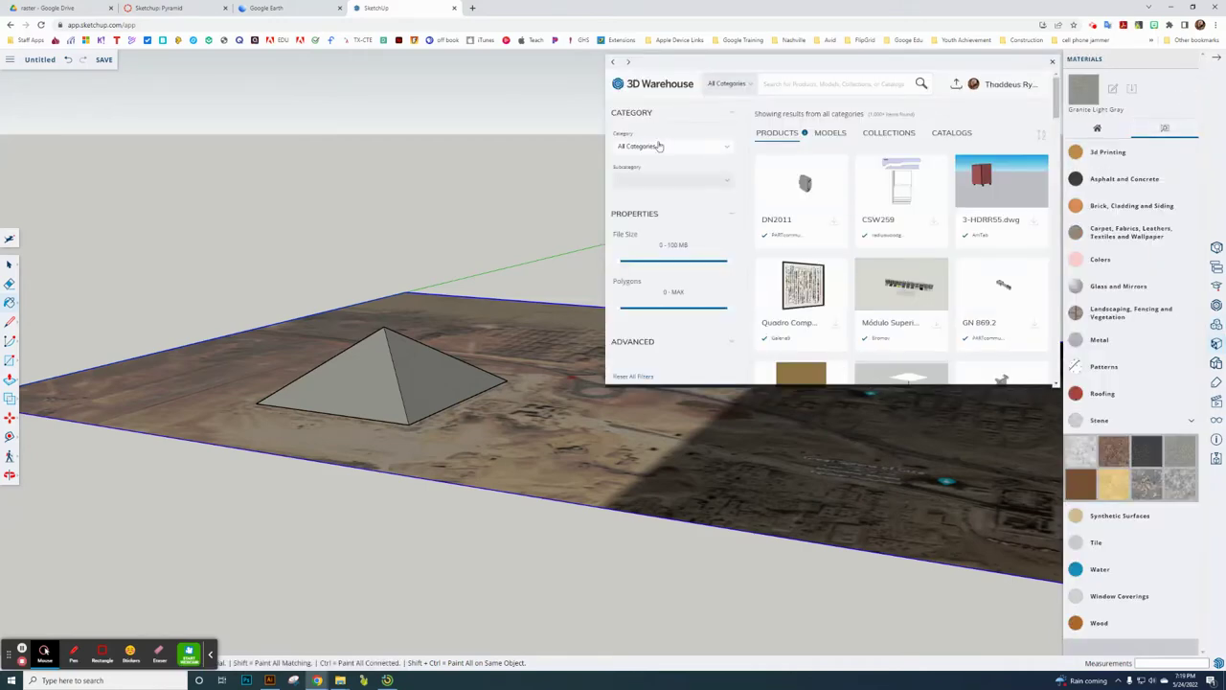
left_click(659, 147)
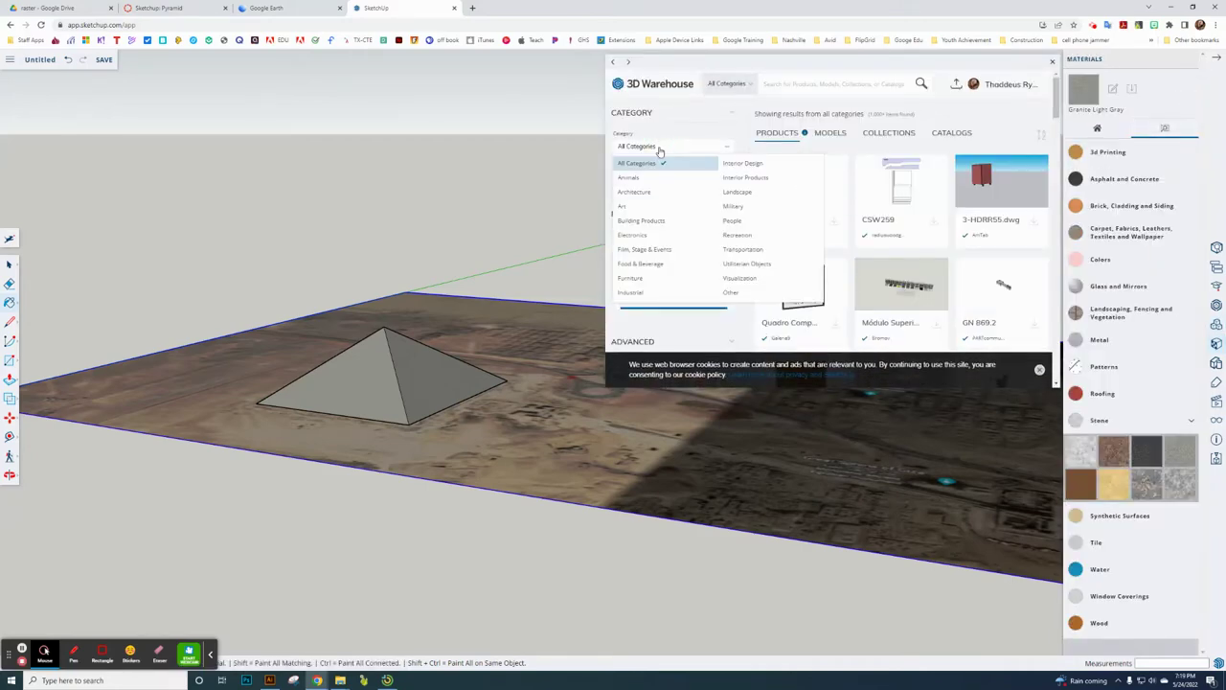
left_click(733, 192)
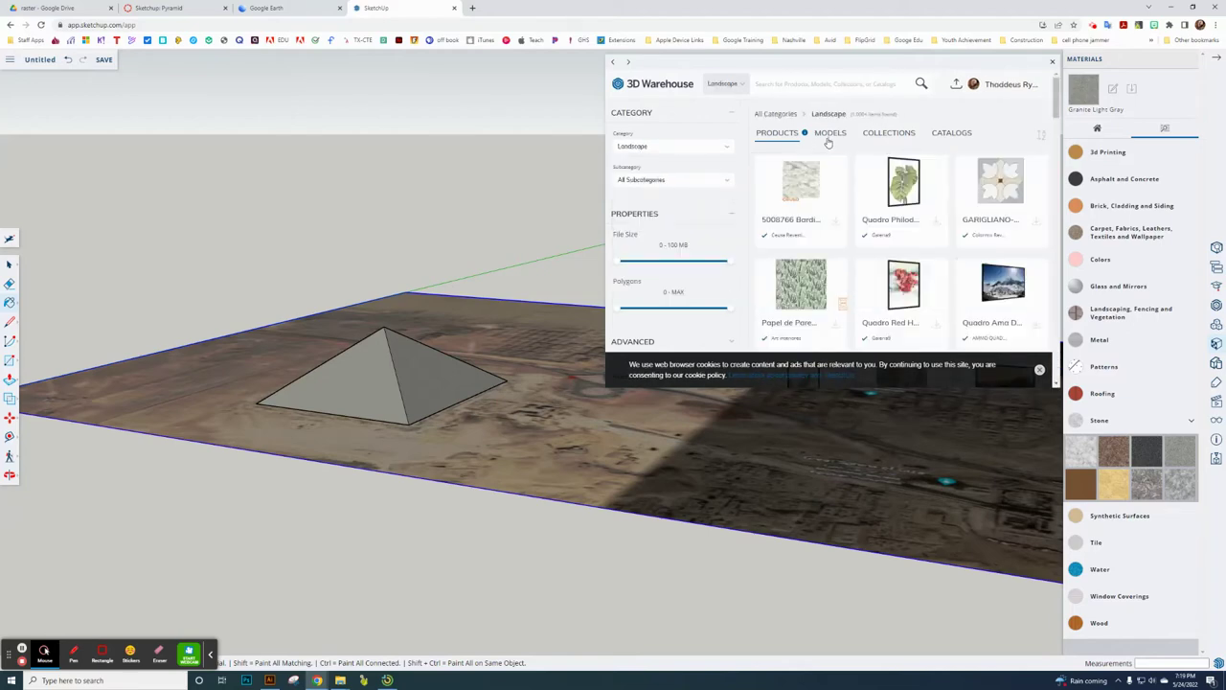
left_click(830, 134)
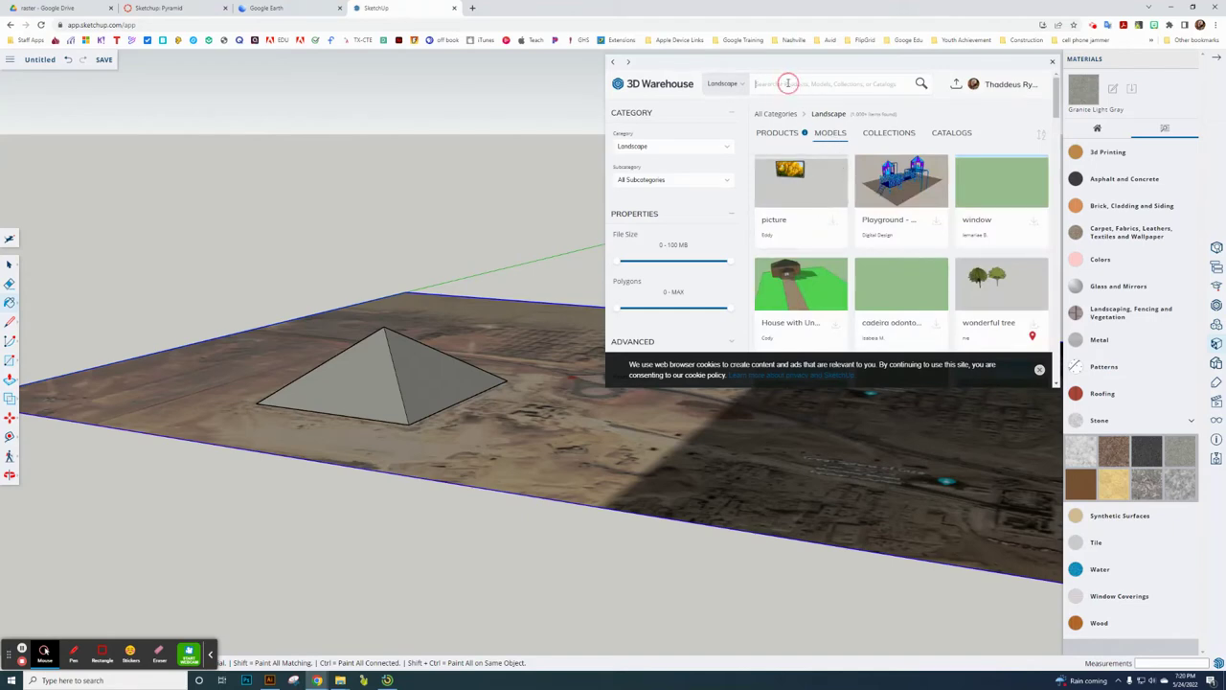
type("a")
type("lm")
type(" tru")
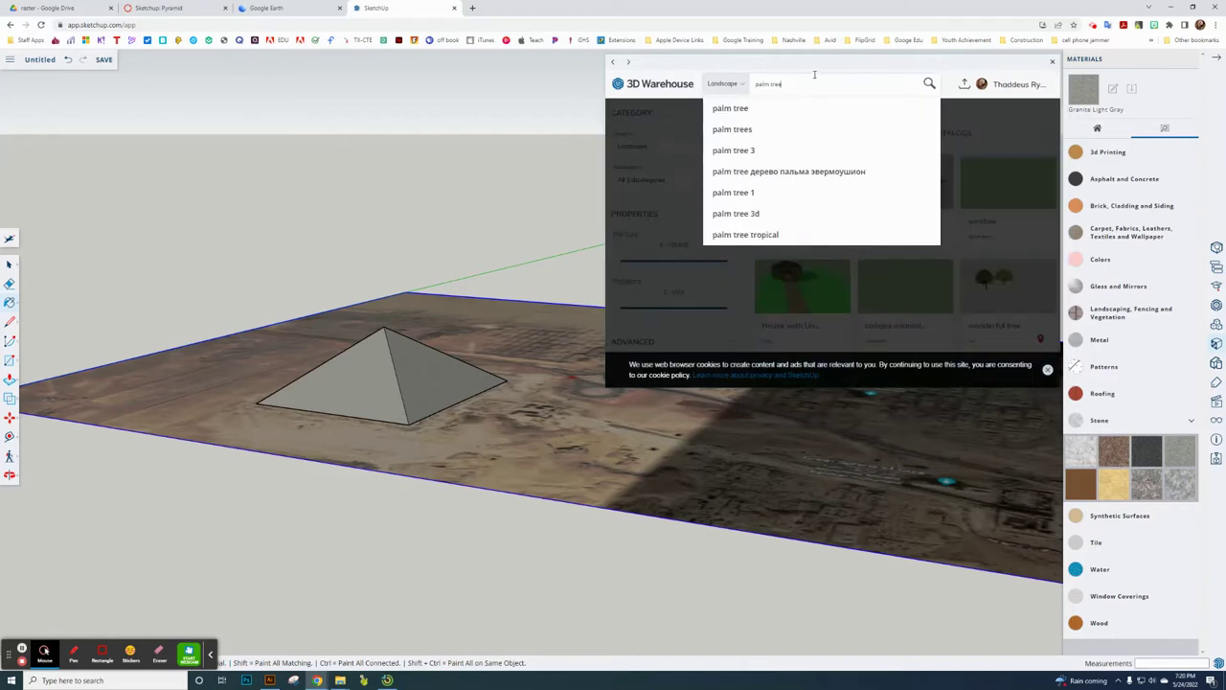
left_click(733, 108)
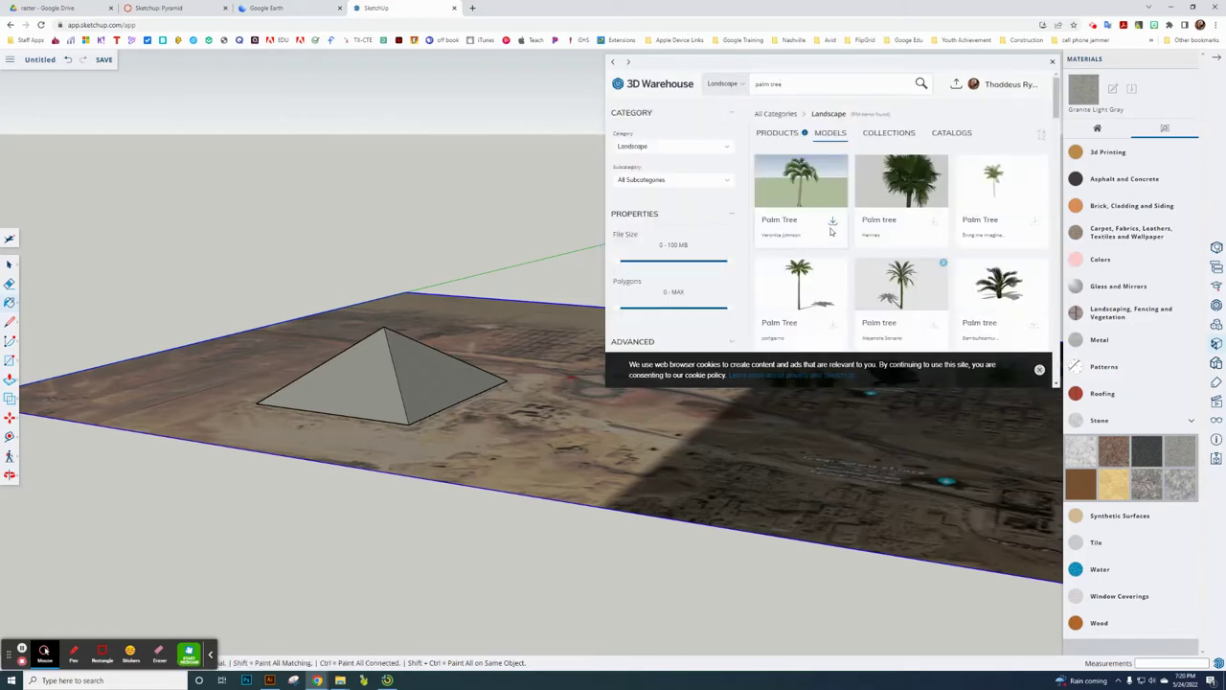
Import the first Palm Tree model and place it on the ground image beside the second pyramid's corner facing the roundabout.
left_click(832, 224)
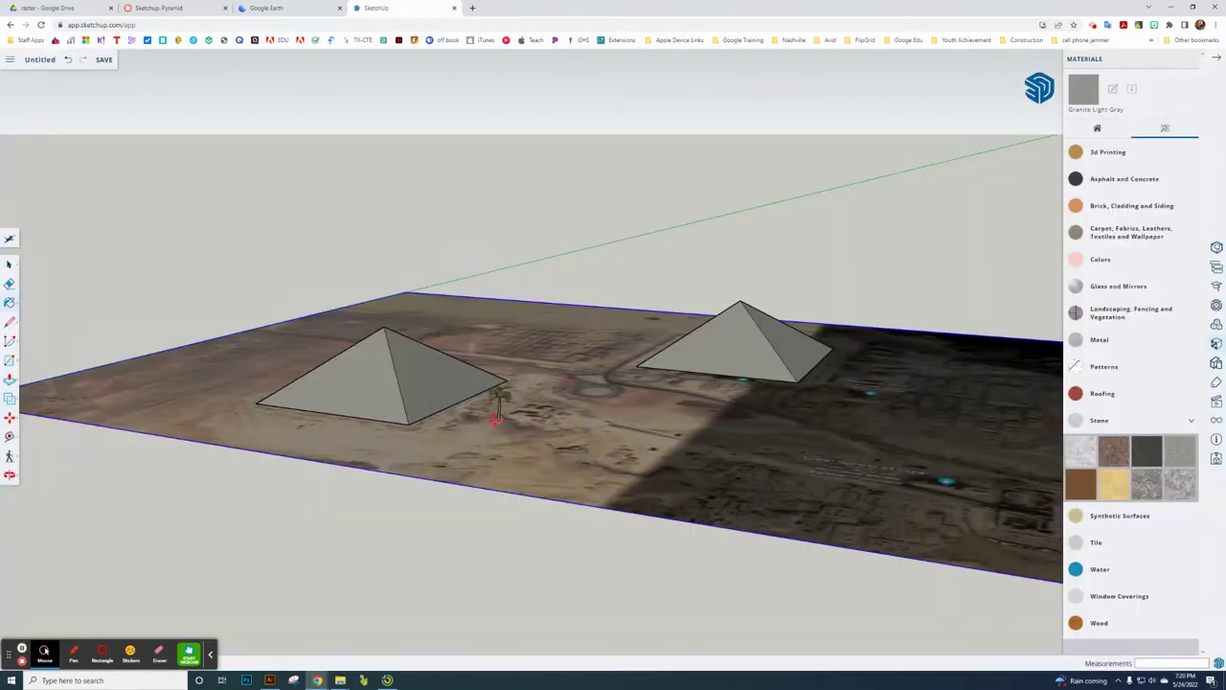
scroll(493, 418, "up", 3)
scroll(488, 422, "up", 2)
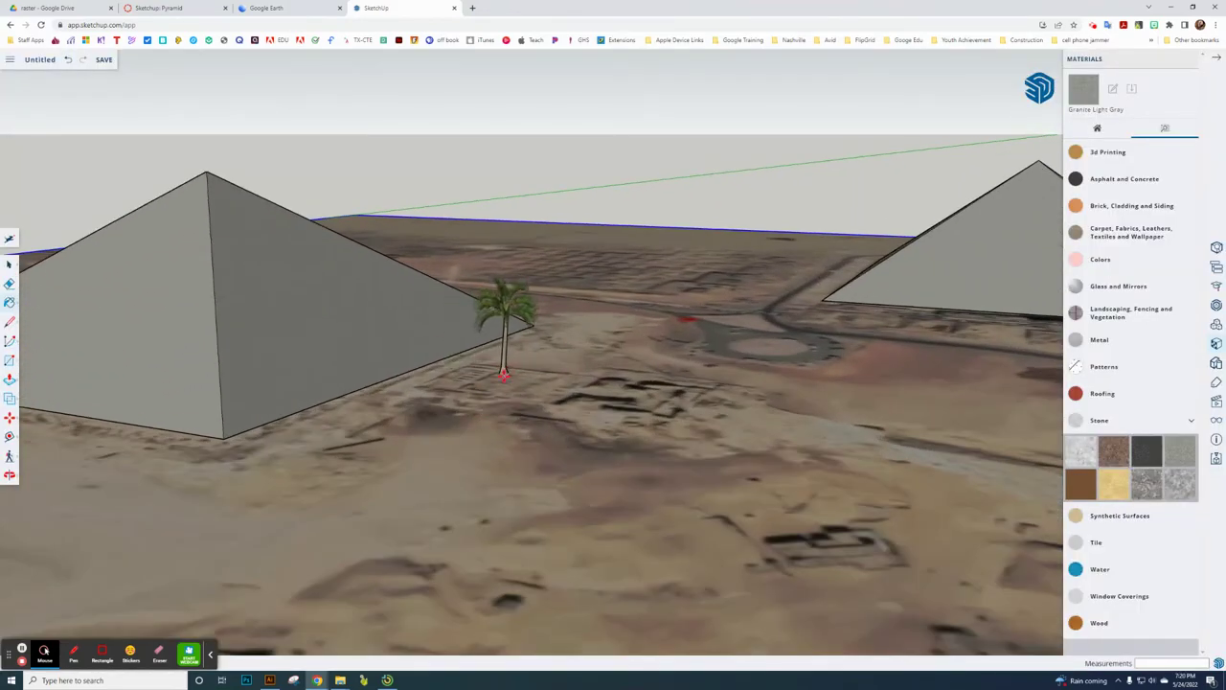
scroll(515, 357, "up", 2)
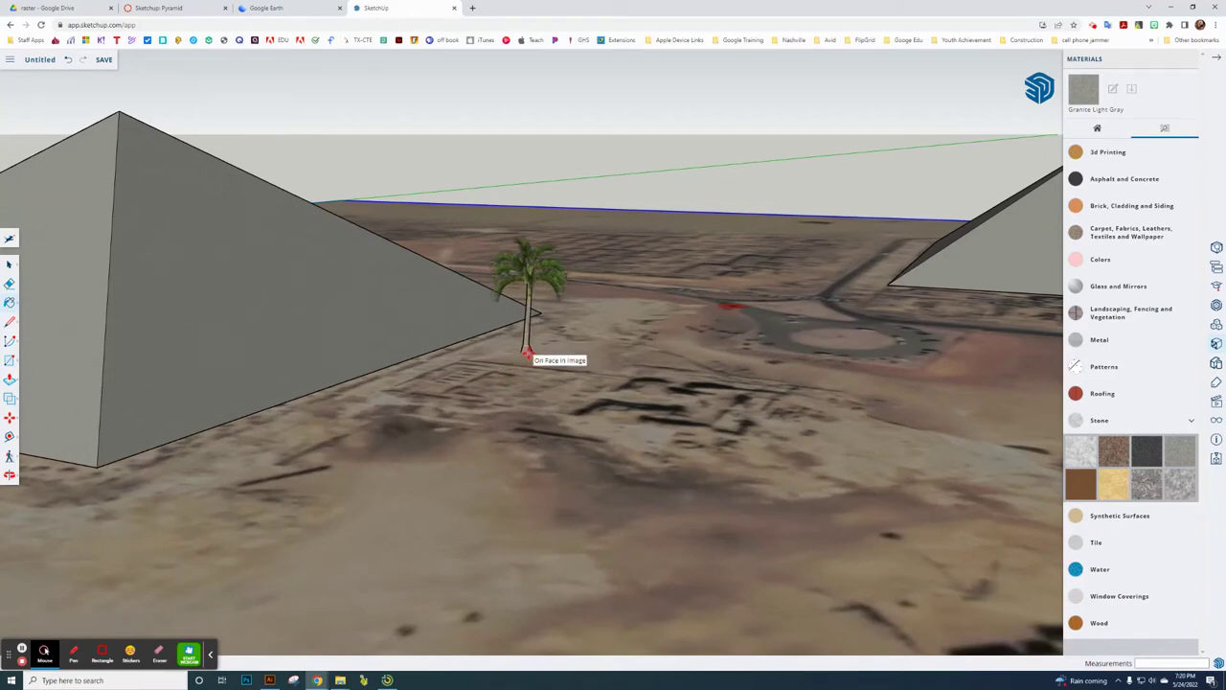
left_click(527, 355)
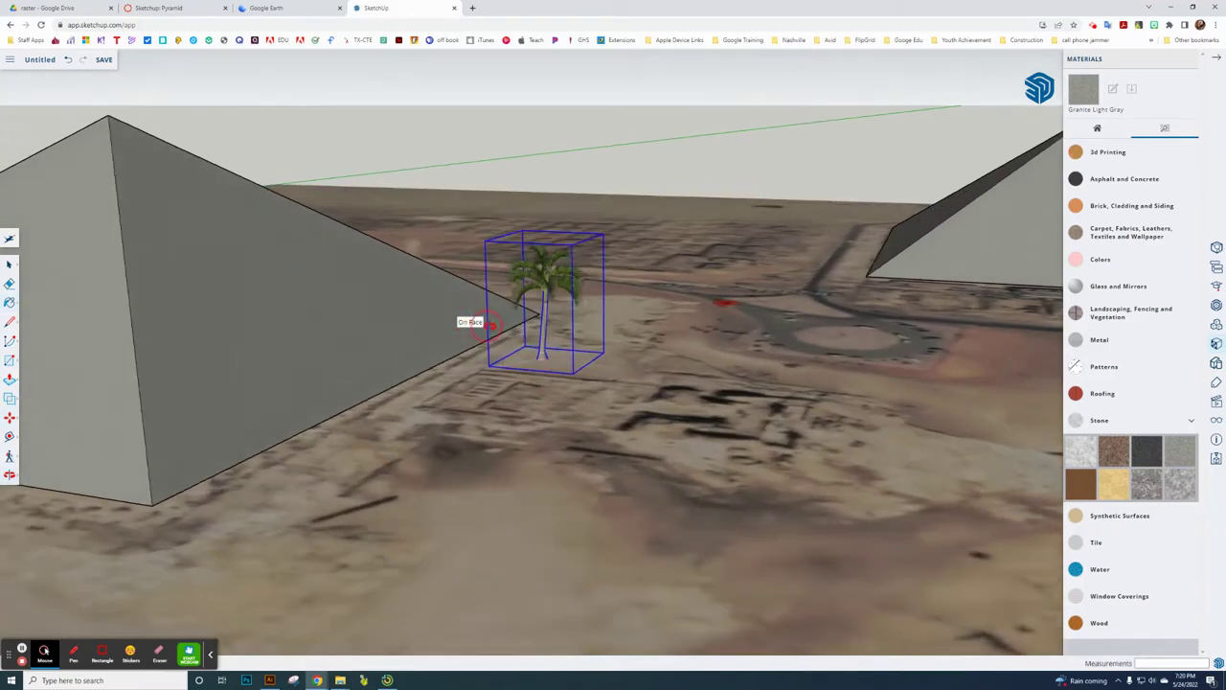
Scale the placed palm tree down uniformly to roughly a third of its size and clear the selection.
scroll(431, 327, "down", 5)
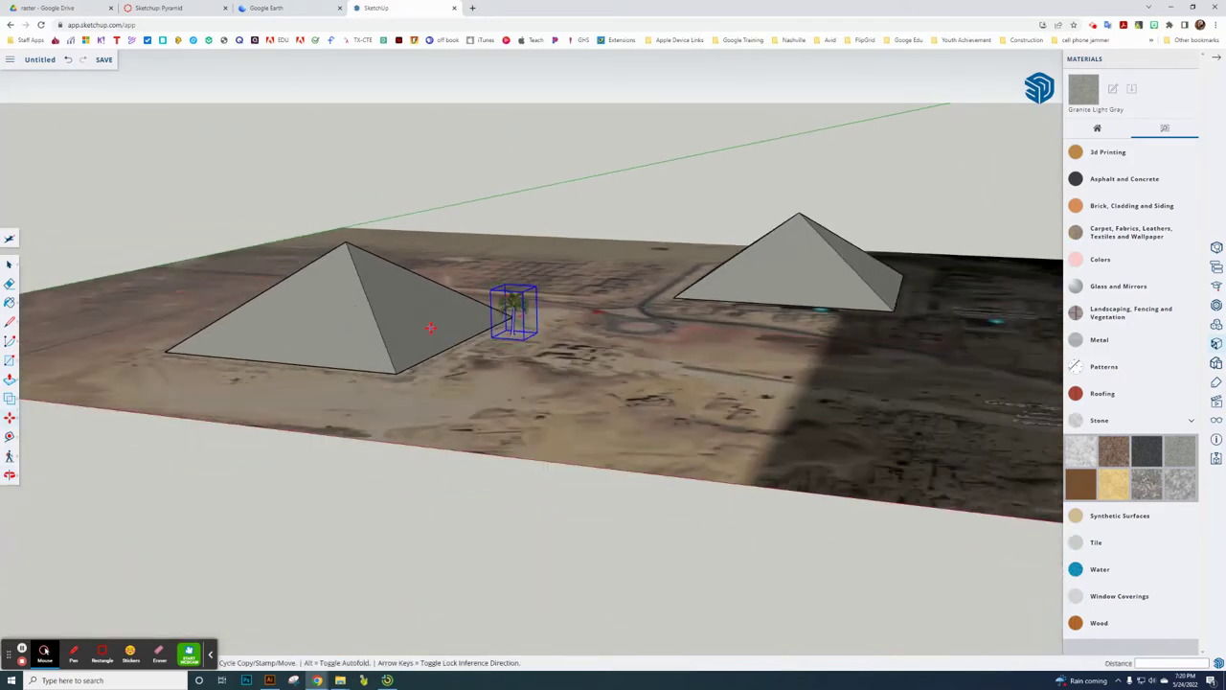
scroll(430, 327, "down", 3)
scroll(460, 332, "up", 5)
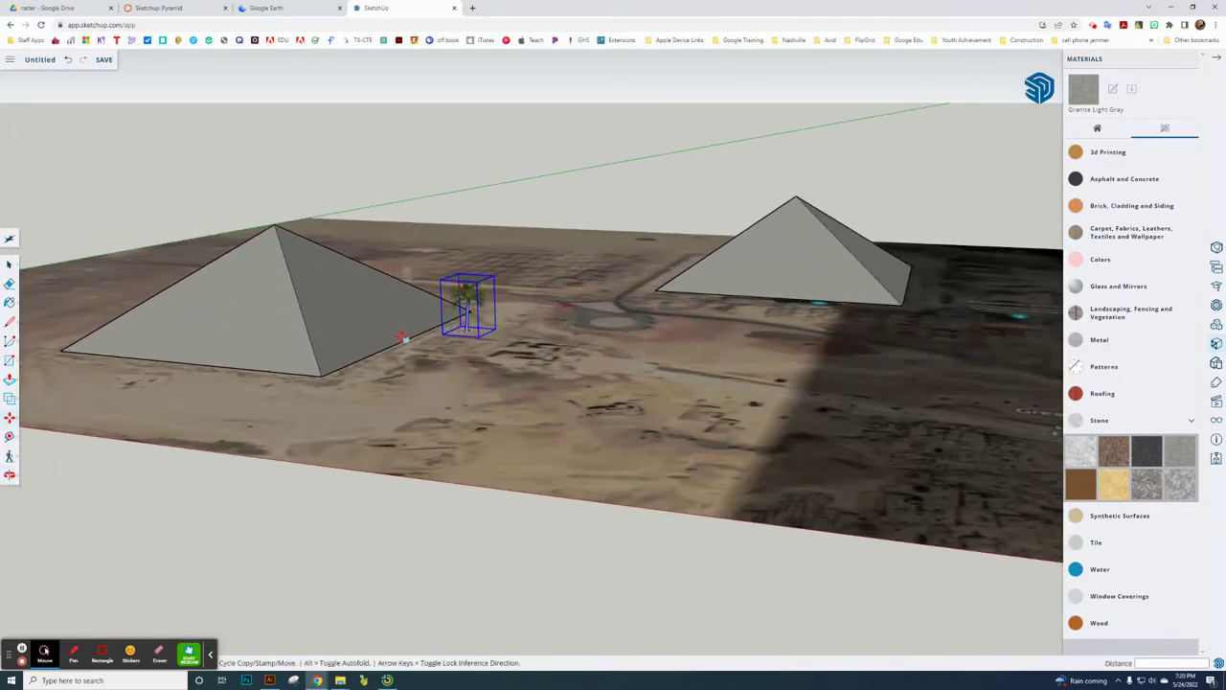
scroll(401, 336, "up", 3)
scroll(401, 331, "up", 3)
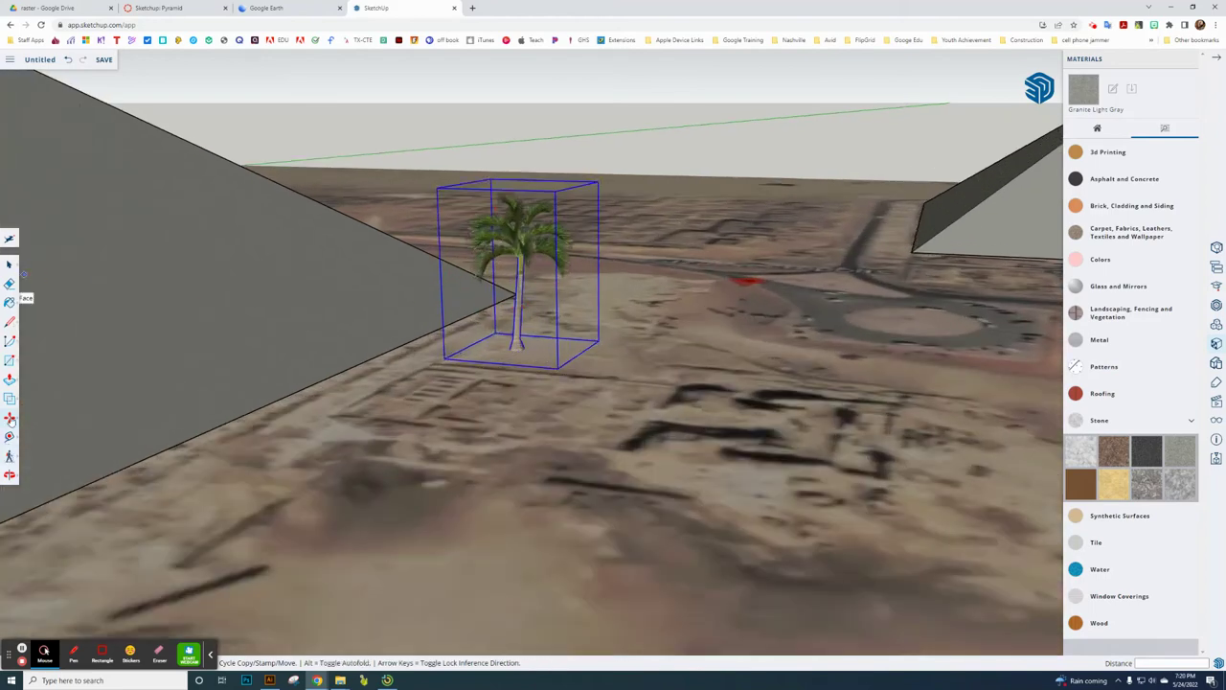
mouse_move(10, 418)
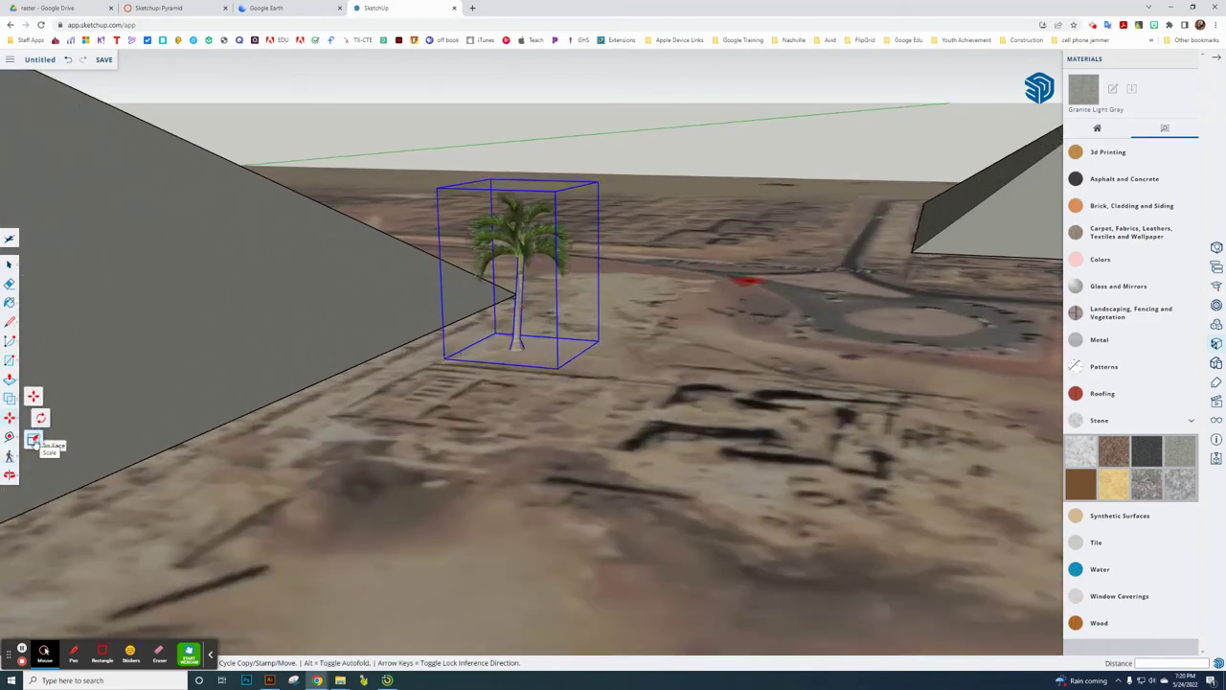
left_click(32, 440)
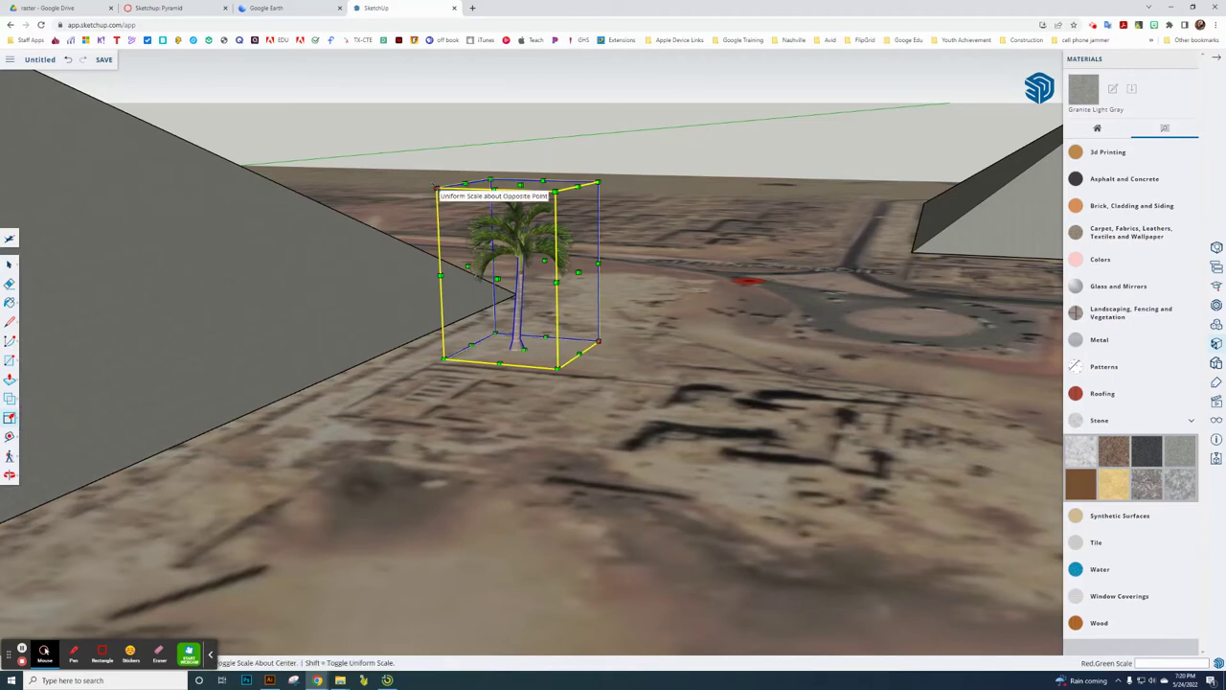
left_click_drag(436, 187, 528, 329)
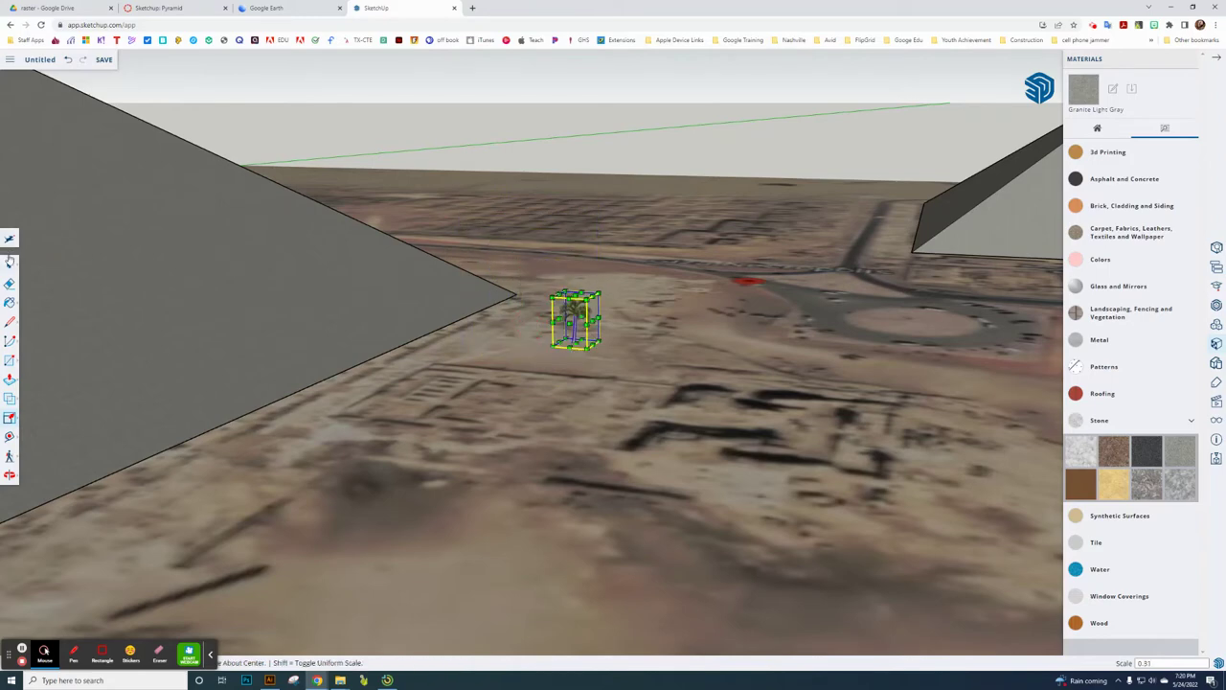
left_click(10, 265)
left_click(384, 103)
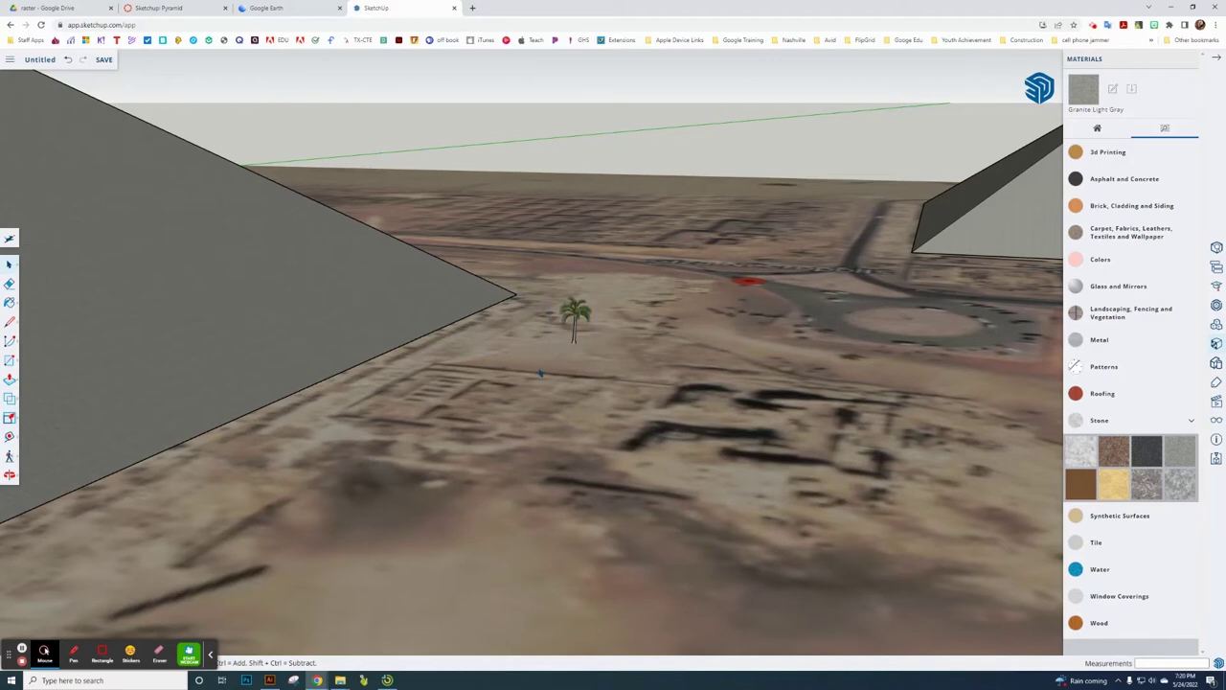
left_click(577, 321)
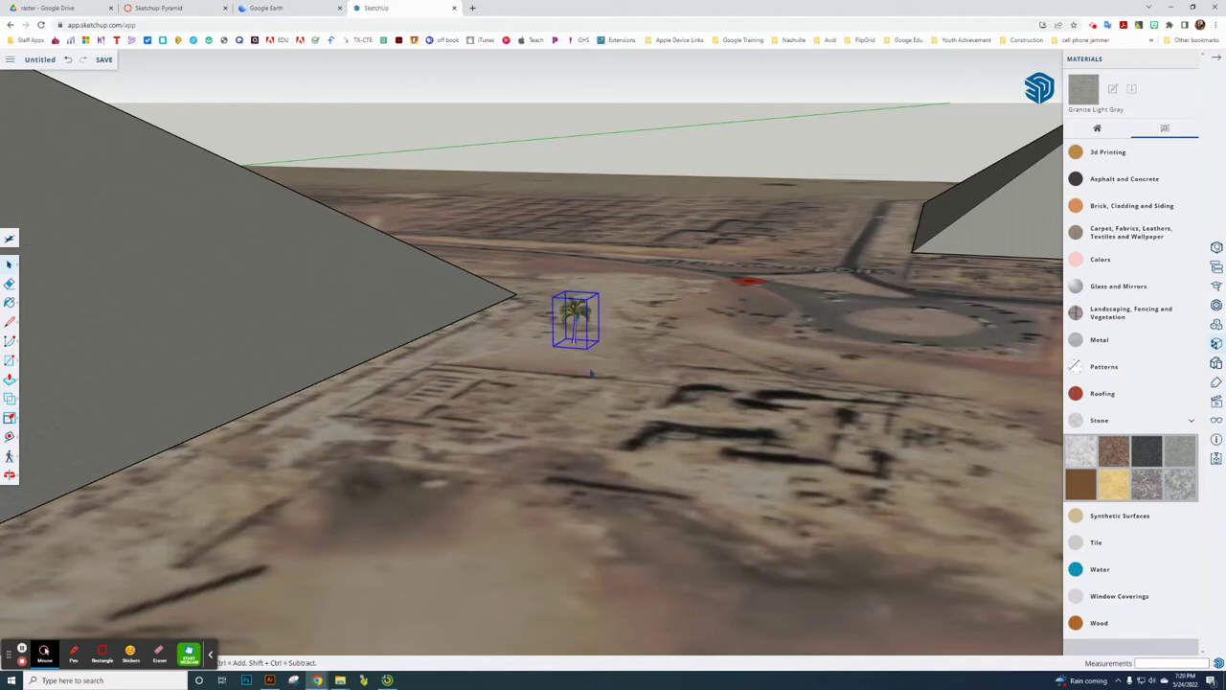
left_click(516, 102)
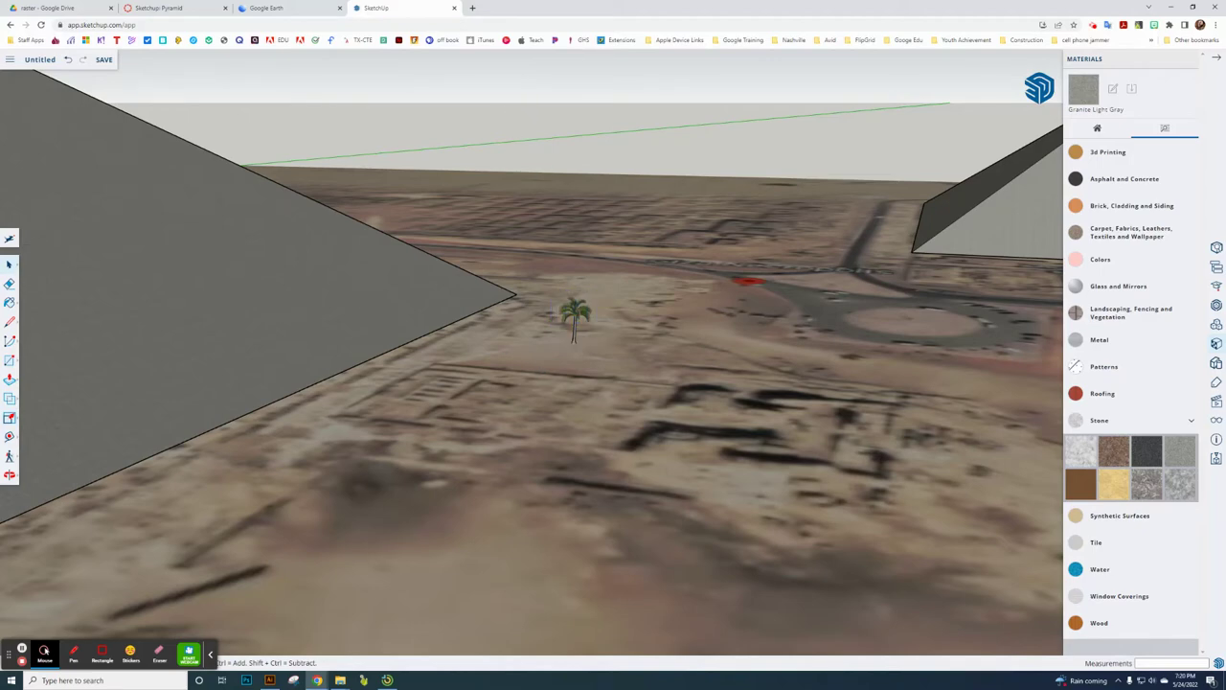
Copy the scaled palm tree and paste the duplicate beside the original, next to the pyramid's corner.
left_click(573, 313)
right_click(576, 320)
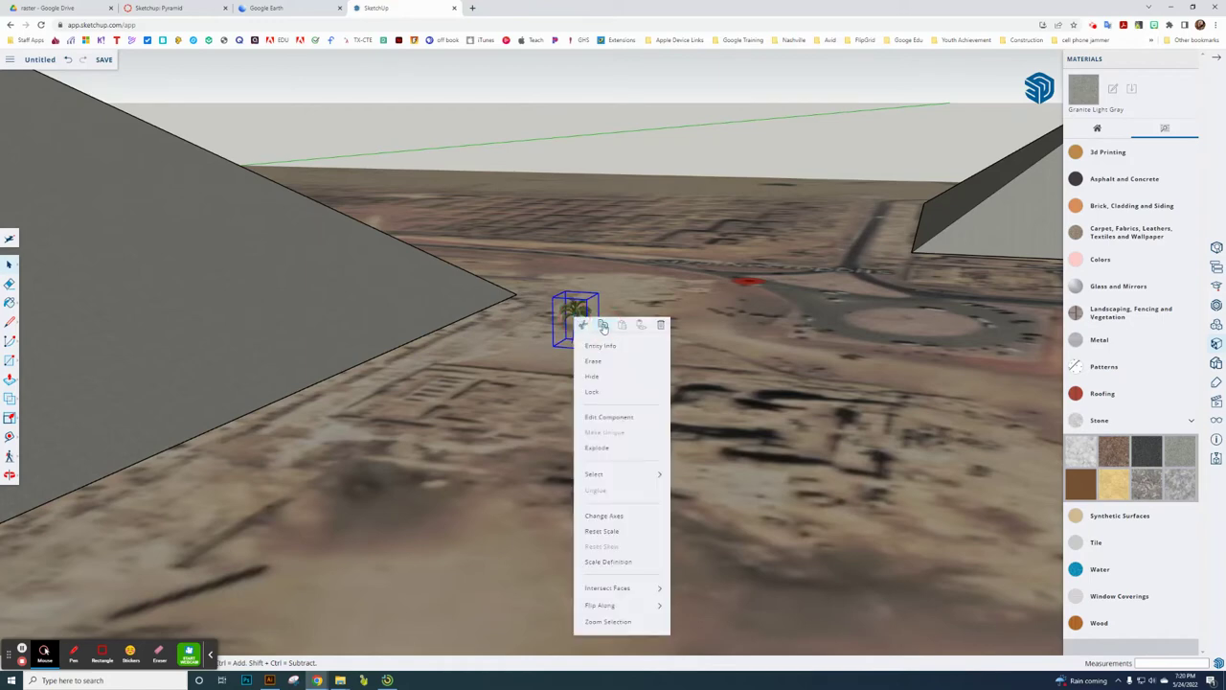
right_click(724, 363)
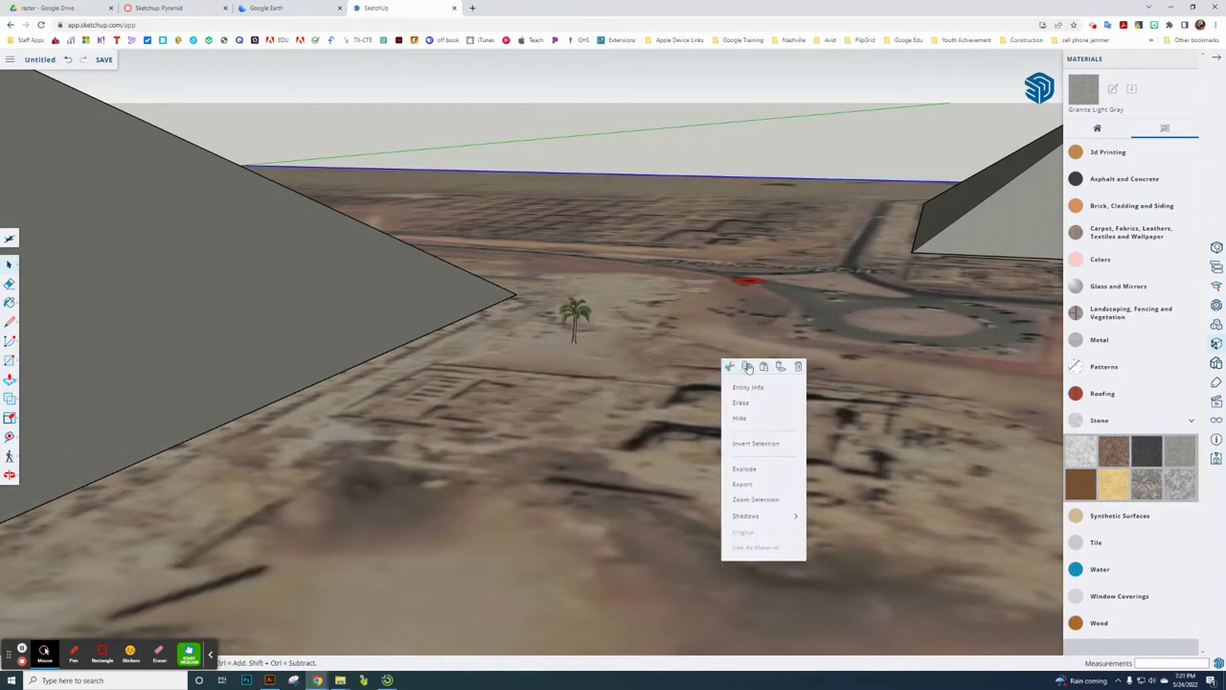
left_click(766, 368)
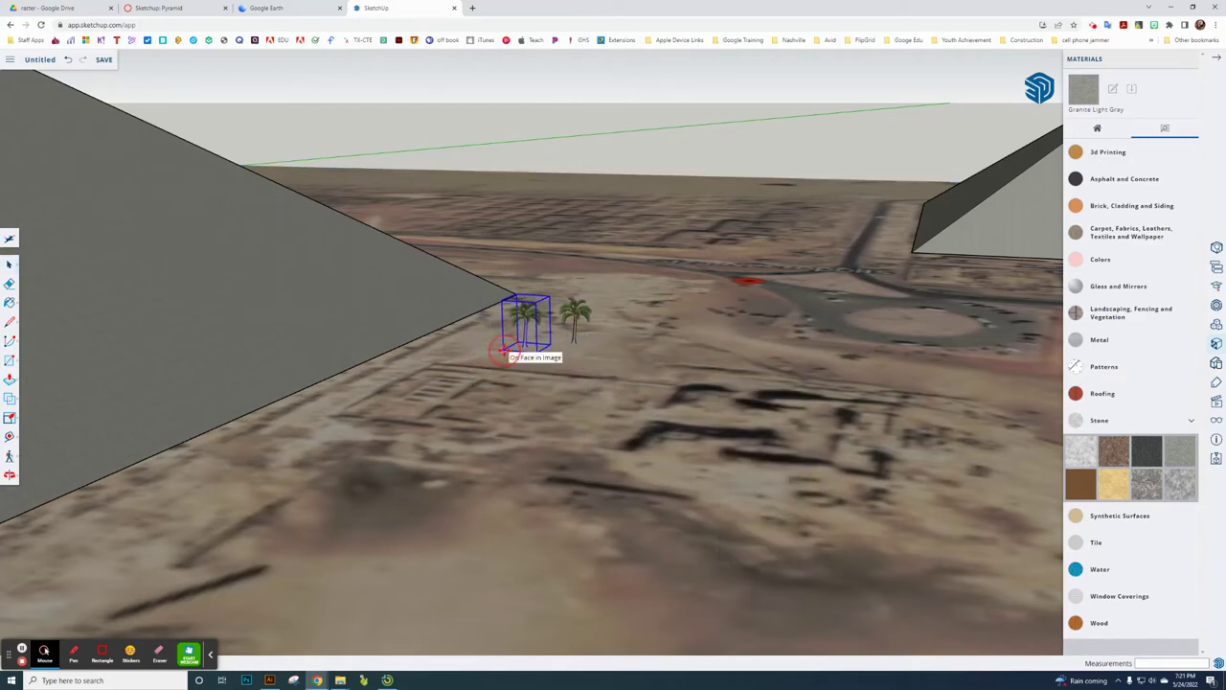
left_click(503, 351)
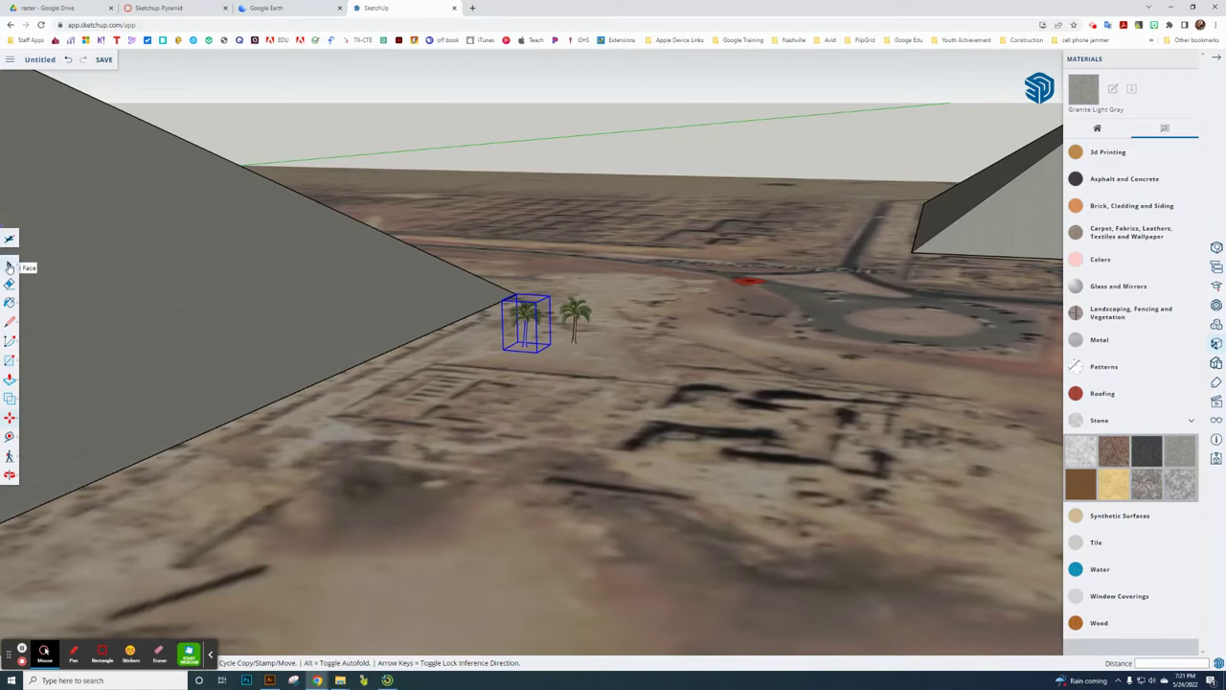
key("space")
left_click(402, 90)
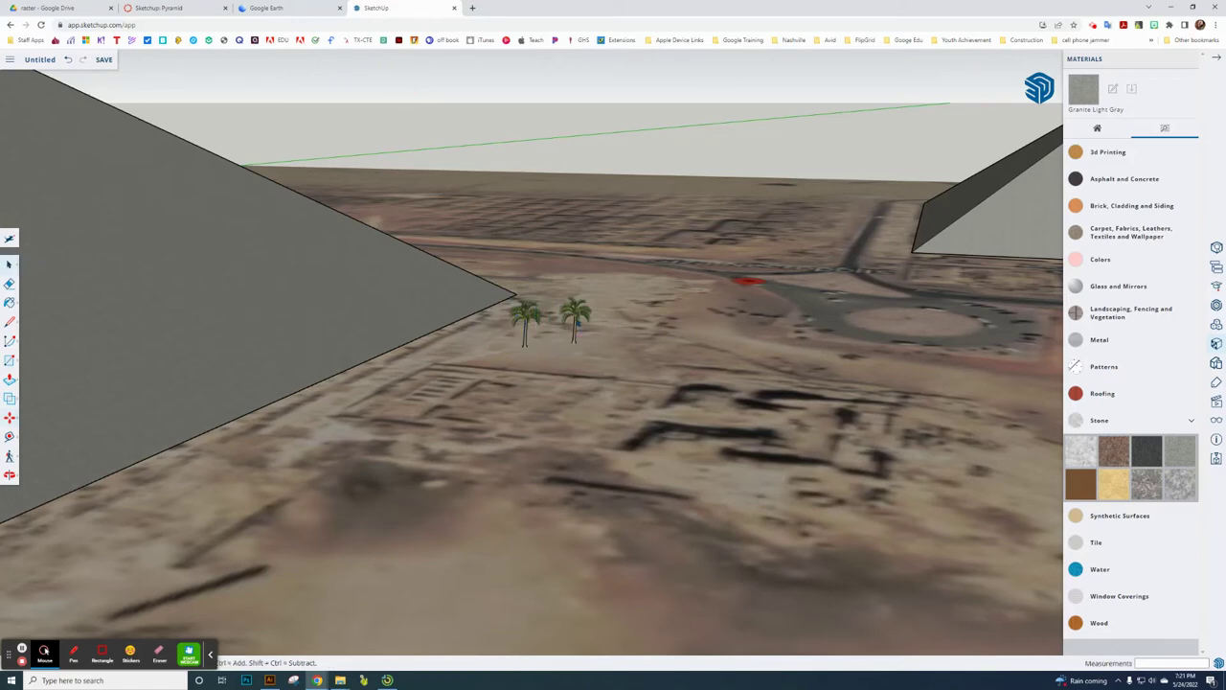
Place two more copies of the palm tree along the base edge of the nearer pyramid.
left_click(577, 323)
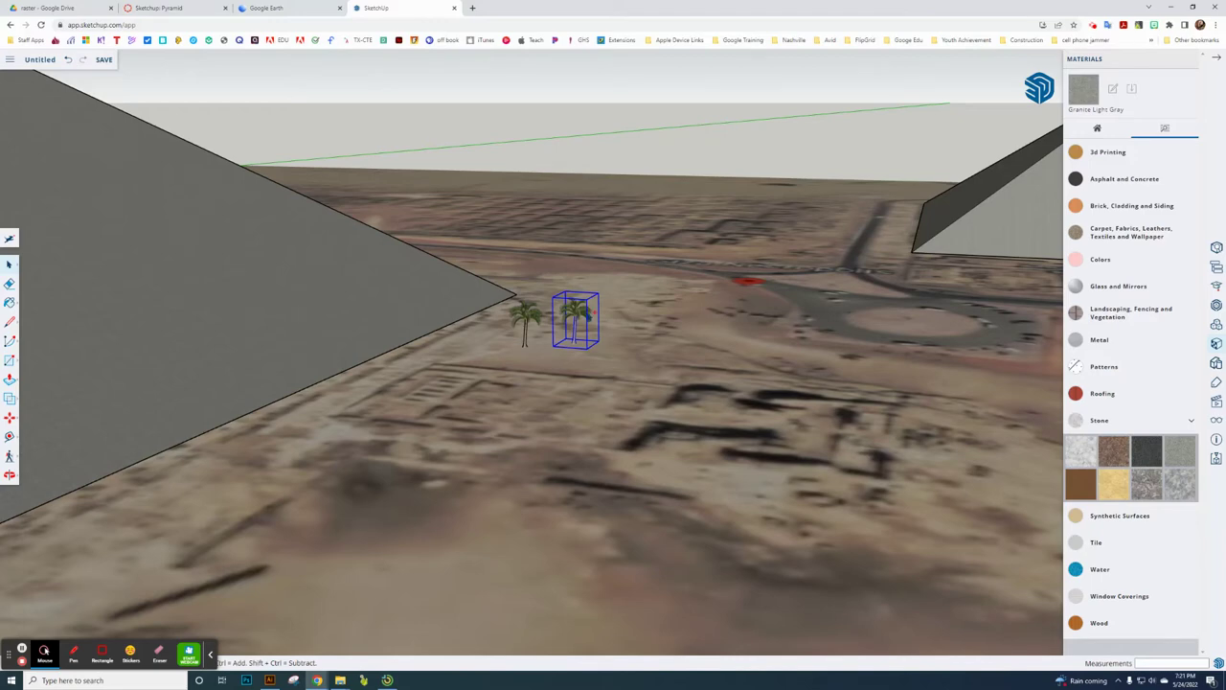
key("m")
left_click(585, 312, "ctrl")
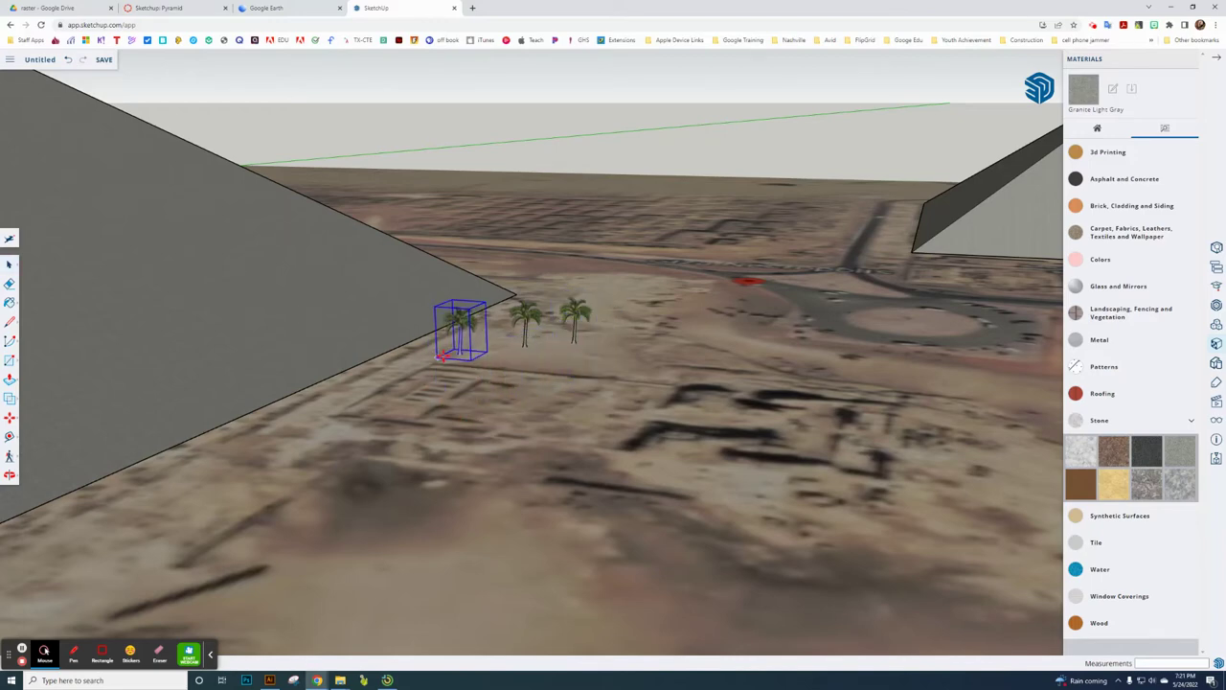
left_click(455, 373)
left_click(429, 431)
scroll(469, 371, "down", 2)
scroll(475, 383, "up", 3)
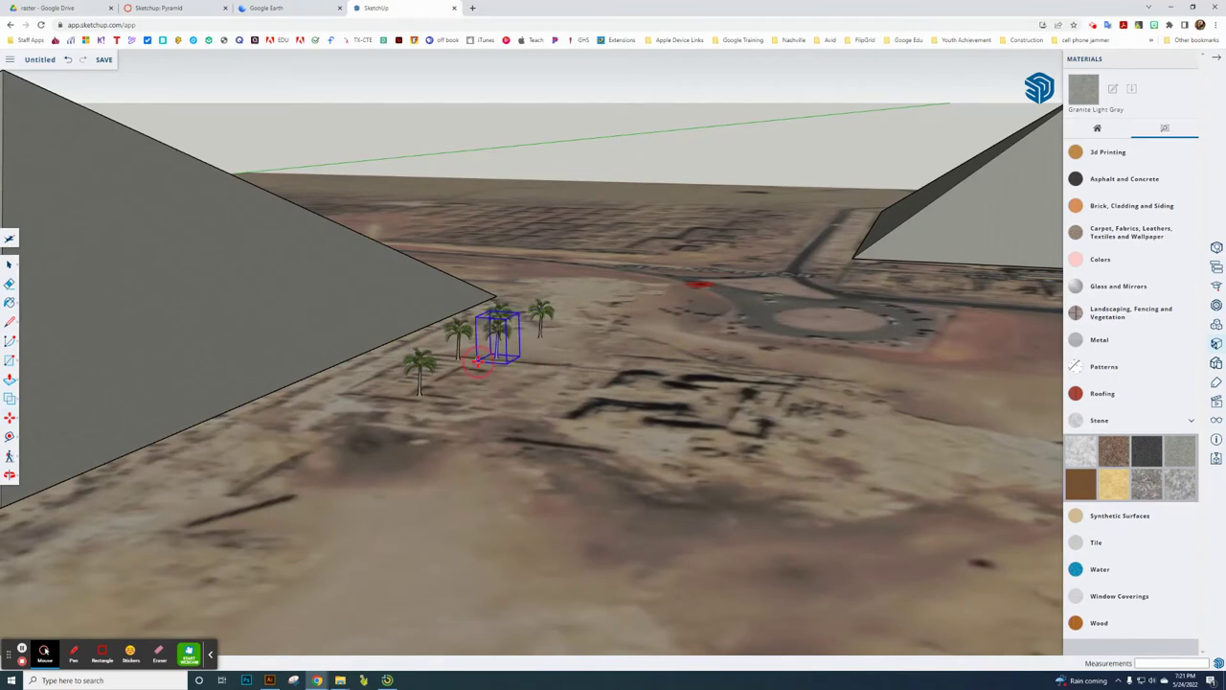
Add four further palm tree copies on the ground in front of the existing trees to form a cluster.
left_click(491, 380)
left_click(464, 416)
left_click(464, 415)
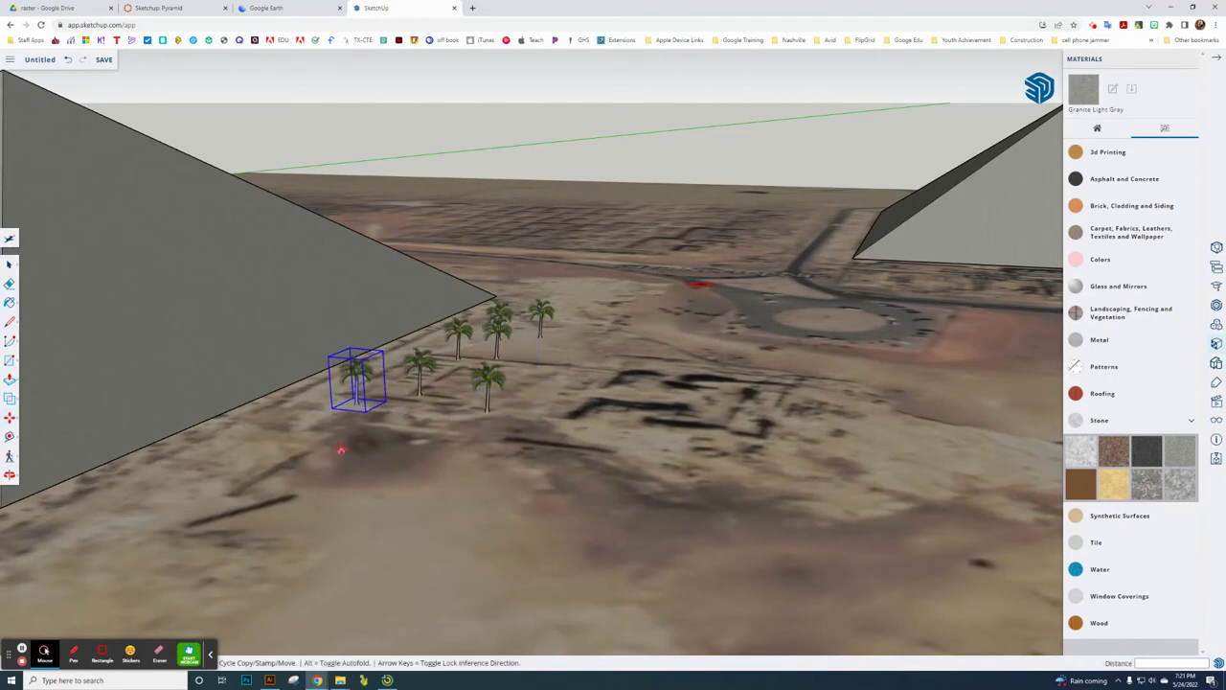
left_click(337, 422)
left_click(337, 422)
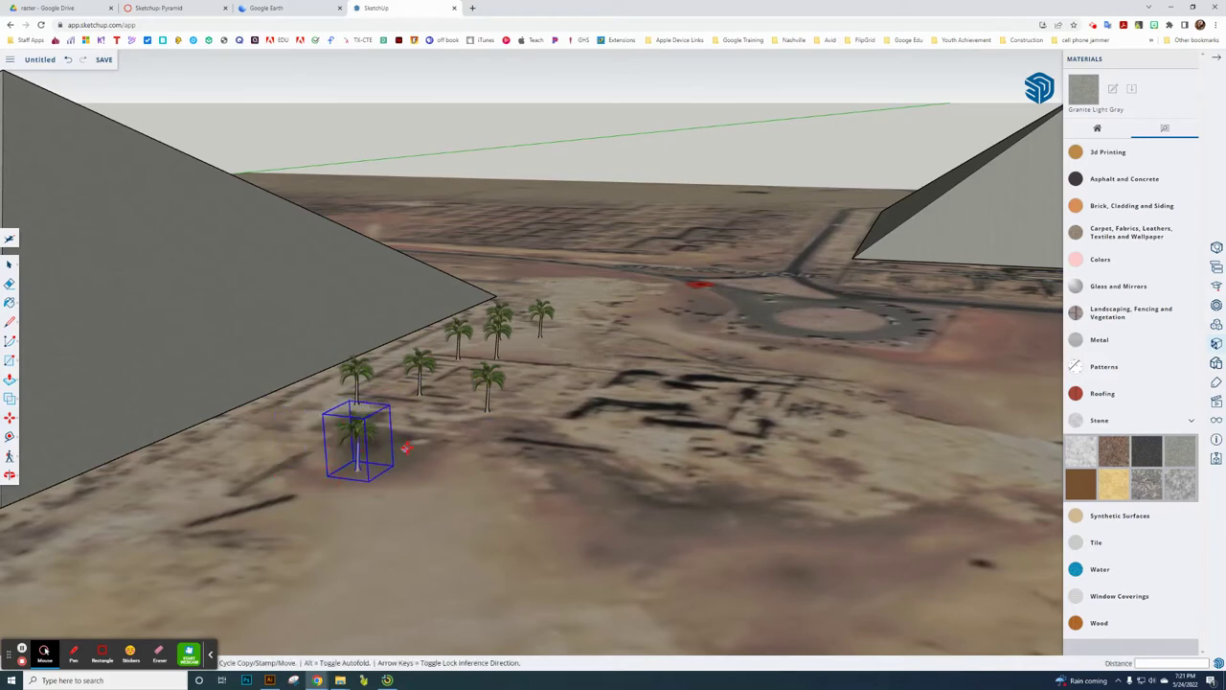
left_click(439, 465)
left_click(439, 465)
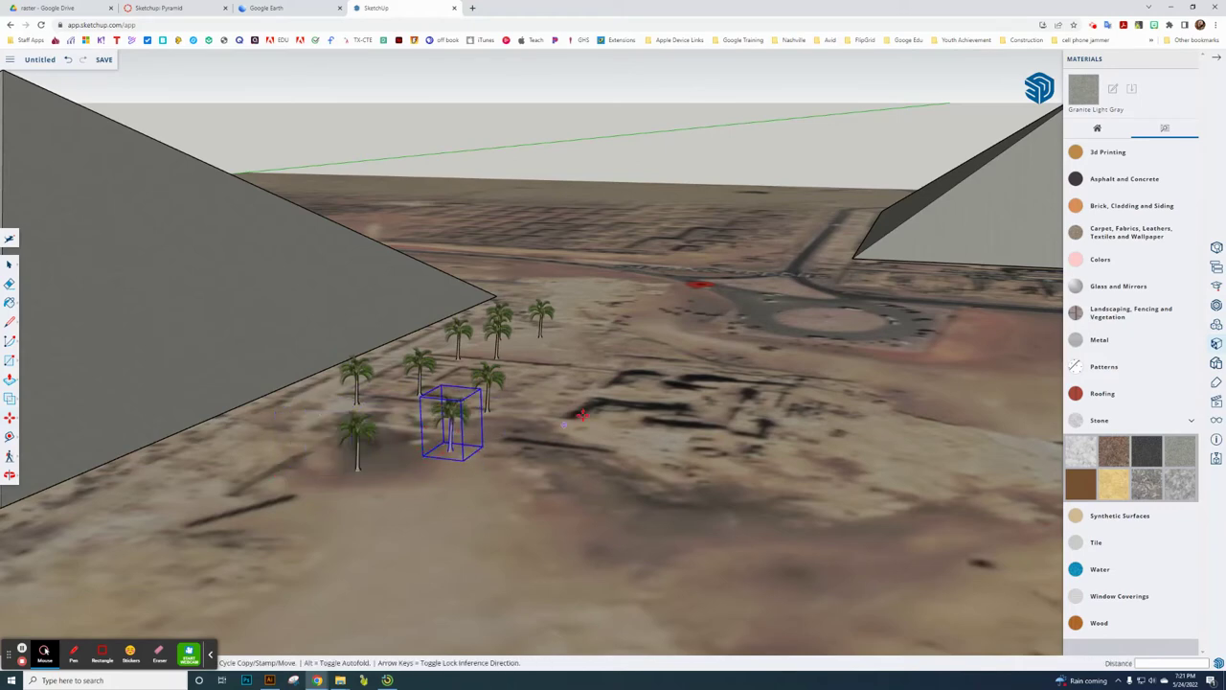
Check the Sketchup: Pyramid assignment page for the 3D Warehouse requirement and return to the SketchUp model.
left_click(158, 10)
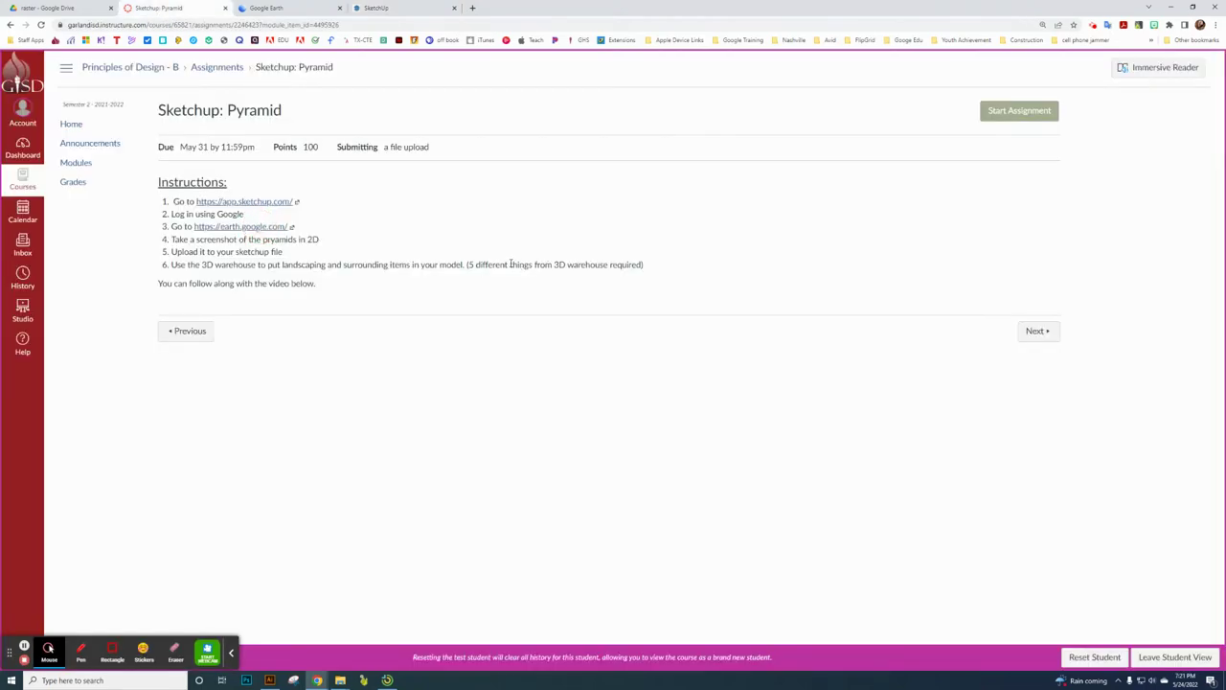
left_click(403, 9)
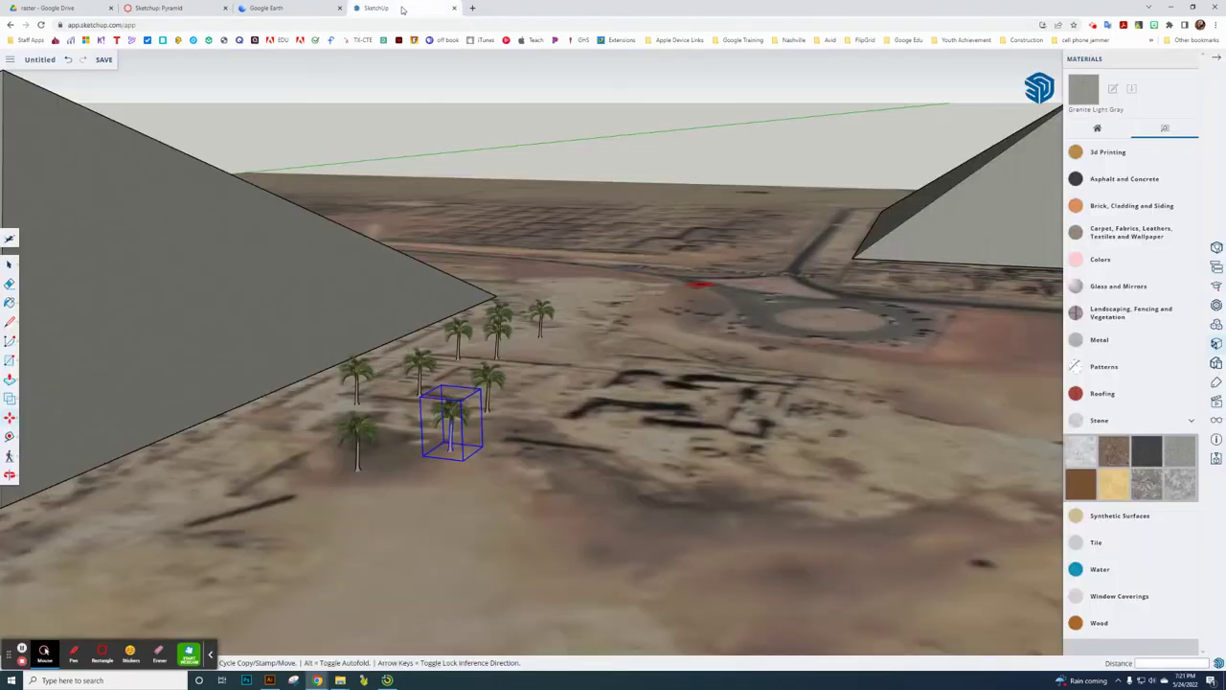
Open the 3D Warehouse and filter it to models in the People category.
left_click(1169, 125)
left_click(1216, 324)
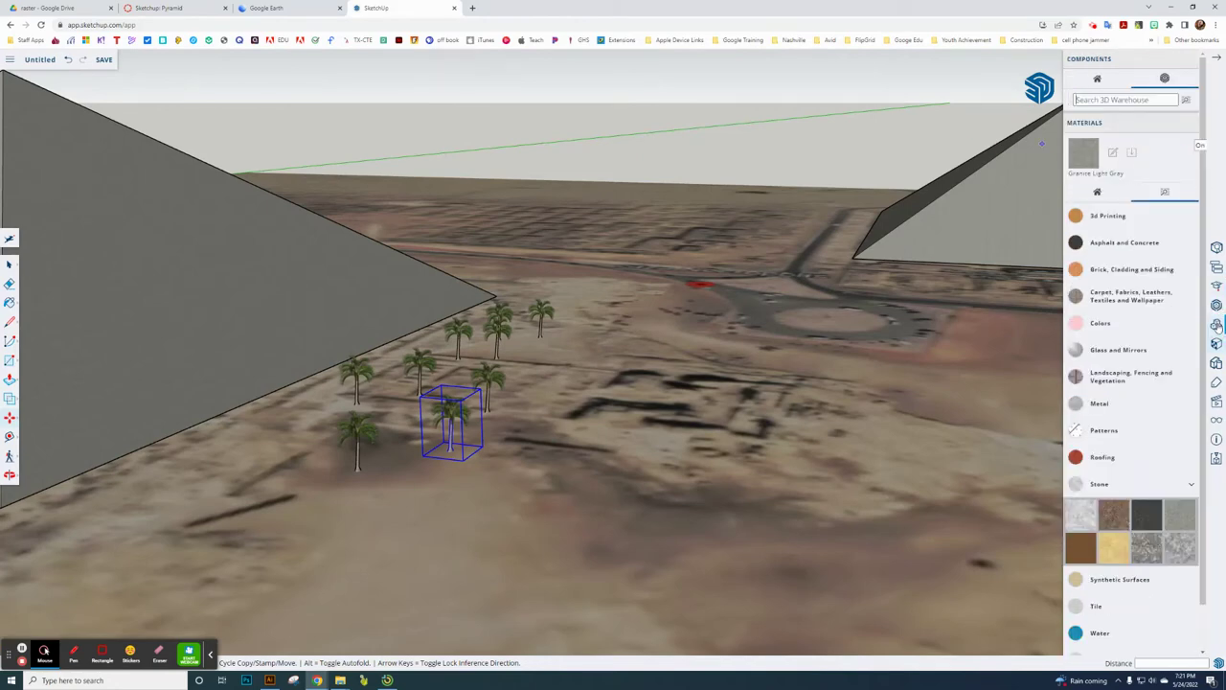
left_click(1185, 101)
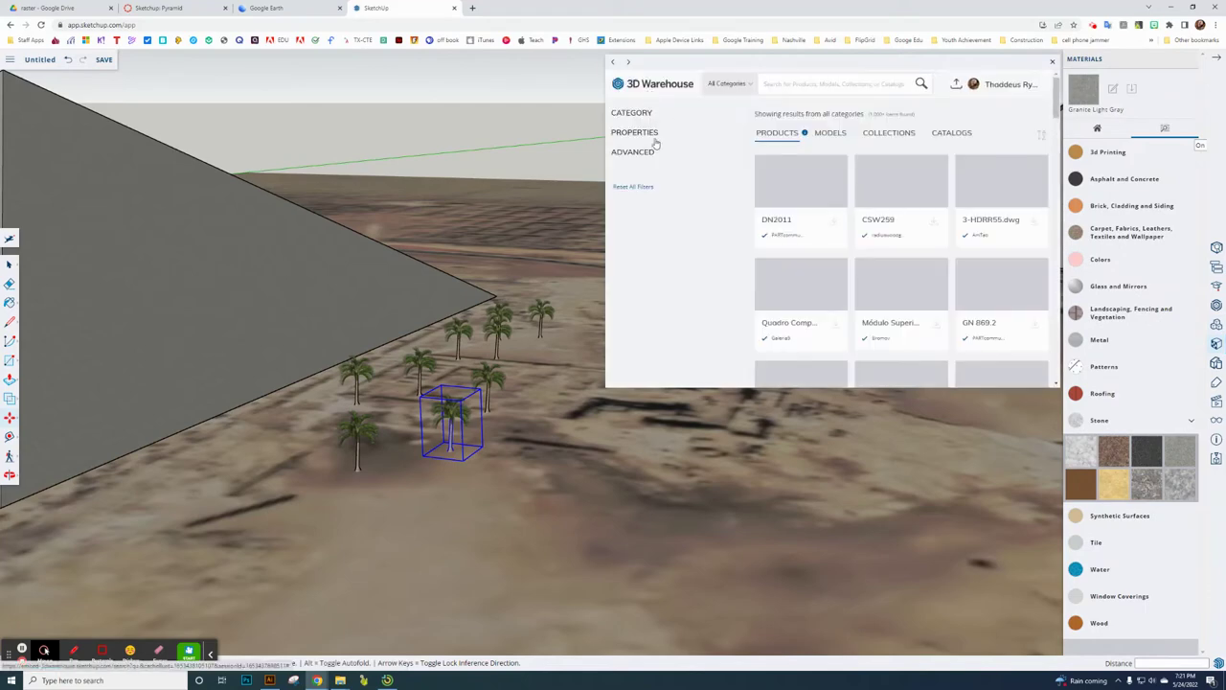
left_click(642, 145)
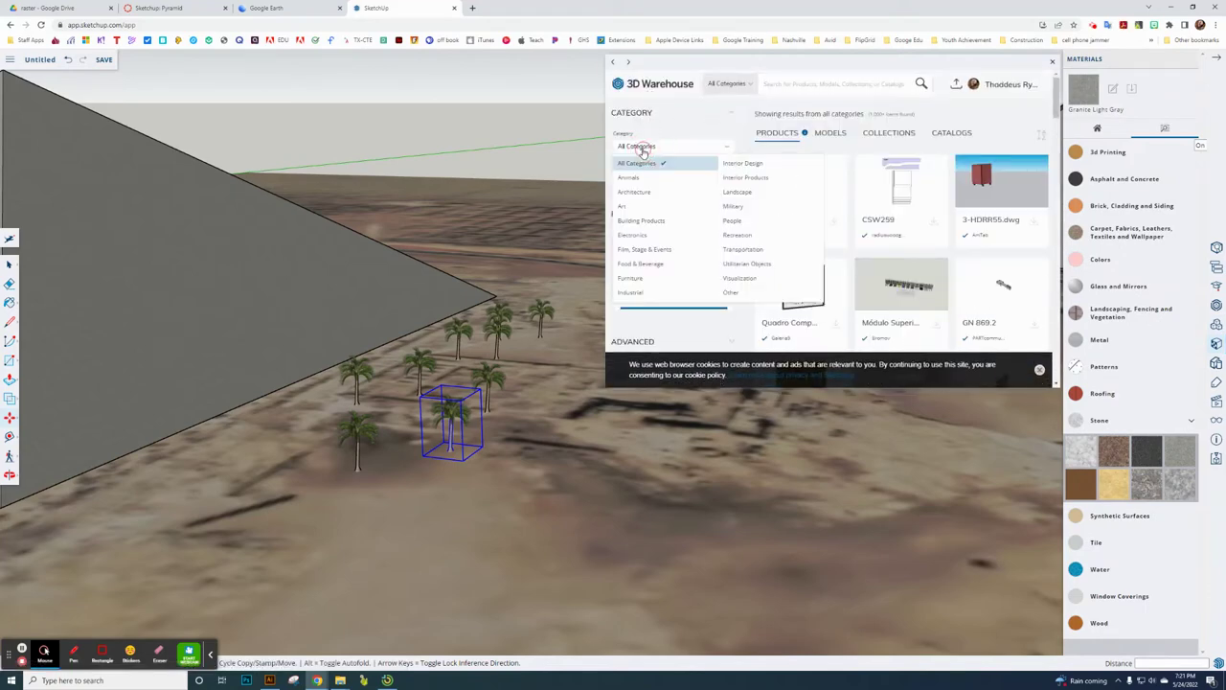
left_click(734, 220)
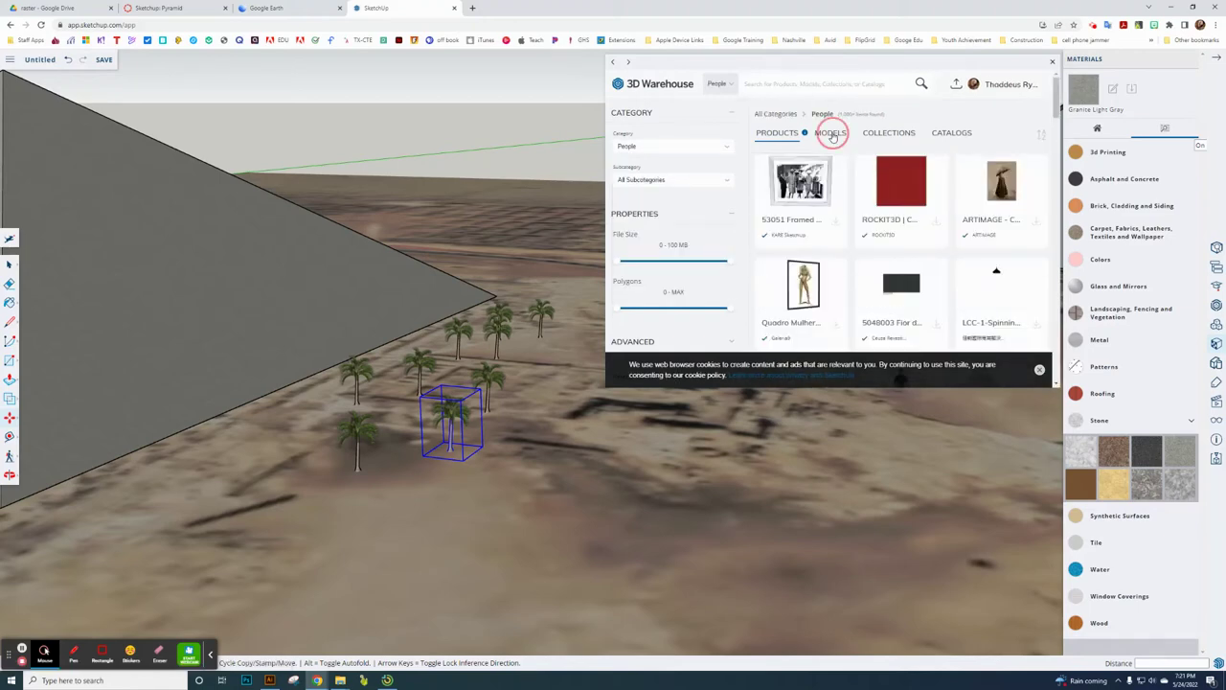
left_click(830, 133)
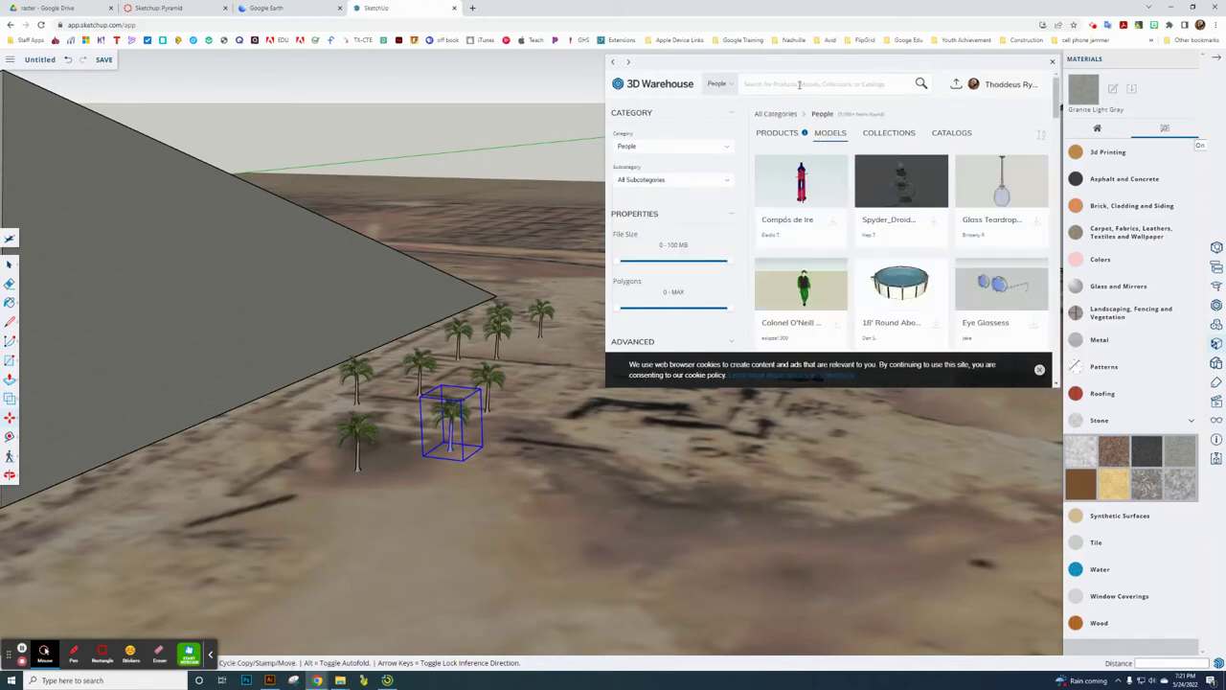
Import the flat standing figure in the purple top and place it on the ground between the palm trees and the roundabout.
scroll(791, 223, "down", 1)
scroll(791, 223, "down", 3)
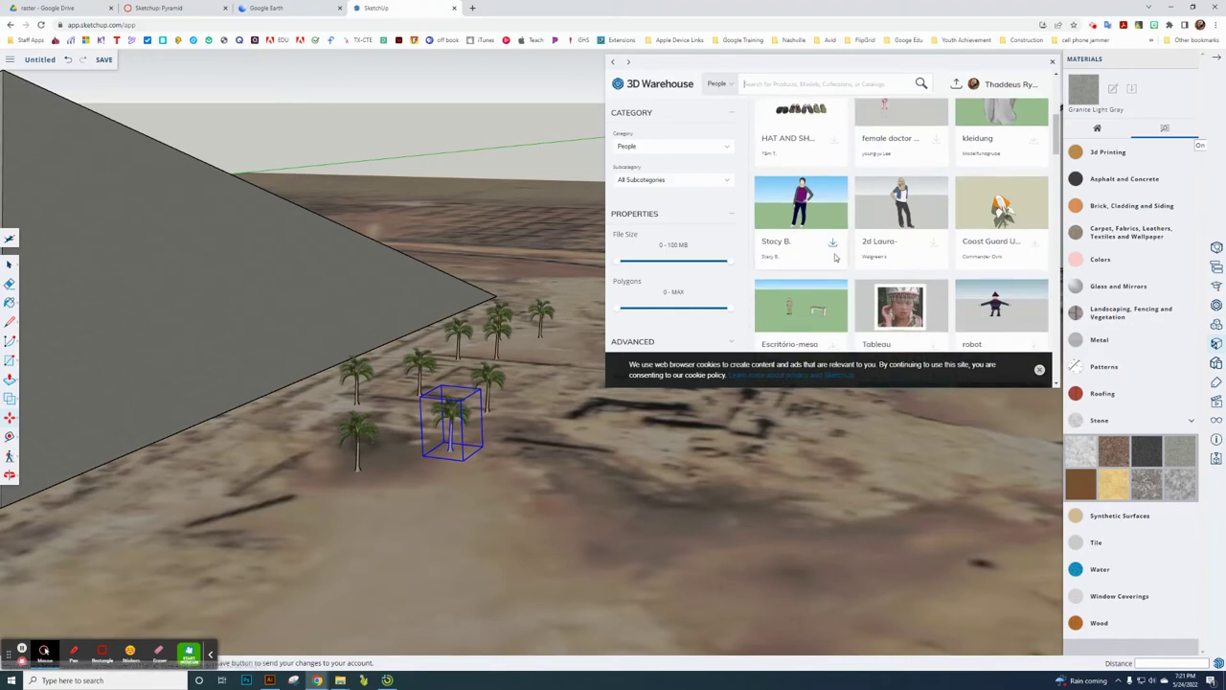
scroll(810, 256, "down", 2)
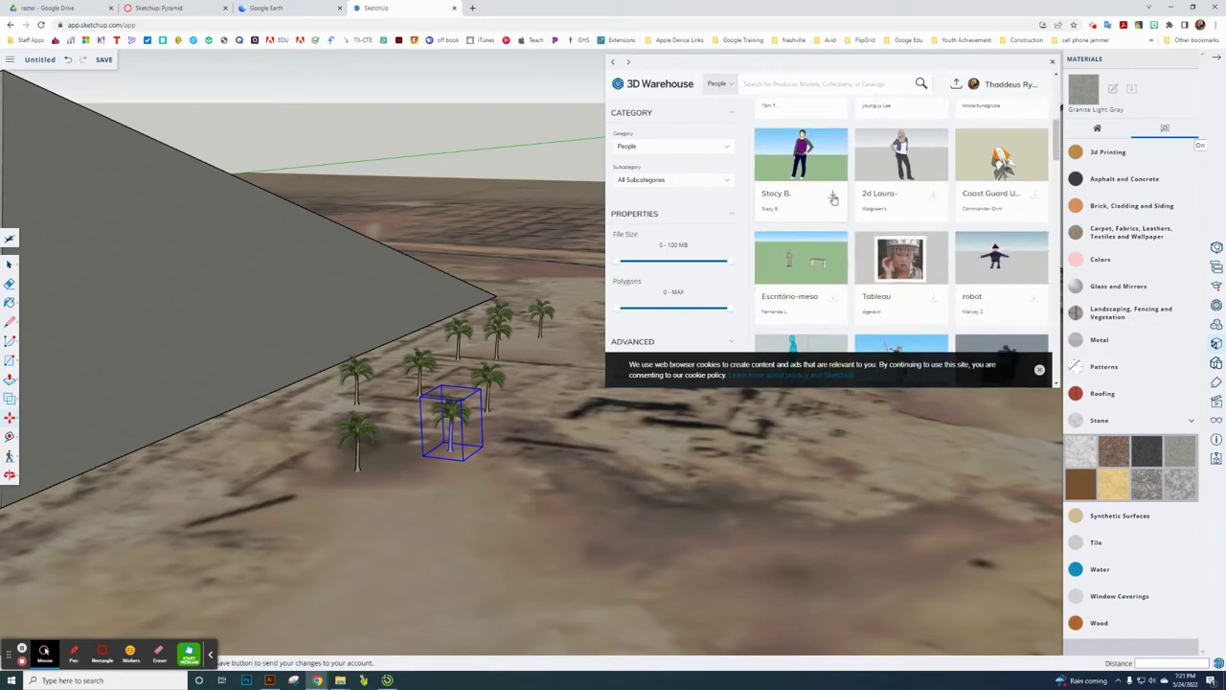
left_click(833, 198)
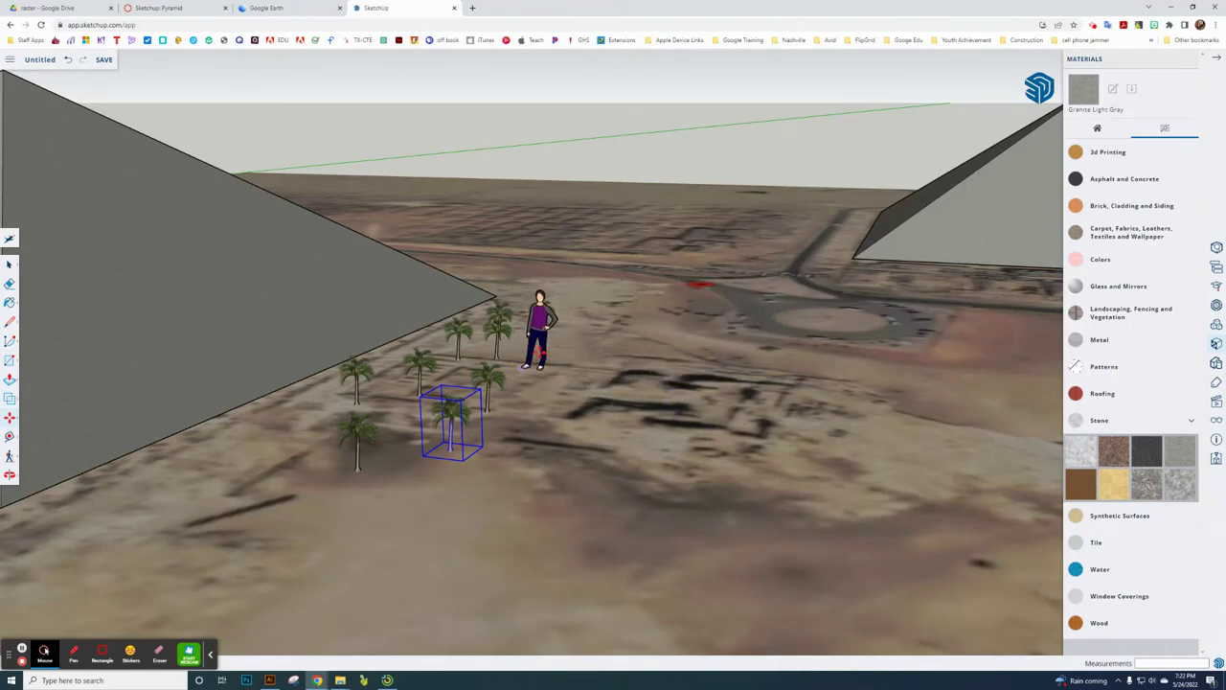
left_click(607, 354)
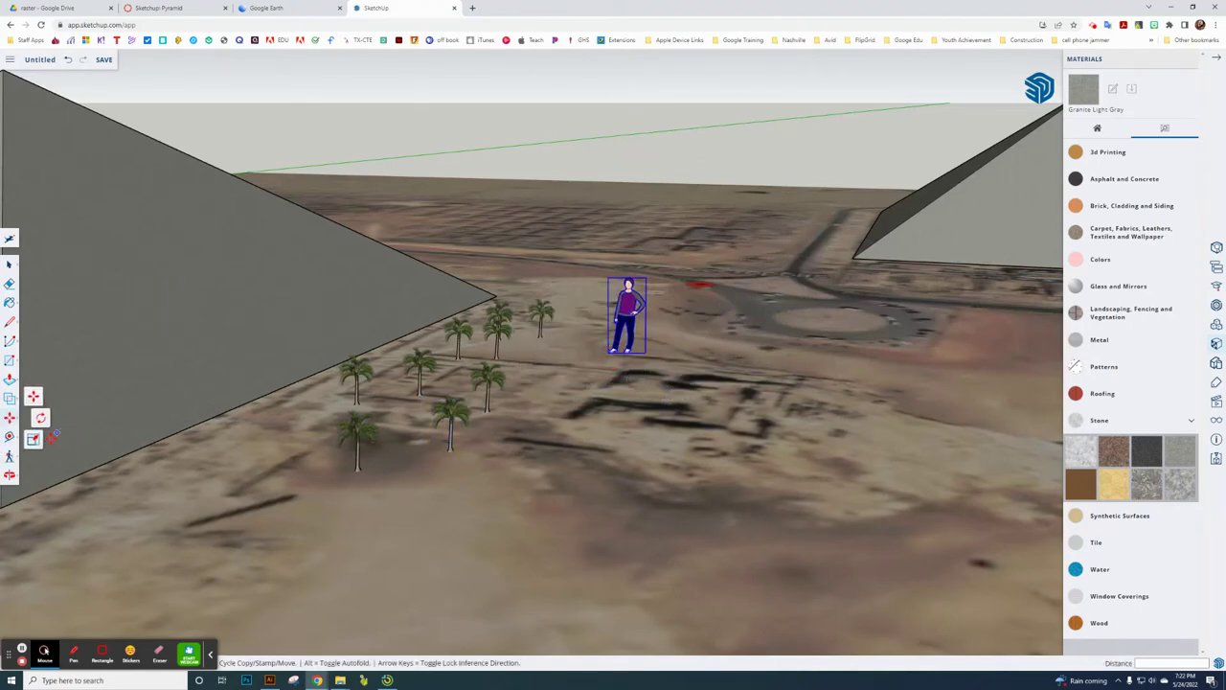
Try to scale the standing figure down in height only from its upper middle grip, and undo the change.
left_click(10, 417)
scroll(627, 290, "up", 6)
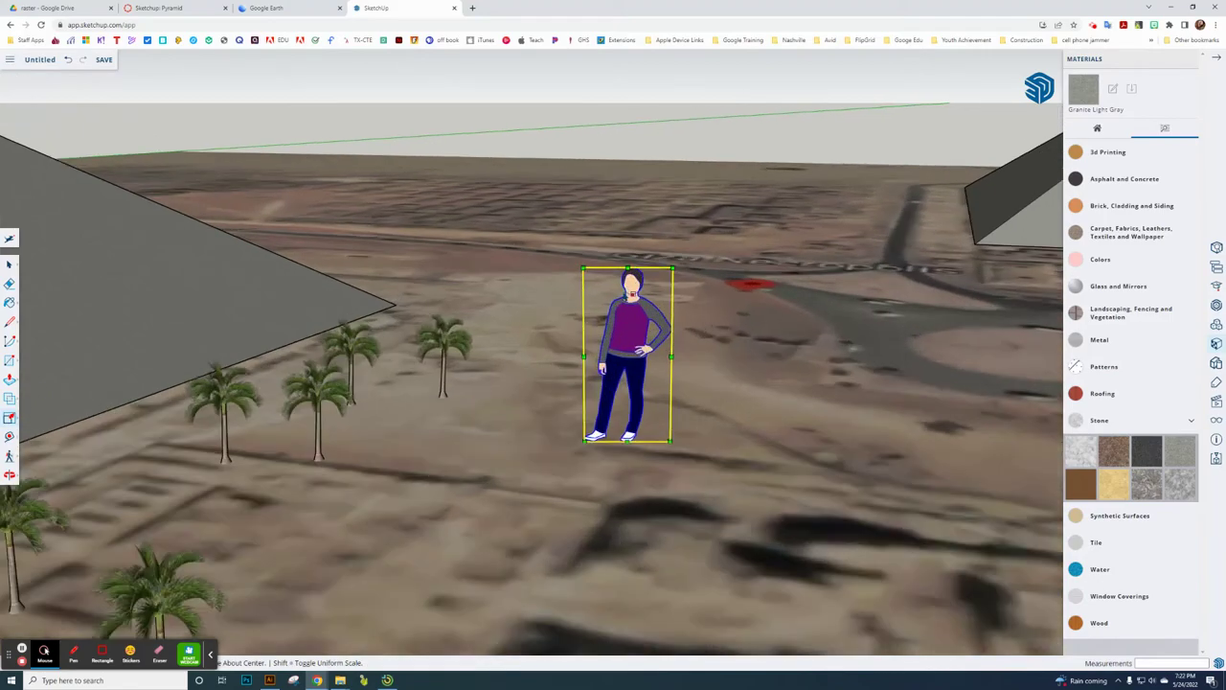
scroll(628, 289, "down", 3)
middle_click_drag(627, 289, 587, 315)
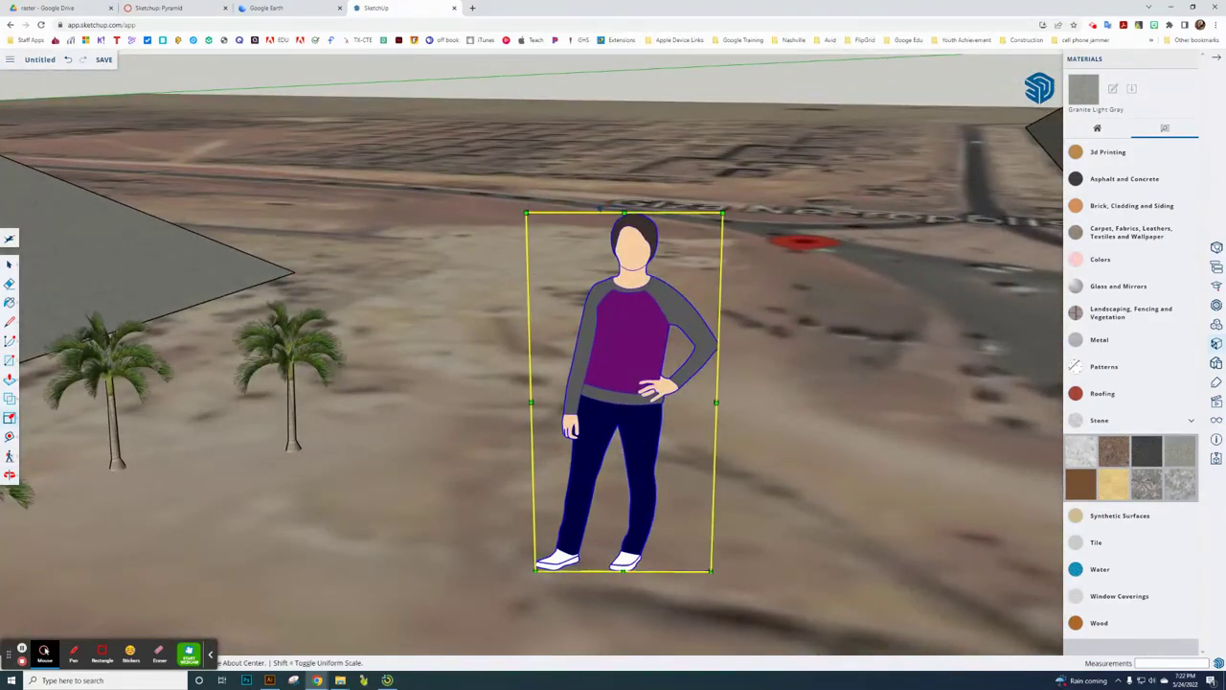
left_click(623, 213)
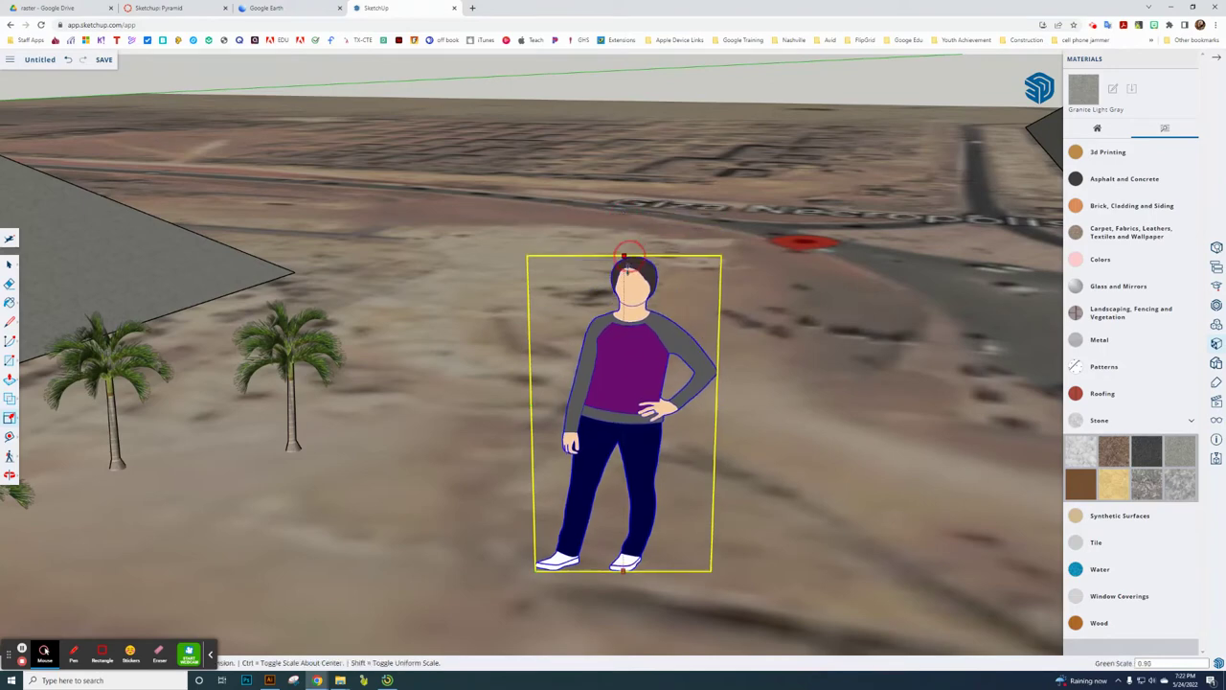
left_click(606, 418)
left_click(68, 60)
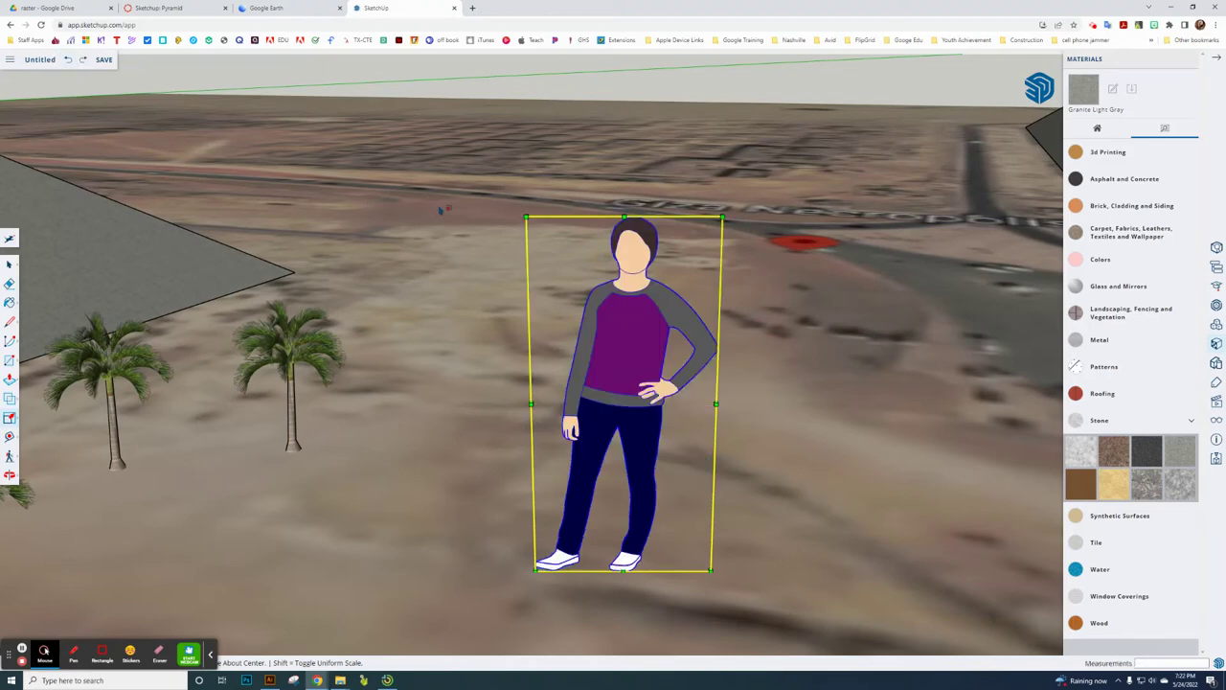
Try to scale the standing figure down uniformly to 0.25 and move it across the ground, and undo the changes.
left_click_drag(525, 217, 643, 489)
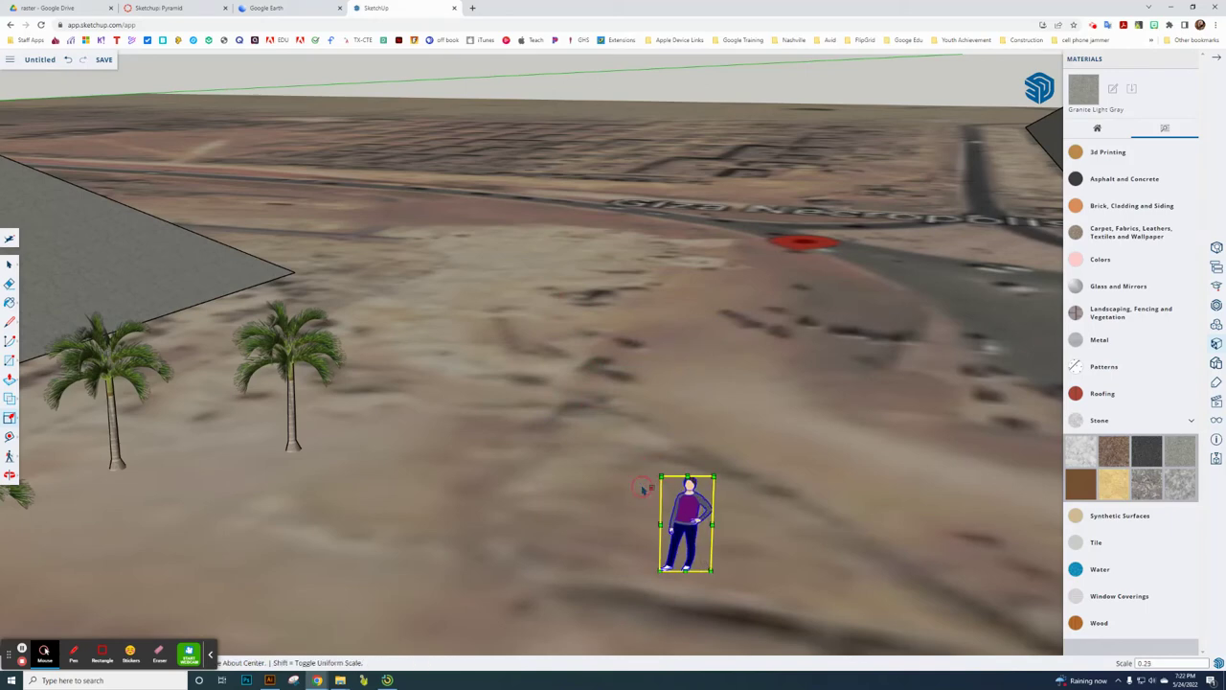
left_click(10, 262)
left_click(600, 465)
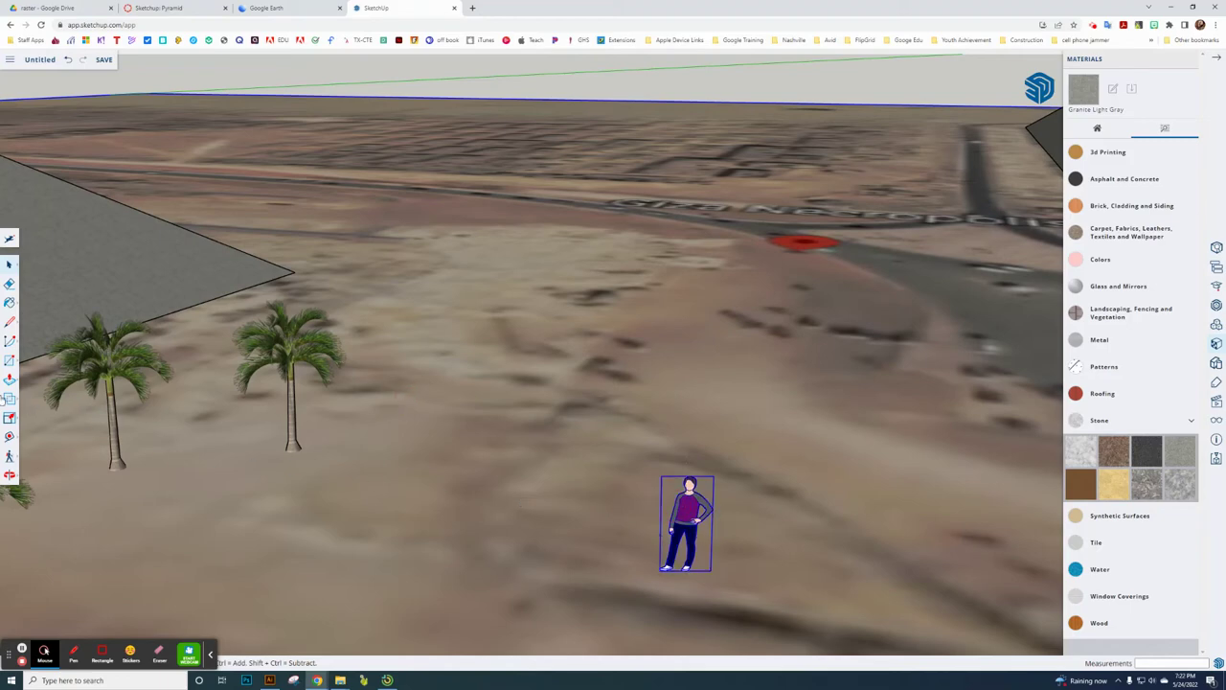
left_click(9, 418)
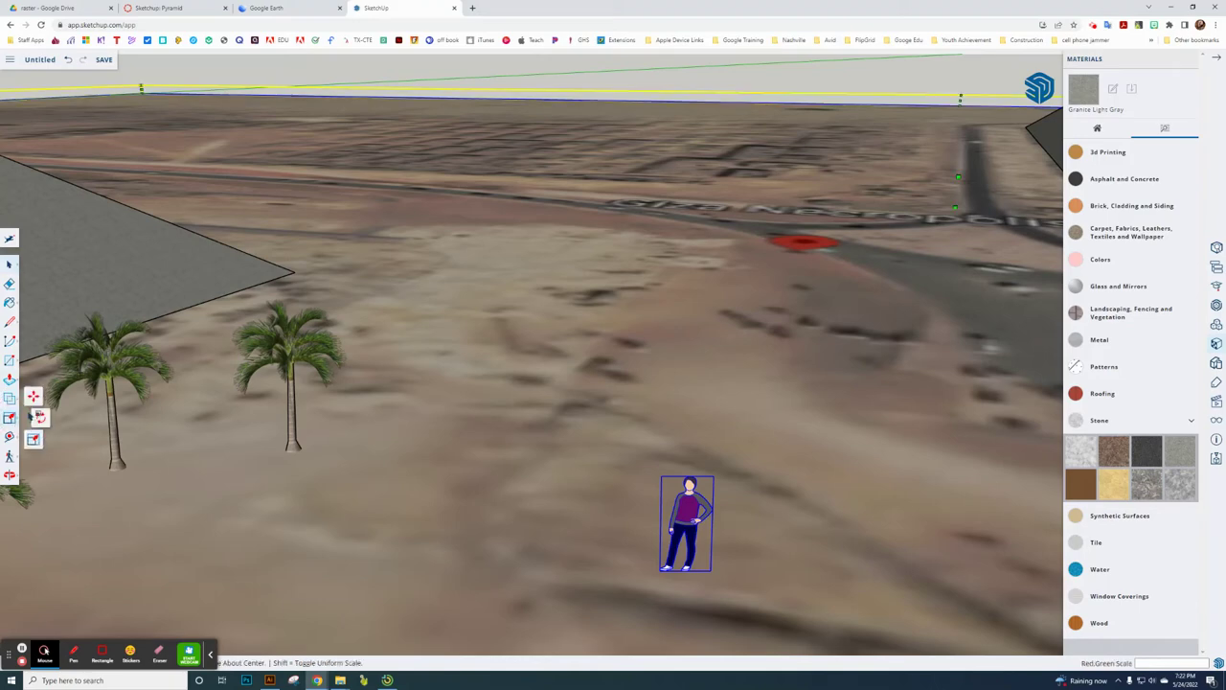
left_click(34, 400)
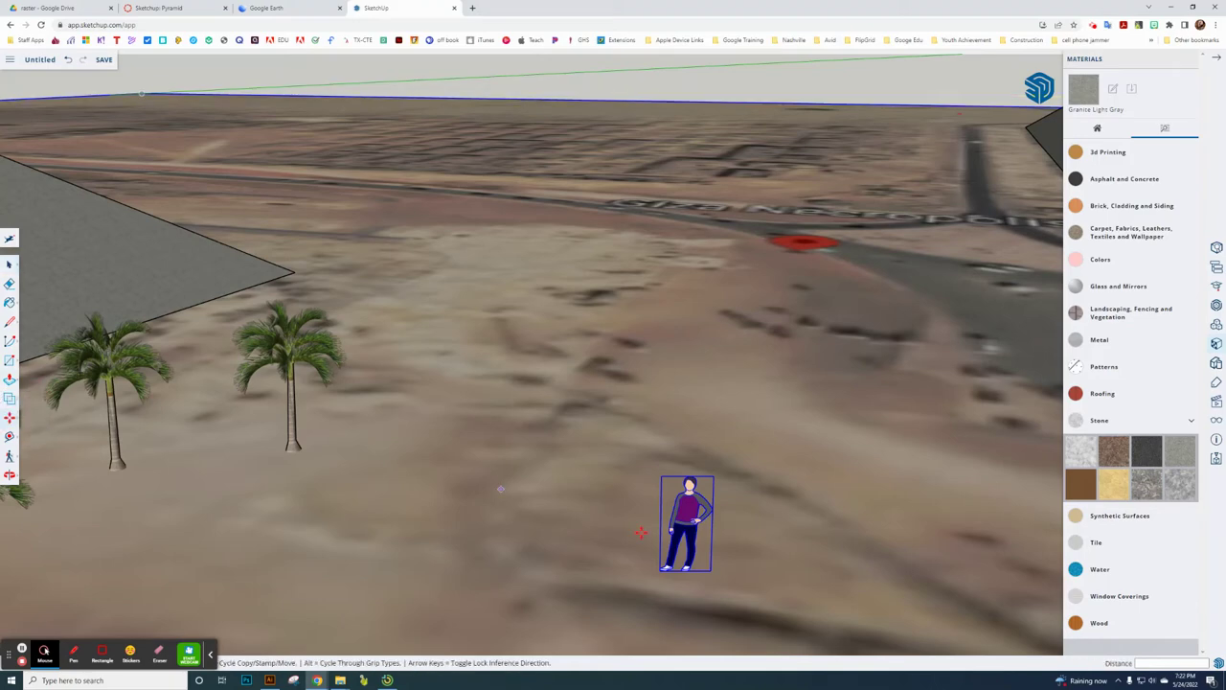
left_click(691, 523)
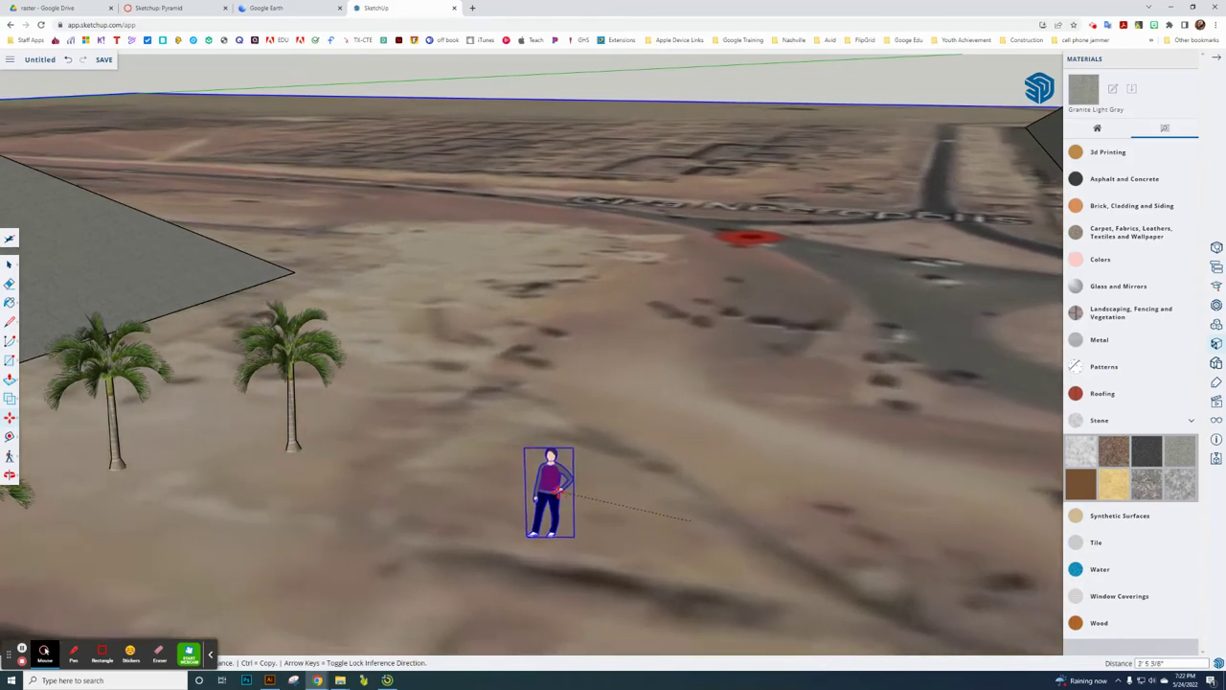
scroll(690, 522, "up", 5)
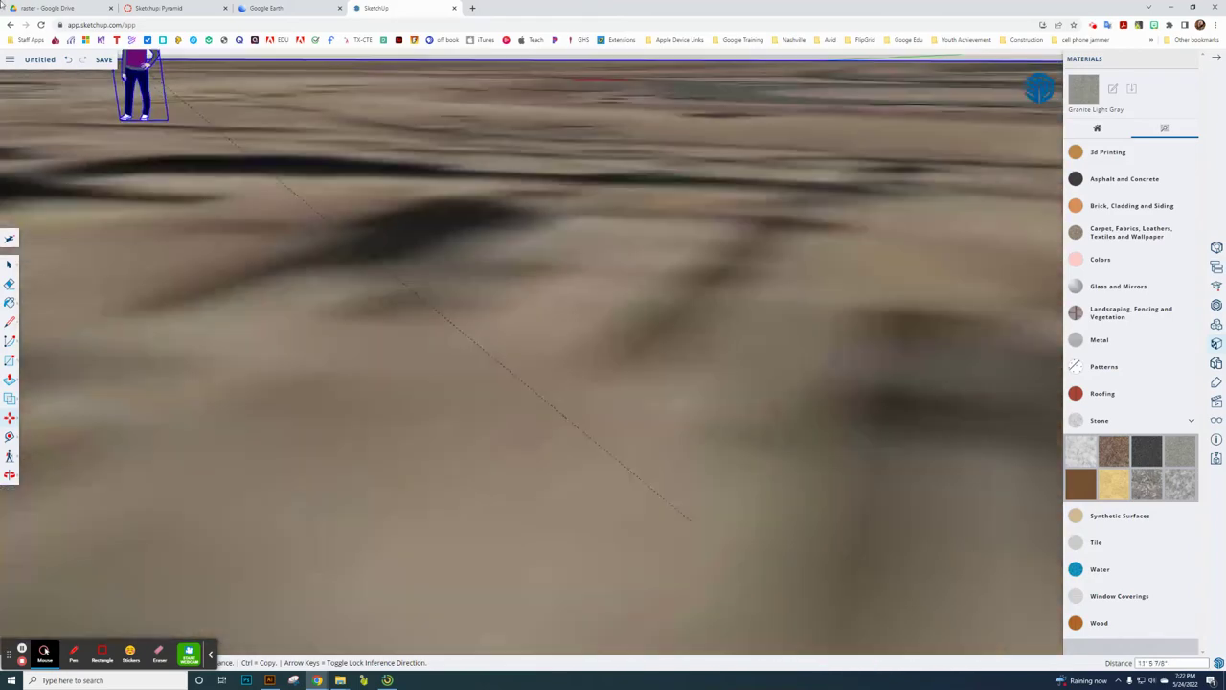
left_click(69, 60)
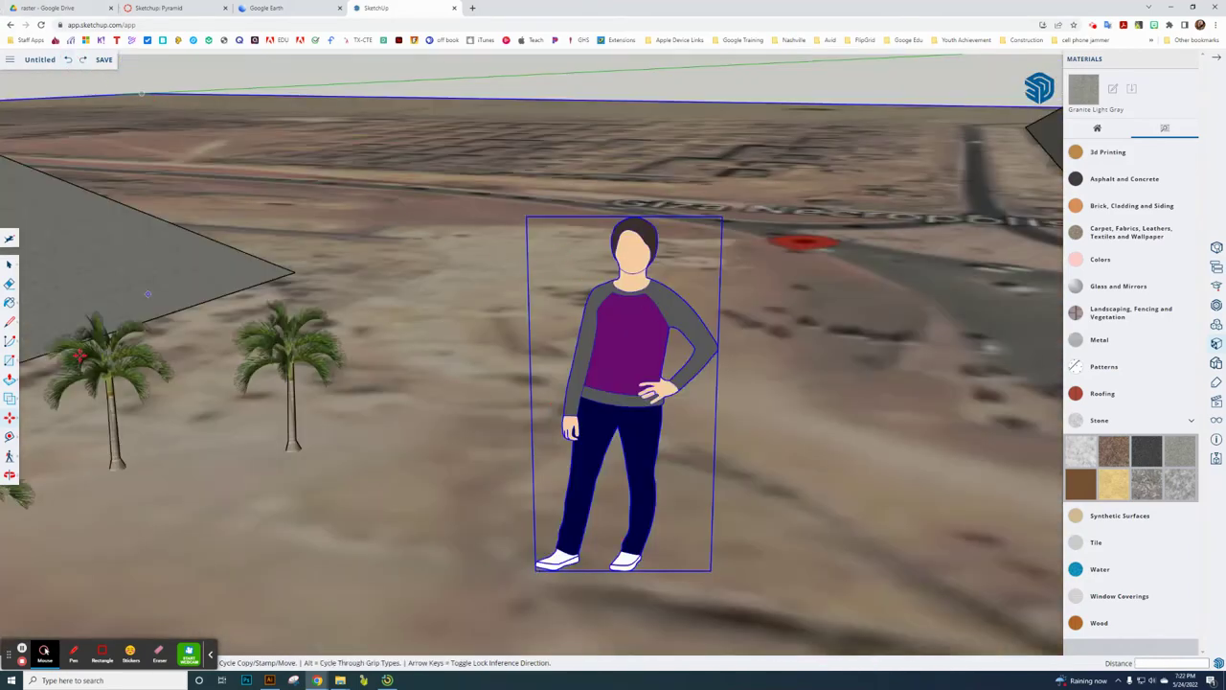
Select only the standing figure and scale it down uniformly from an upper corner grip until it is shorter than the palm trees.
left_click(10, 417)
left_click(34, 440)
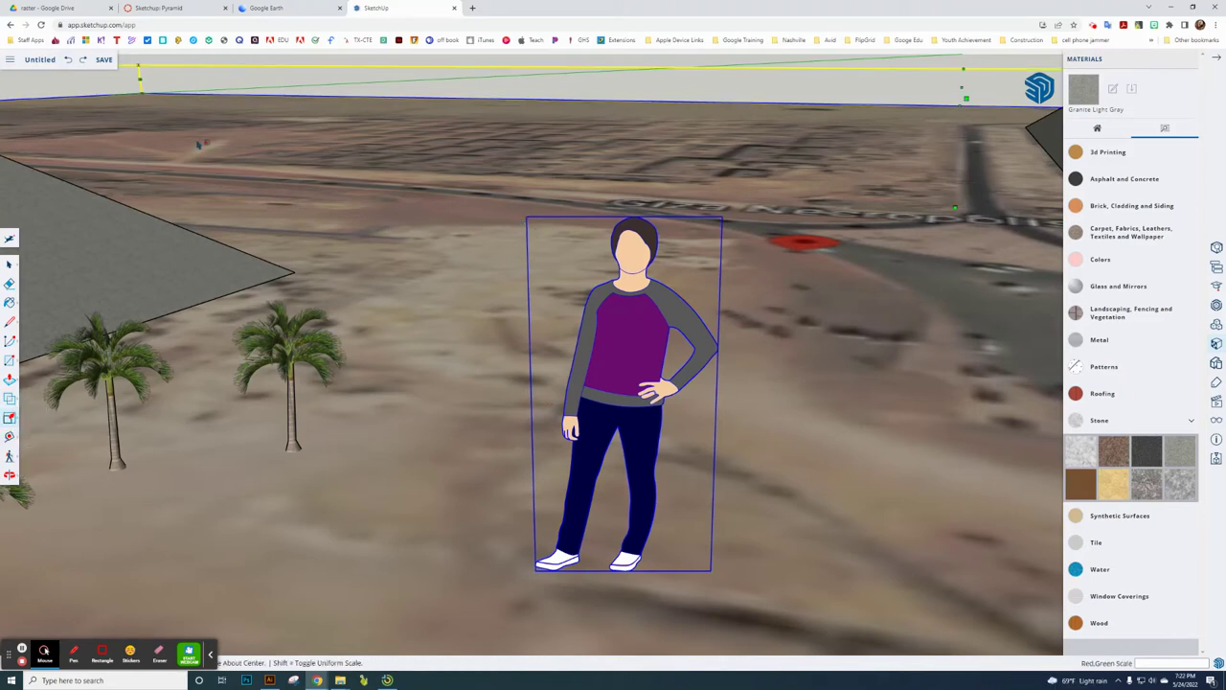
left_click(10, 264)
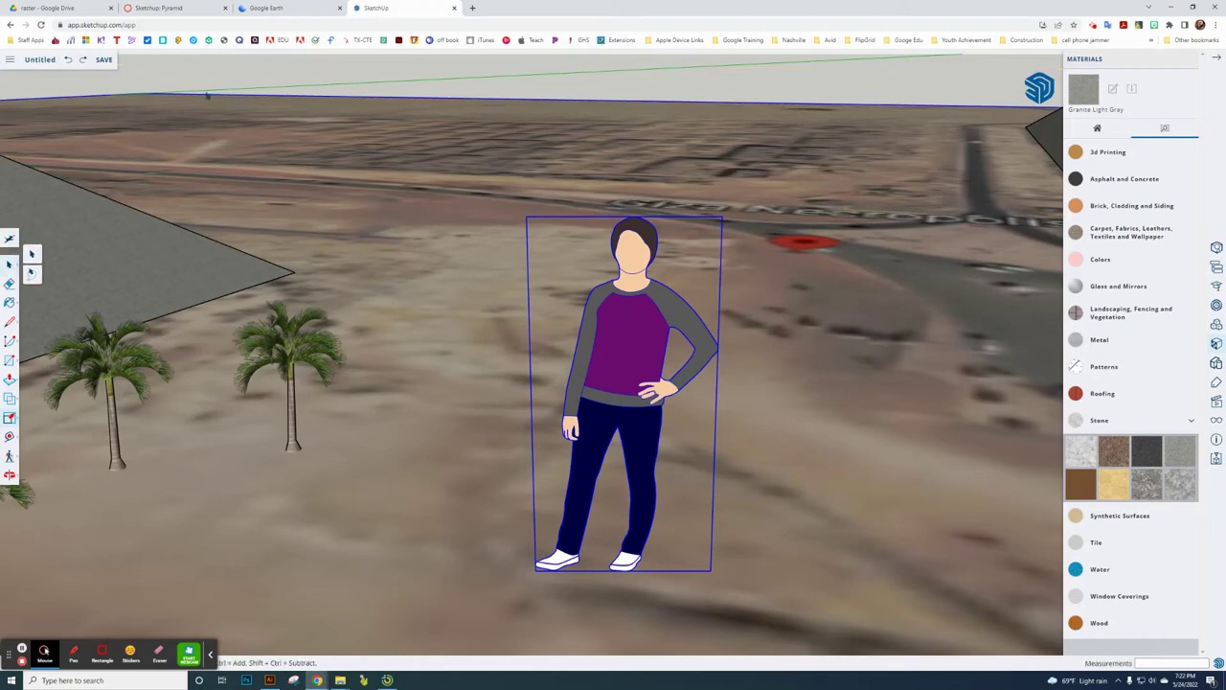
left_click(333, 75)
left_click(625, 356)
left_click(10, 420)
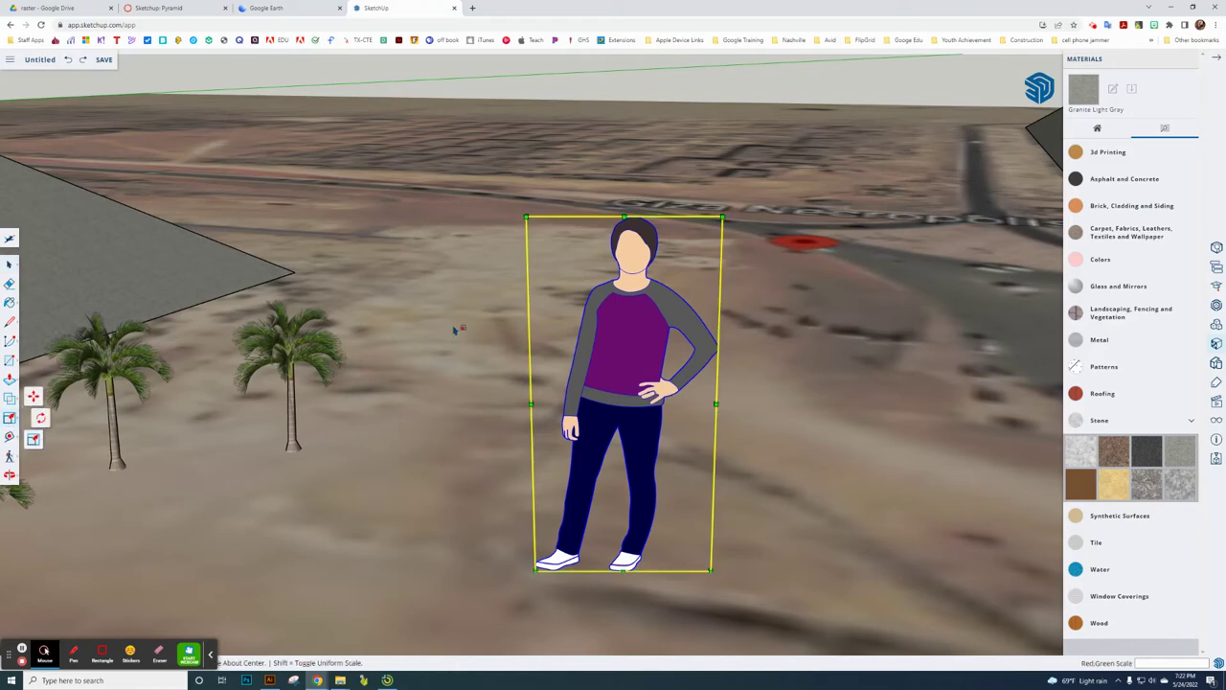
mouse_move(526, 218)
left_mouse_down()
mouse_move(649, 498)
mouse_move(624, 483)
left_mouse_up()
left_click(9, 265)
left_click(370, 85)
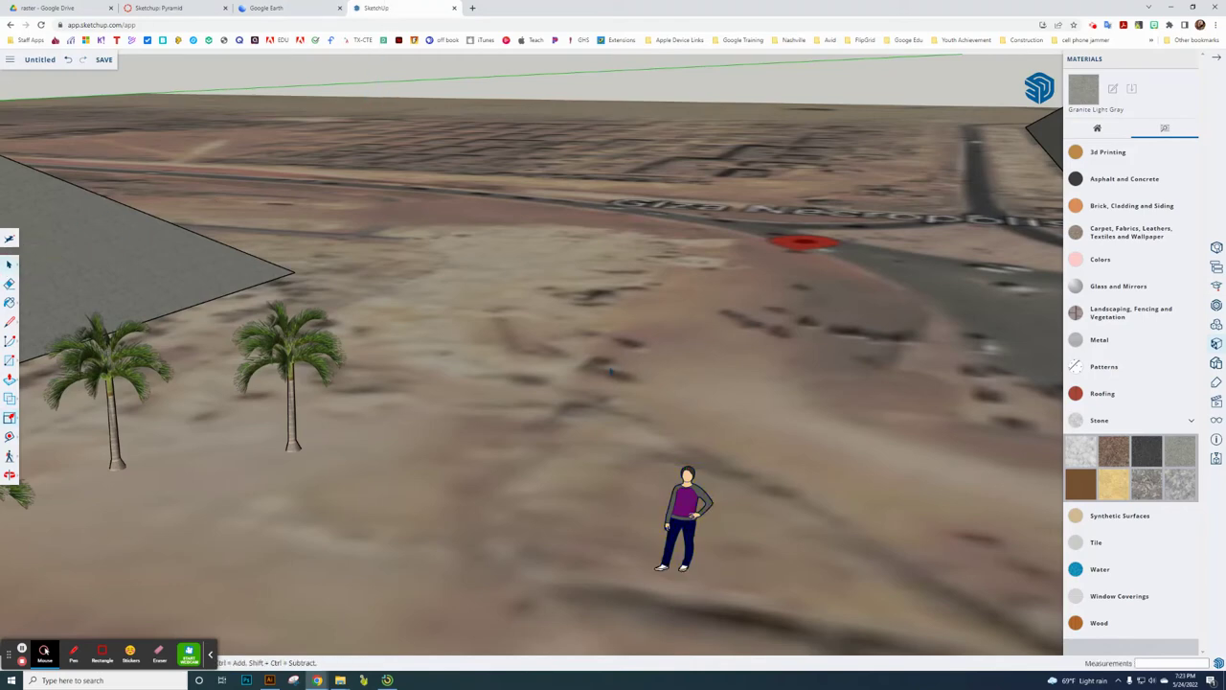
Move the scaled-down figure to the ground between the two nearest palm trees.
left_click(665, 505)
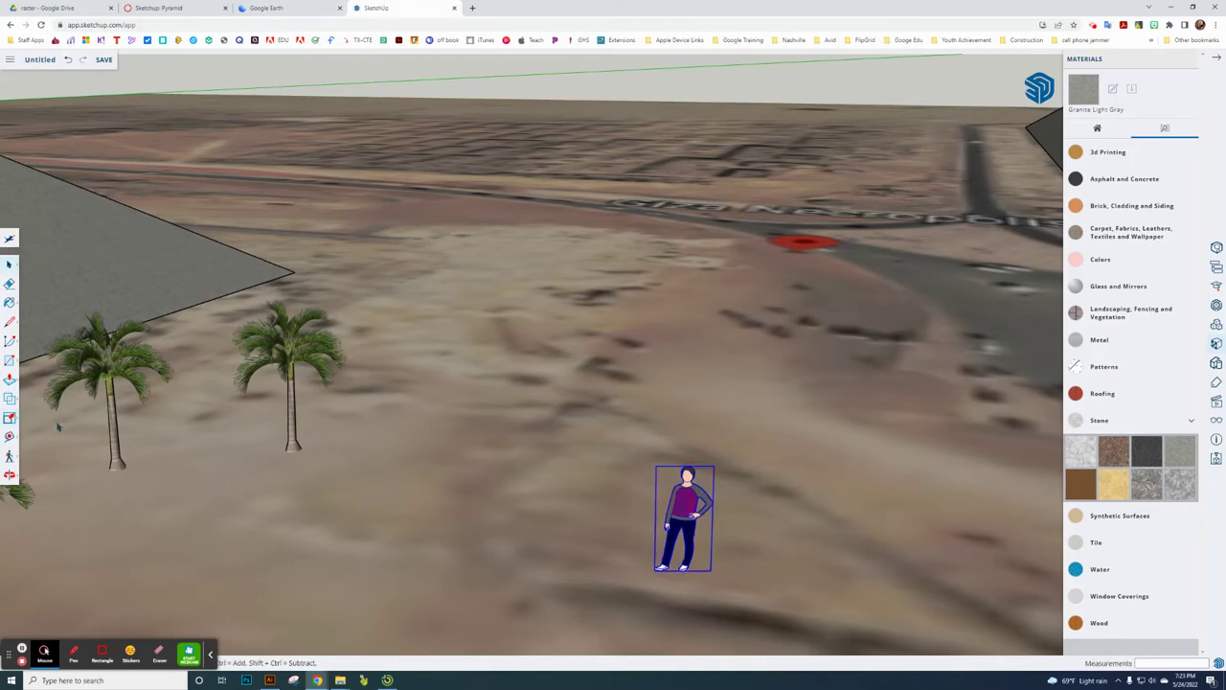
left_click(9, 420)
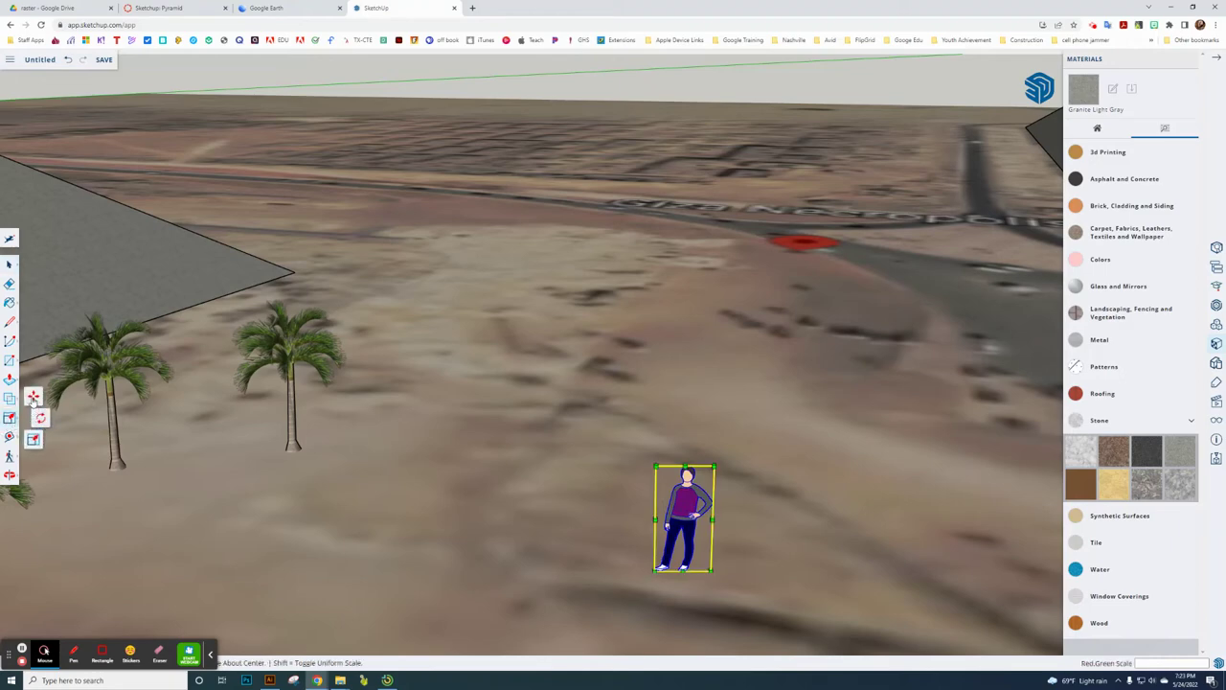
left_click(32, 397)
left_click(683, 511)
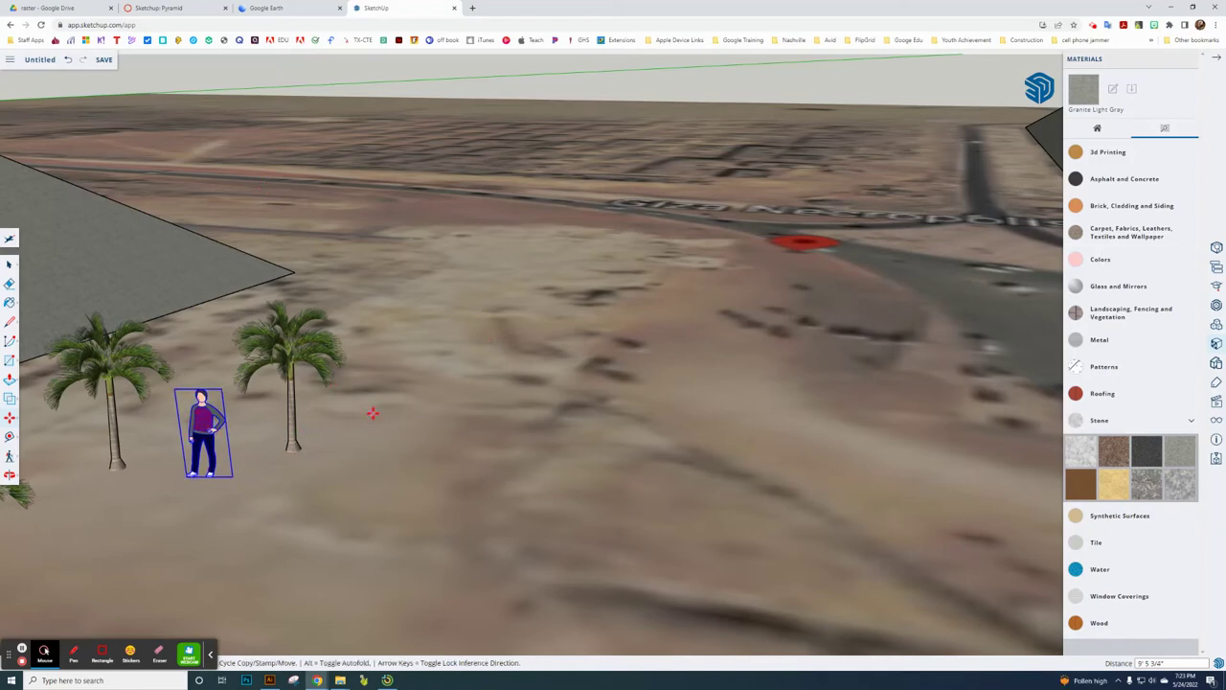
Place copies of the figure in front of the far pyramid beyond the roundabout and beside the near corner of the other pyramid.
scroll(374, 416, "down", 5)
scroll(557, 353, "up", 3)
scroll(557, 352, "up", 2)
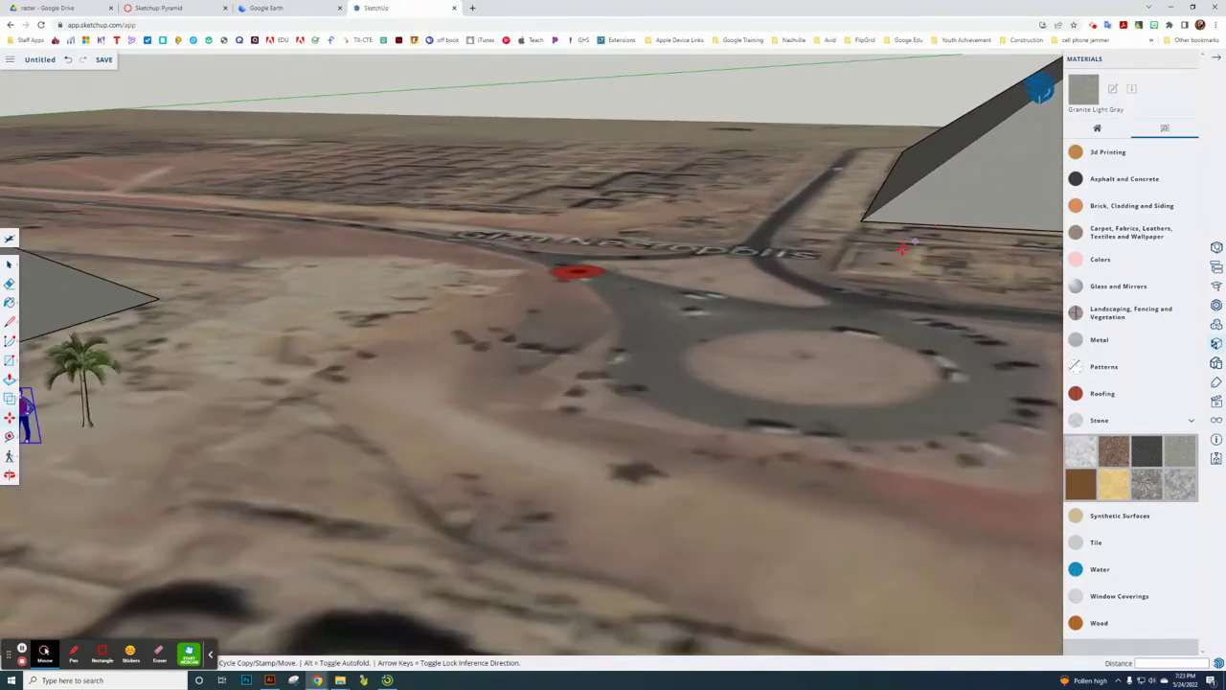
left_click(898, 251)
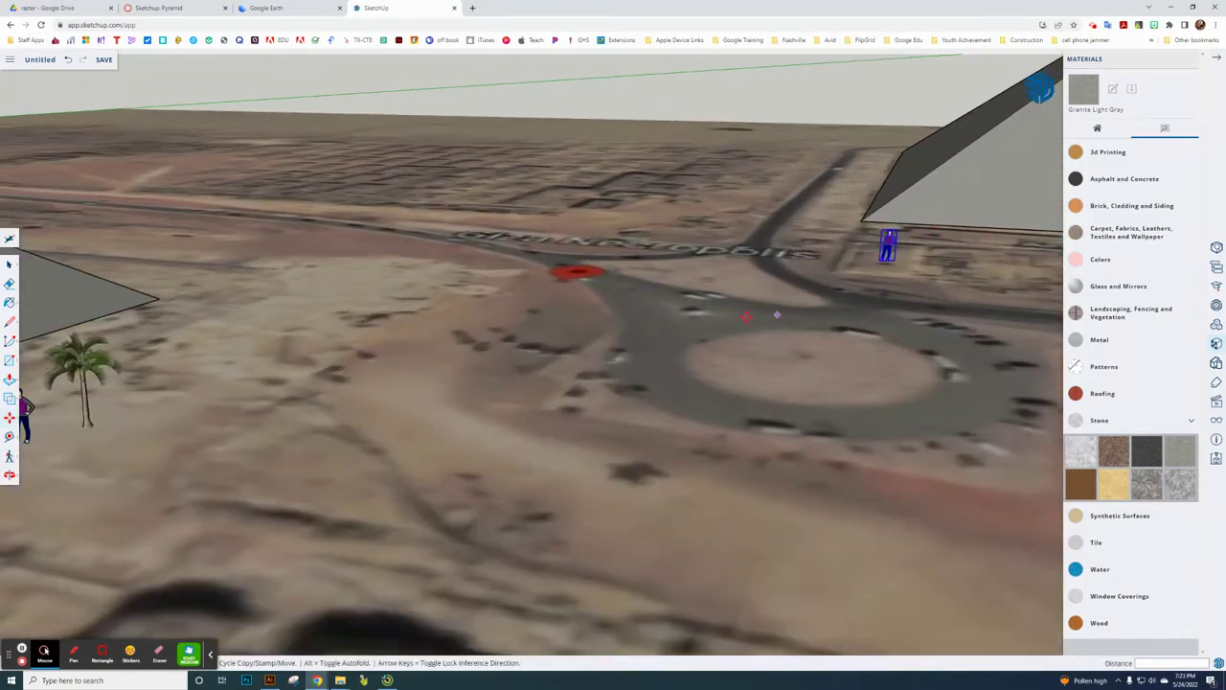
scroll(638, 315, "down", 3)
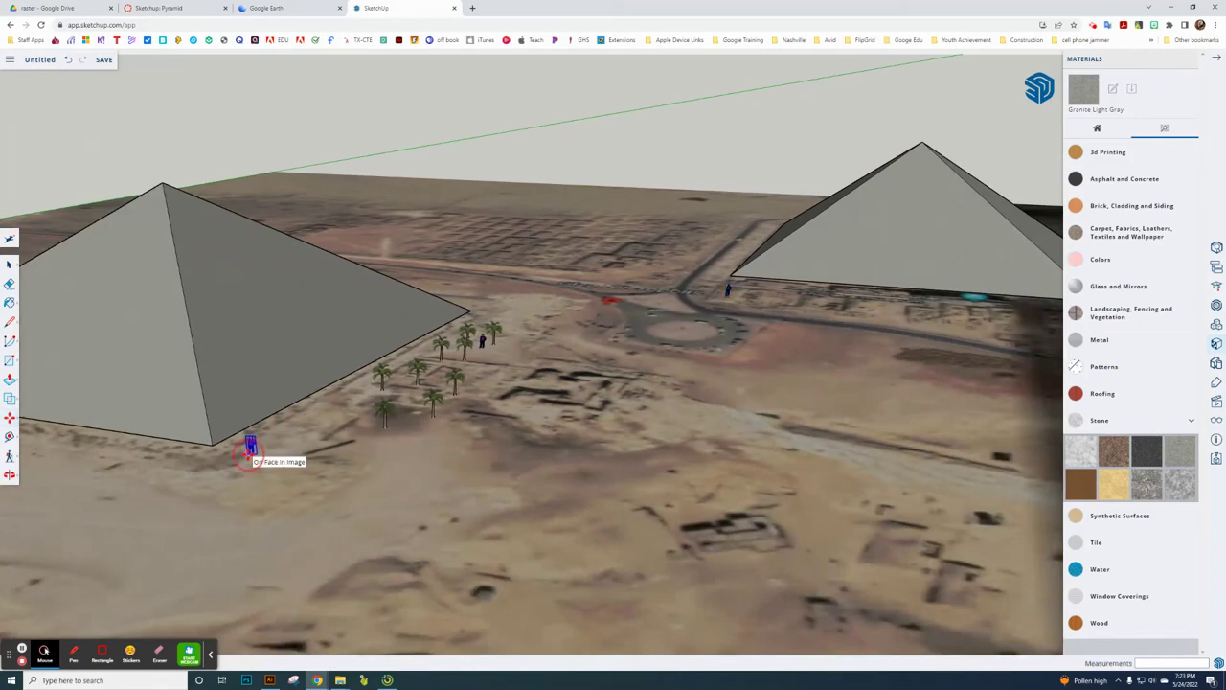
left_click(251, 453)
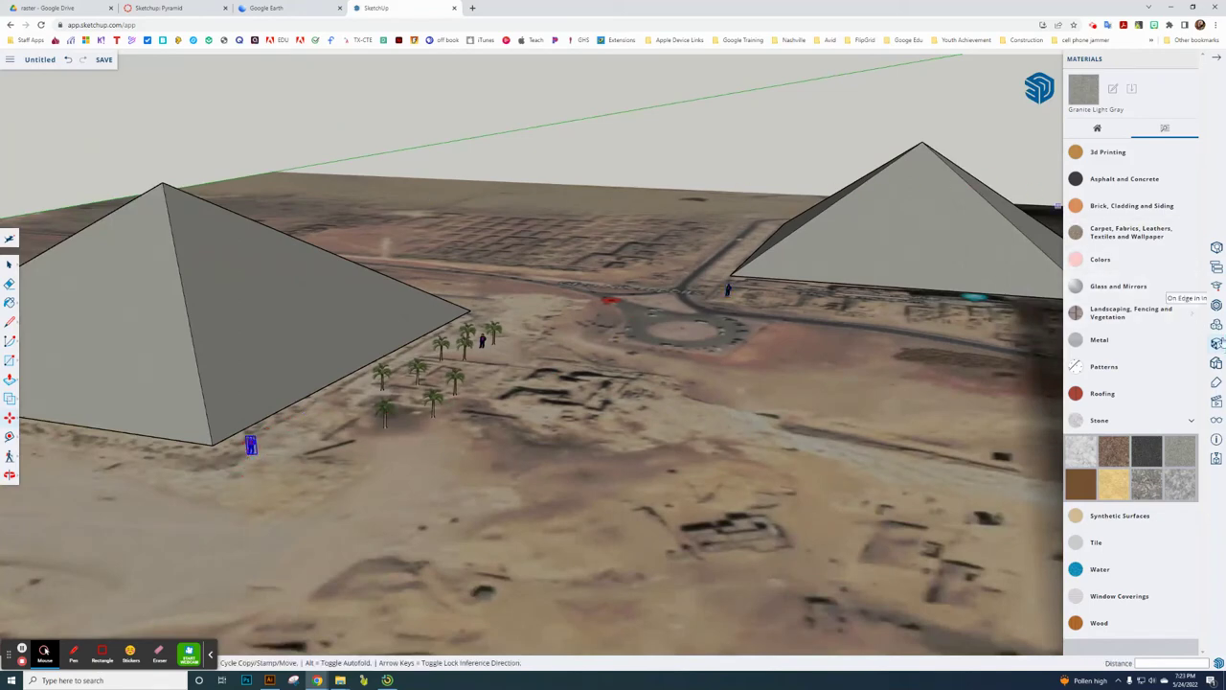
Open the 3D Warehouse and filter it to models in the Animals category.
left_click(1217, 327)
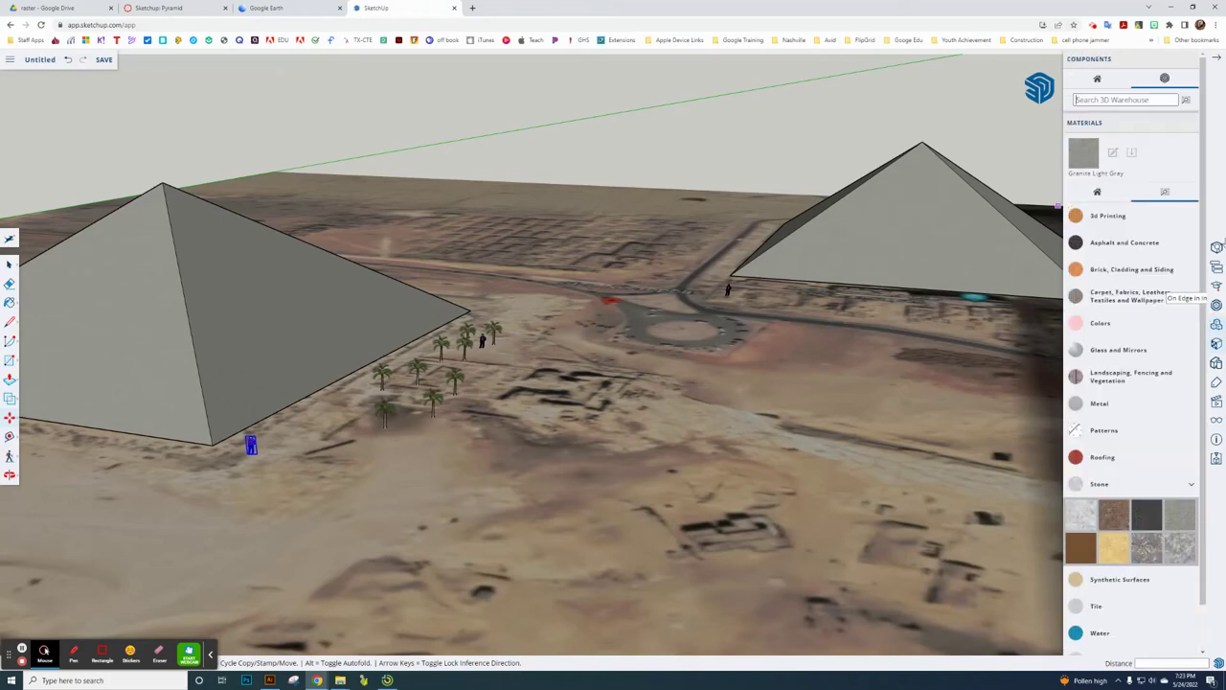
left_click(1185, 100)
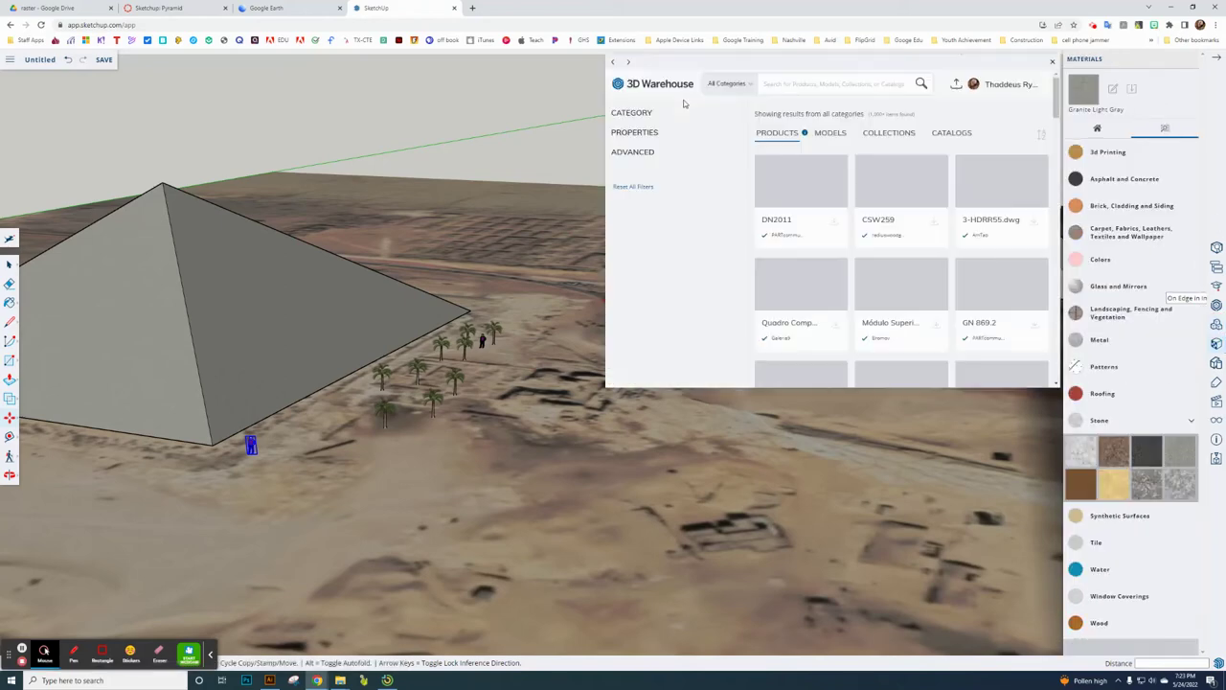
left_click(732, 115)
left_click(669, 147)
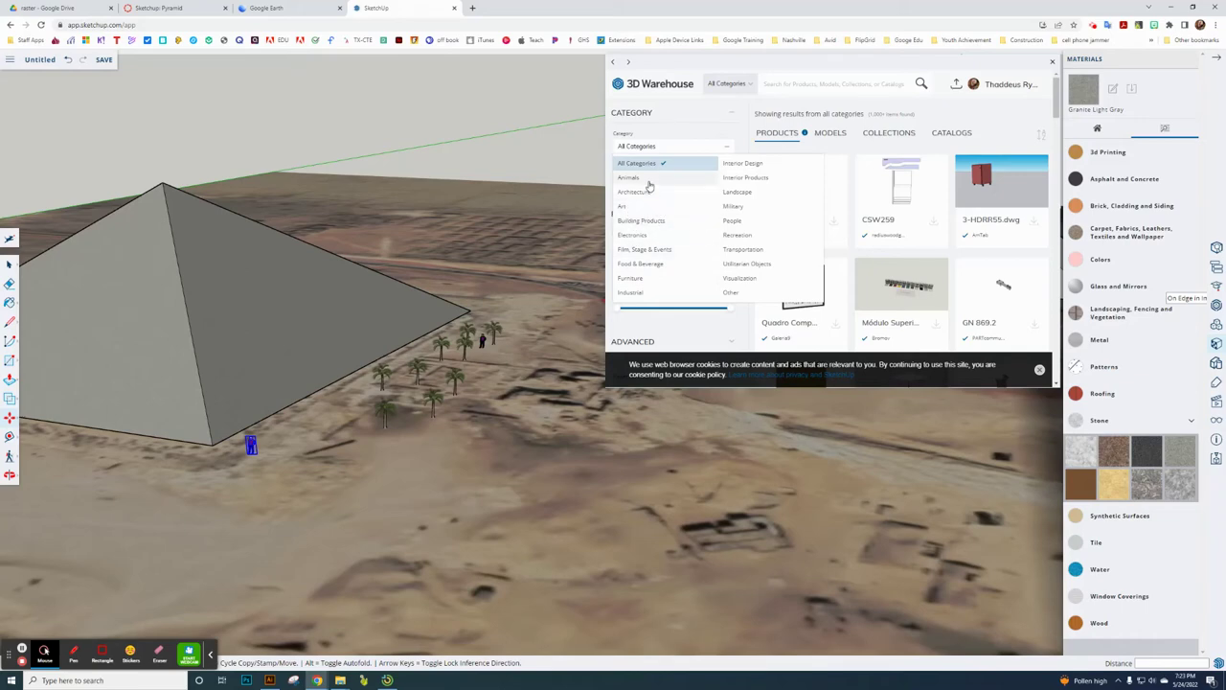
left_click(649, 182)
left_click(832, 136)
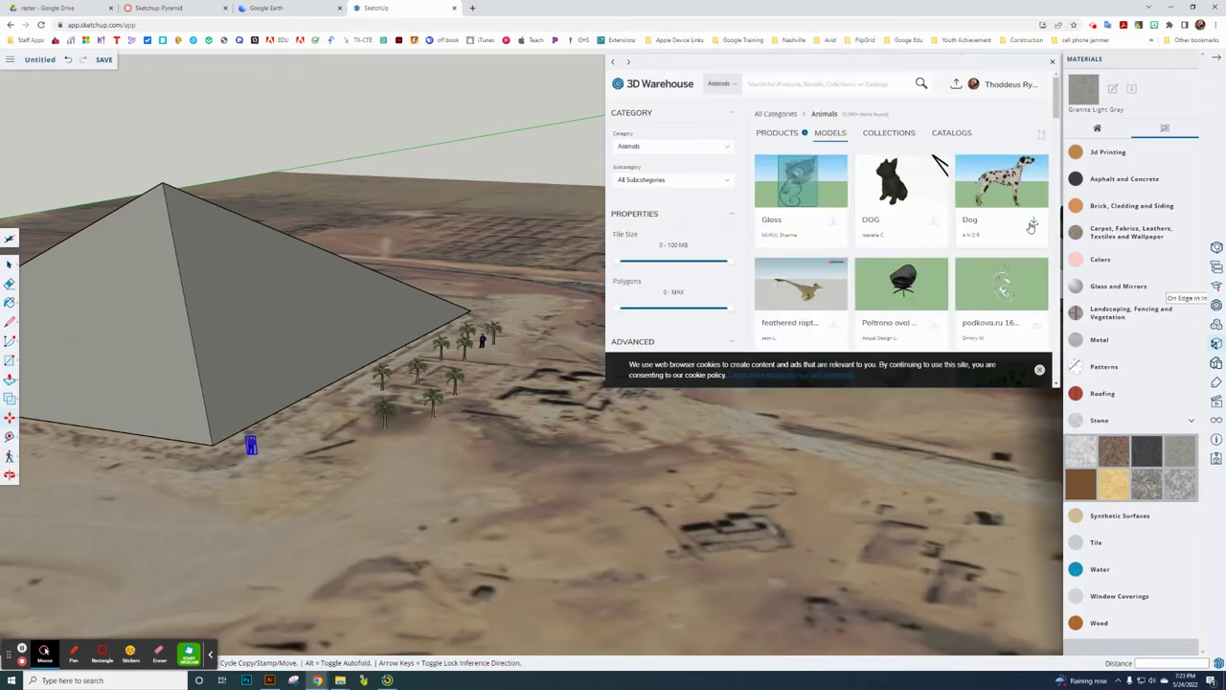
Browse the Animals models and import the brown horse model.
scroll(822, 298, "down", 2)
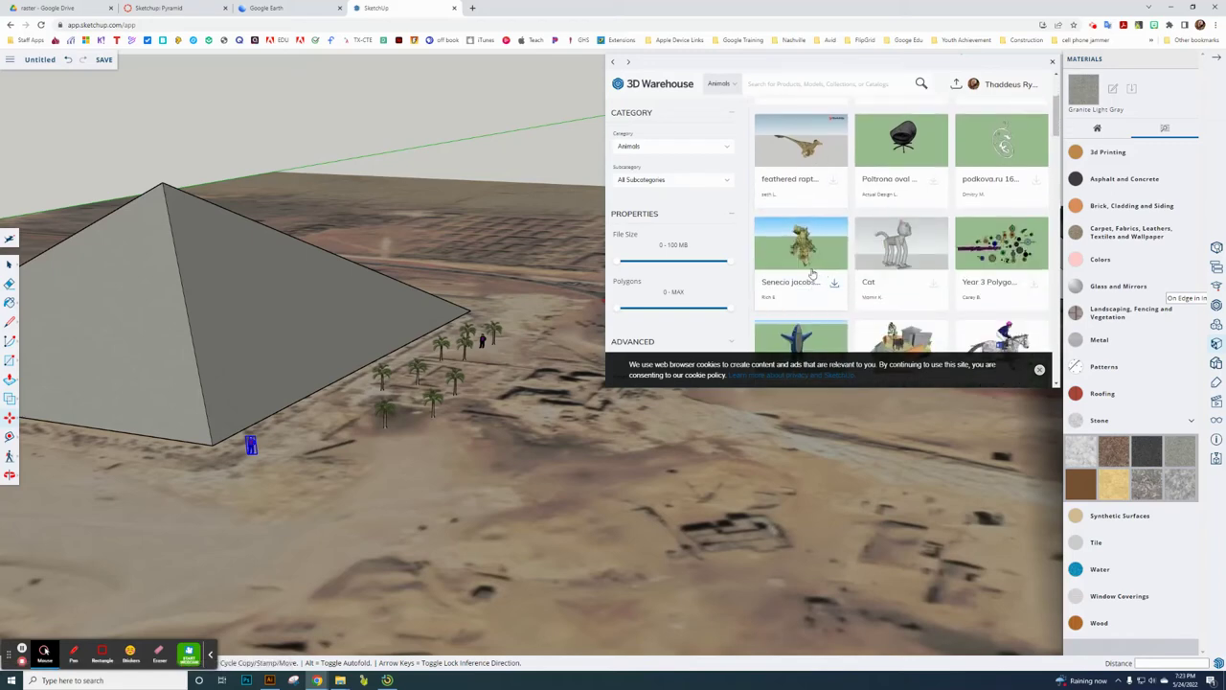
scroll(809, 272, "down", 3)
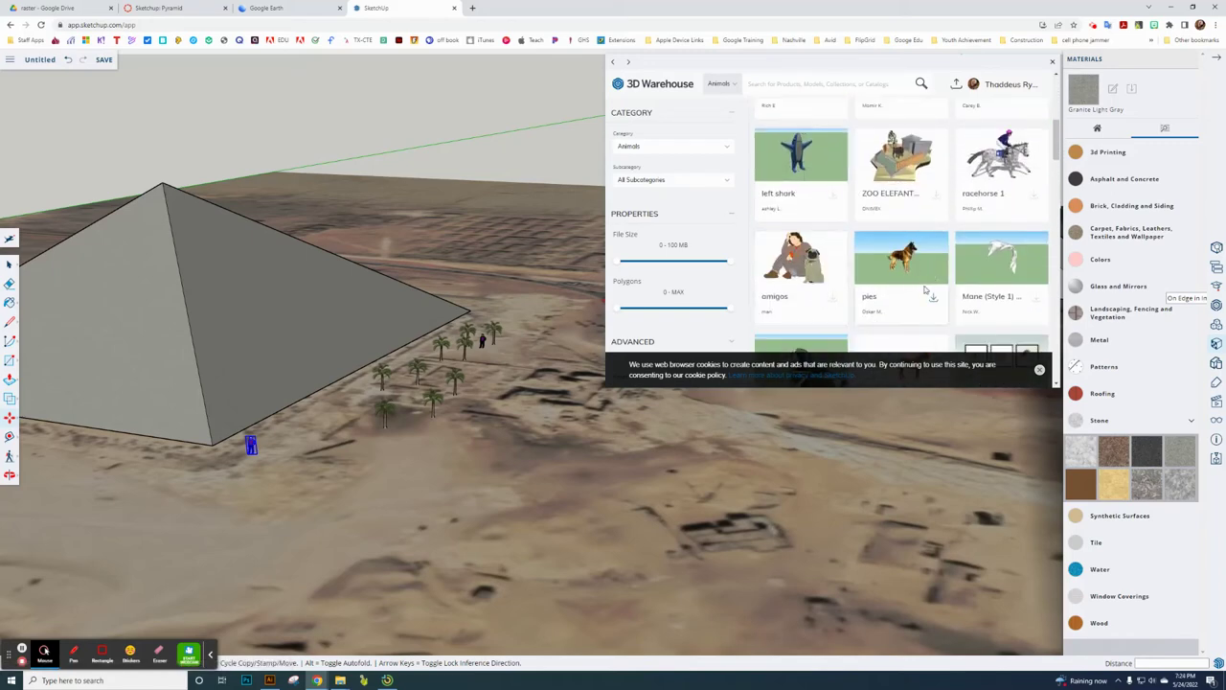
scroll(867, 289, "down", 3)
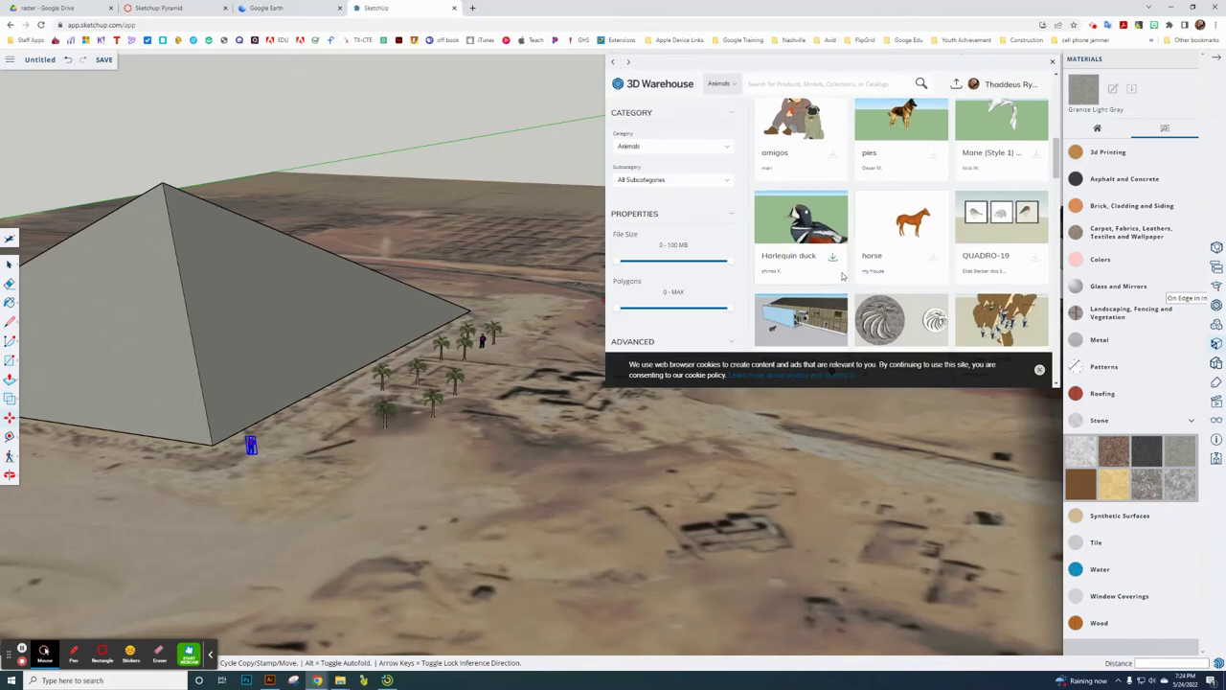
scroll(832, 275, "down", 4)
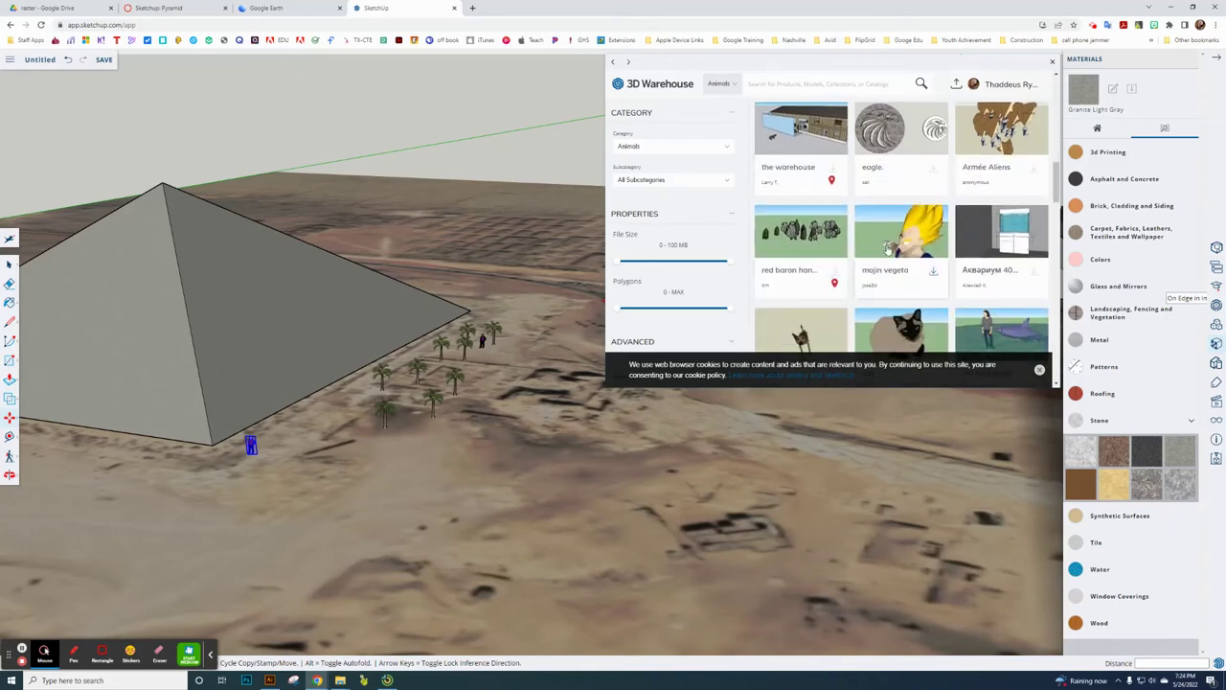
scroll(812, 249, "down", 3)
scroll(803, 280, "down", 3)
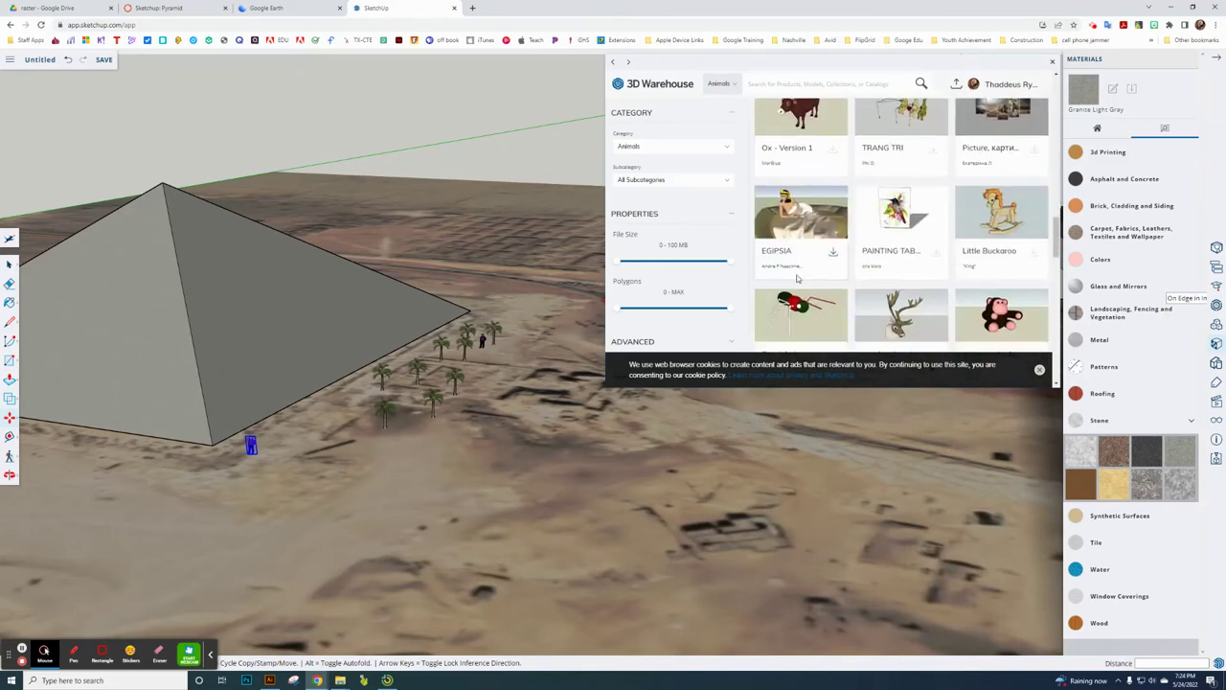
scroll(847, 312, "up", 6)
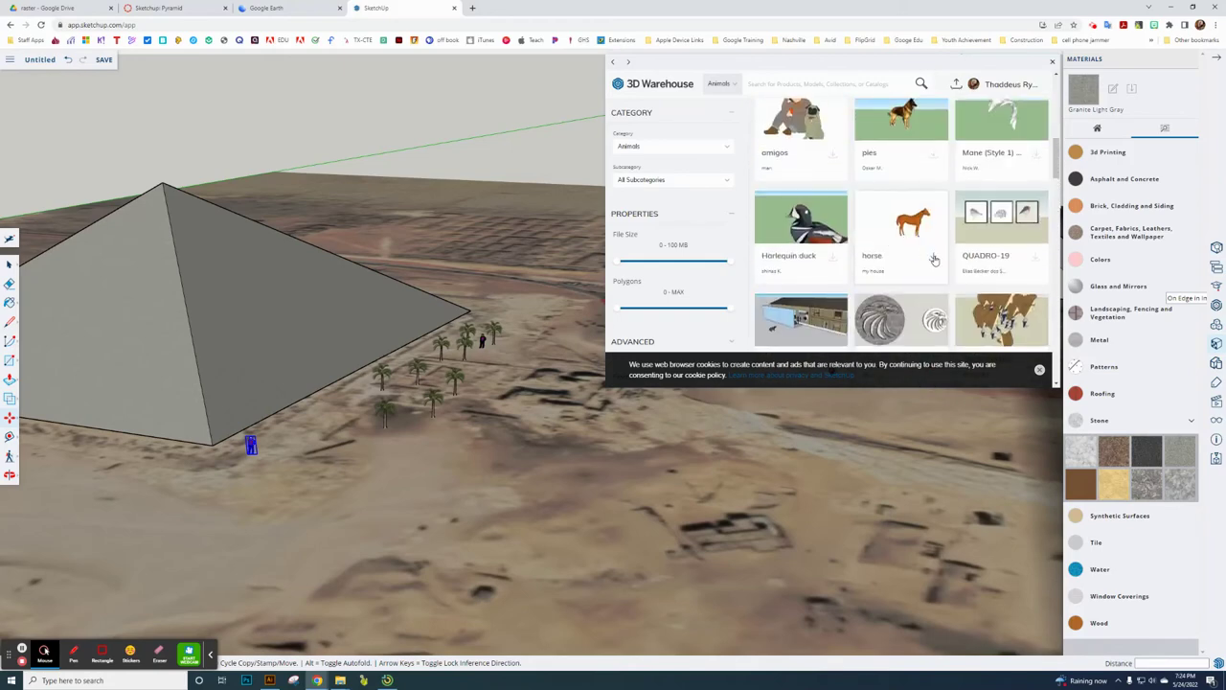
left_click(931, 259)
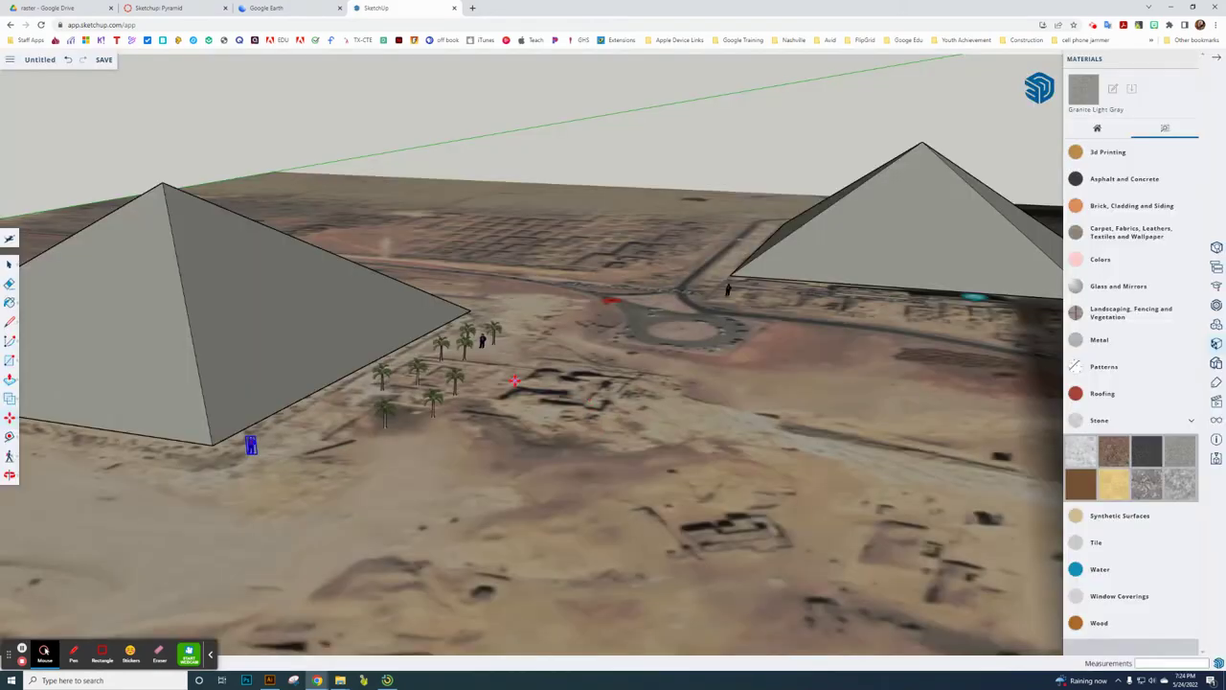
Clear the selection of the figure copy beside the near pyramid's corner.
scroll(489, 407, "down", 4)
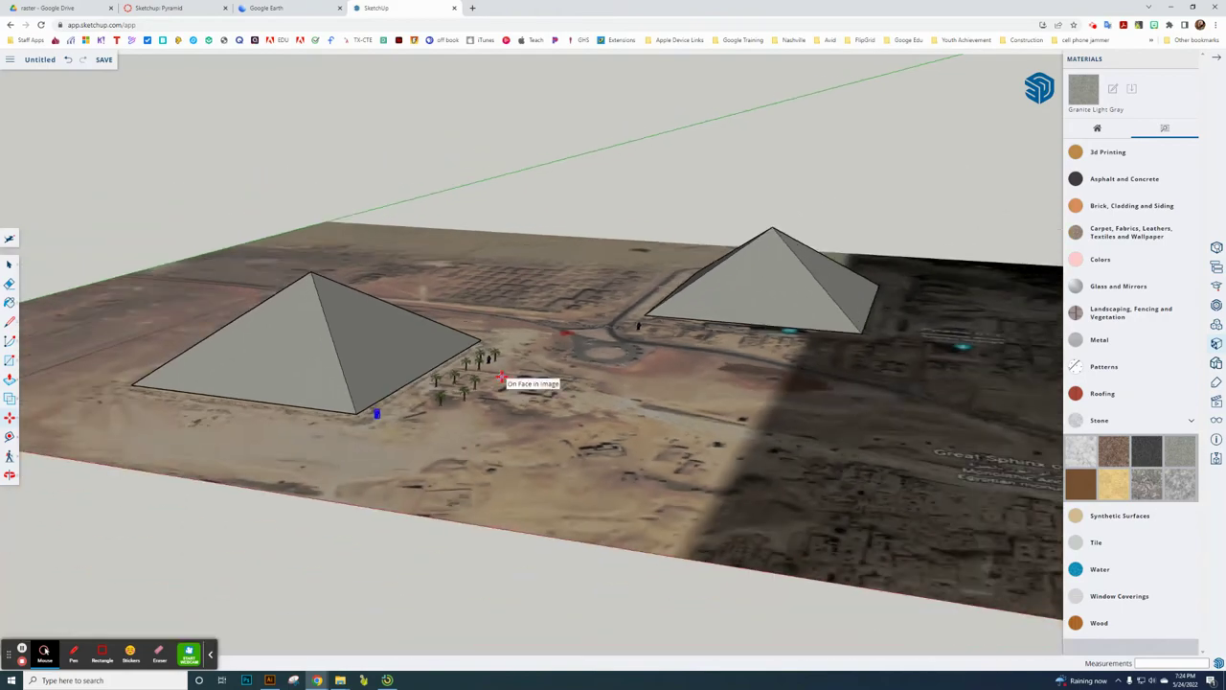
scroll(502, 377, "up", 5)
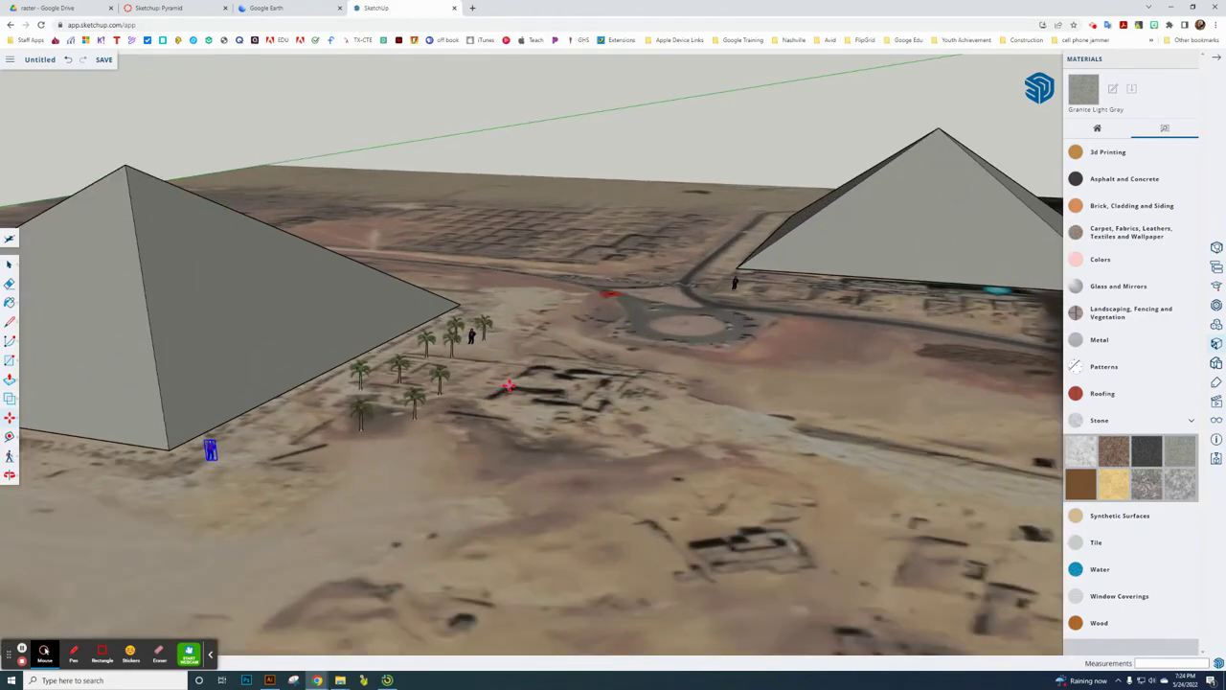
scroll(511, 371, "down", 6)
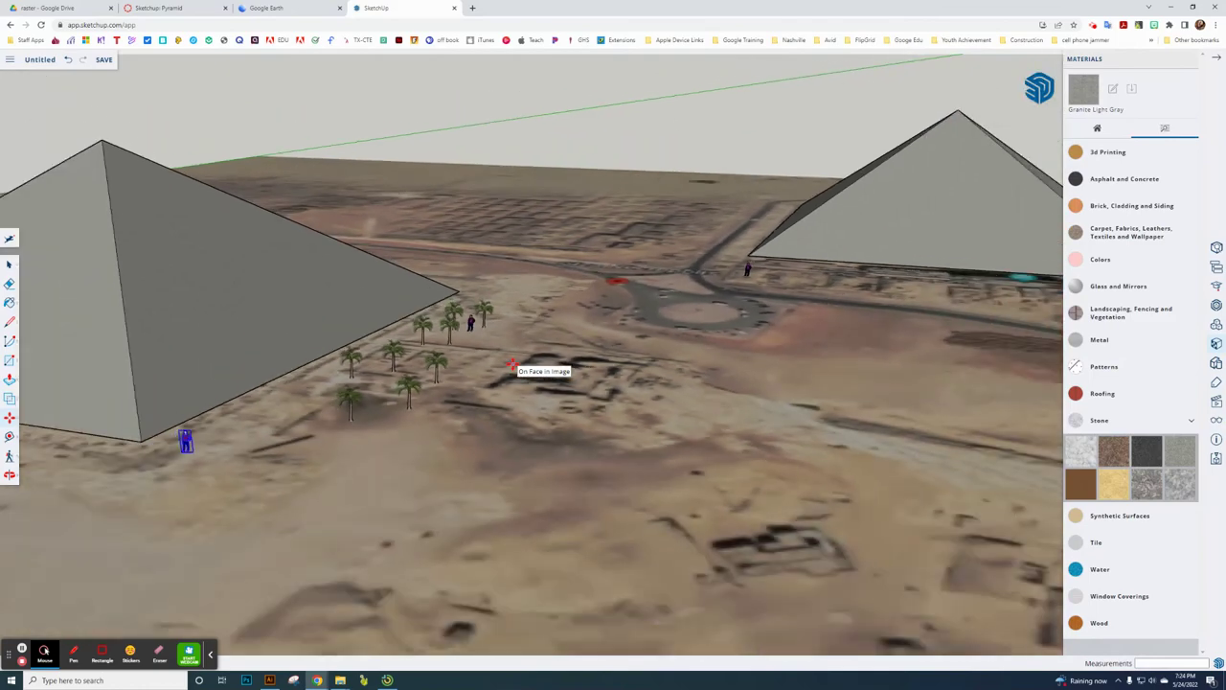
scroll(514, 365, "up", 5)
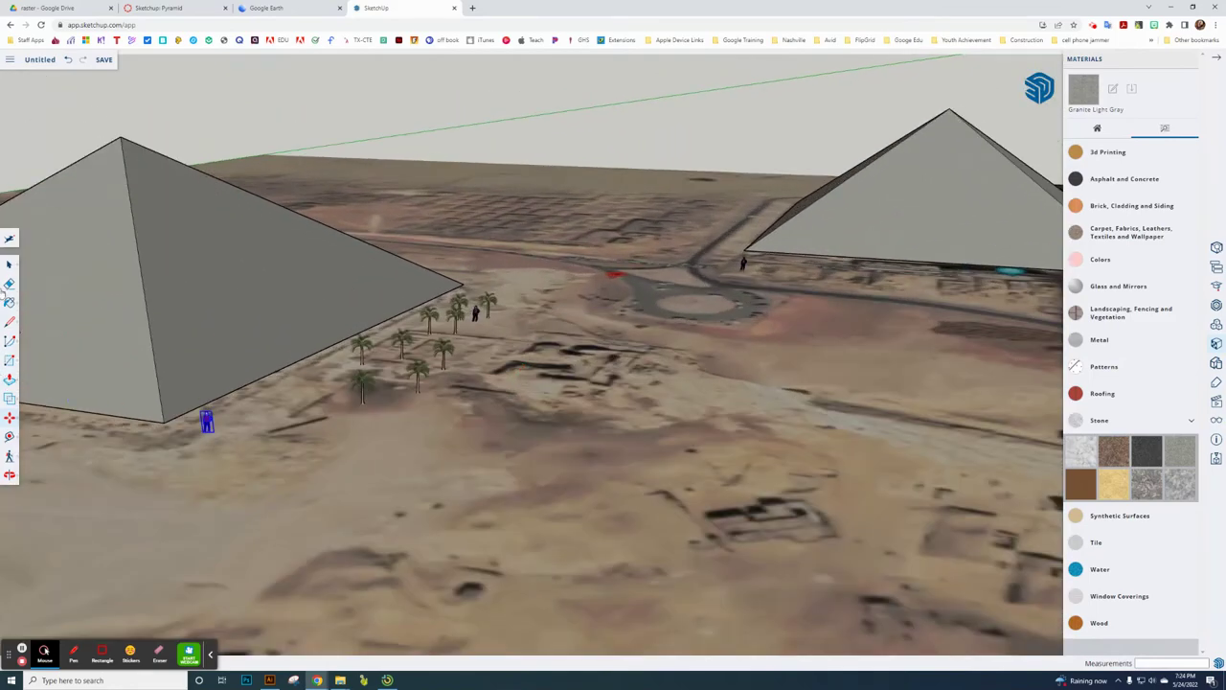
left_click(8, 266)
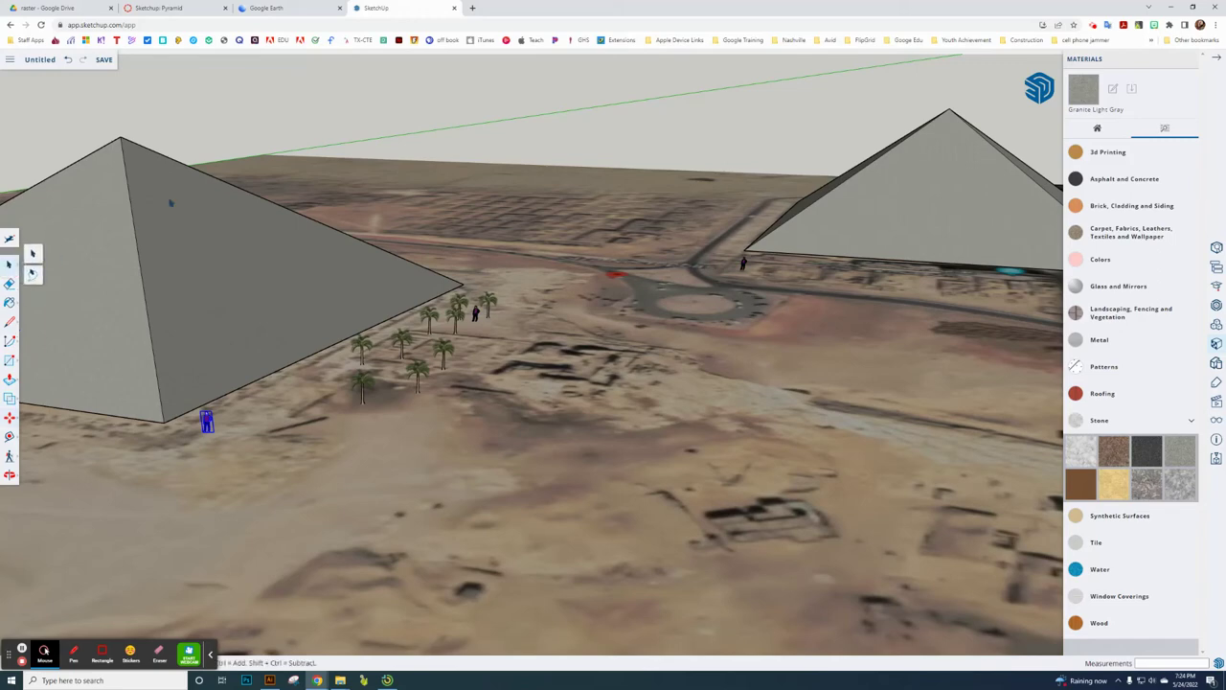
left_click(333, 106)
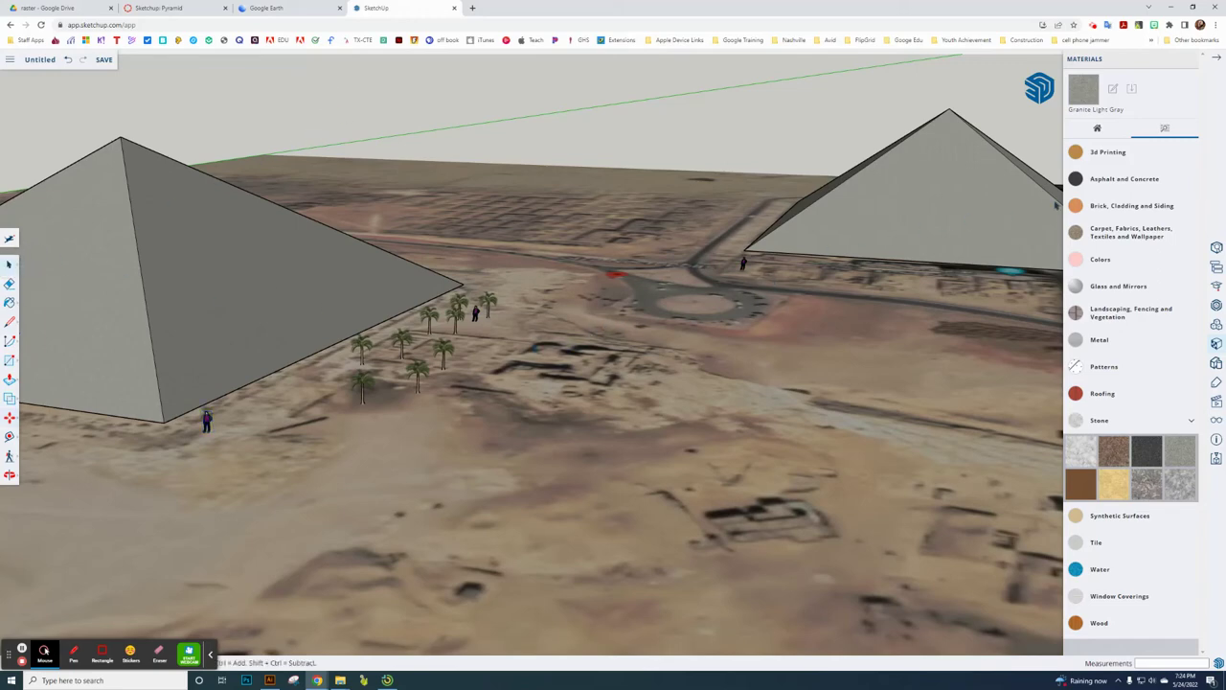
Reopen the 3D Warehouse and list the models in the Animals category.
left_click(1216, 325)
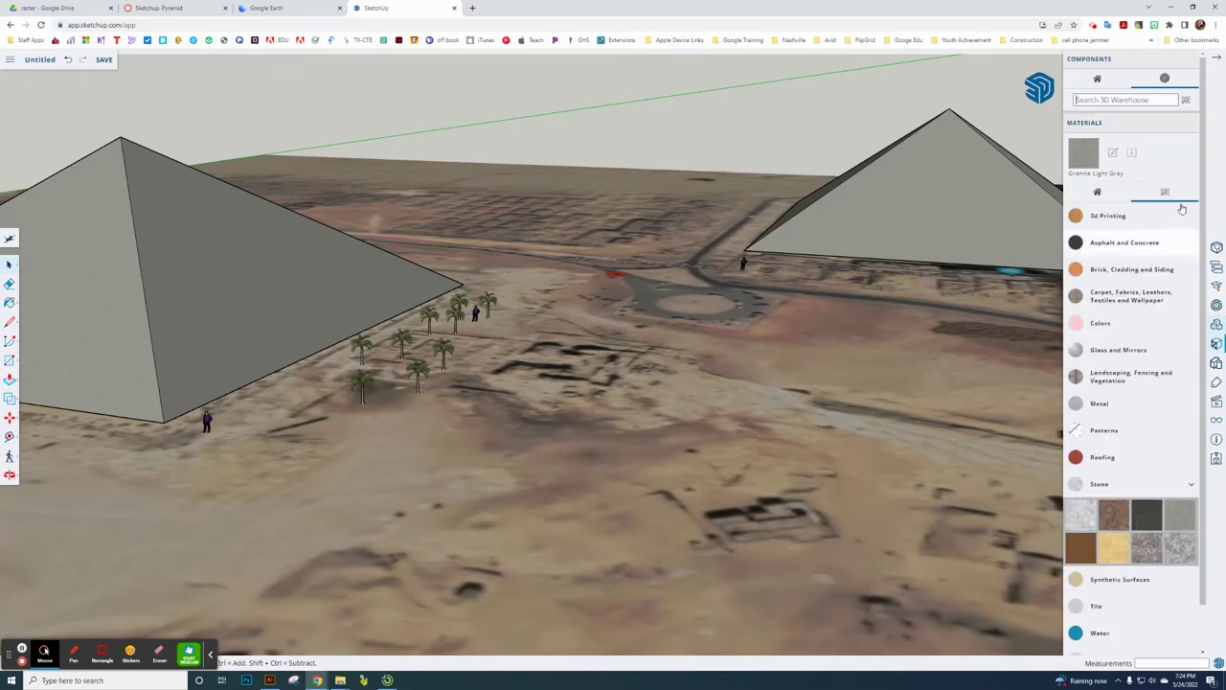
left_click(1188, 100)
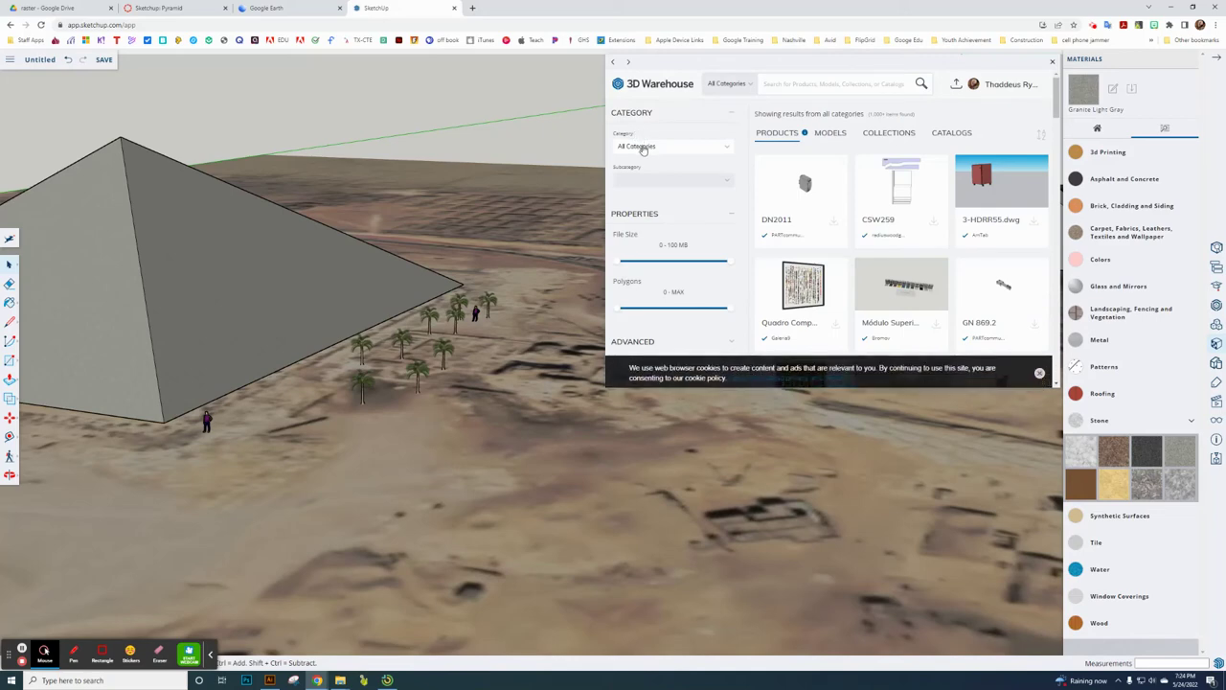
left_click(640, 145)
left_click(629, 177)
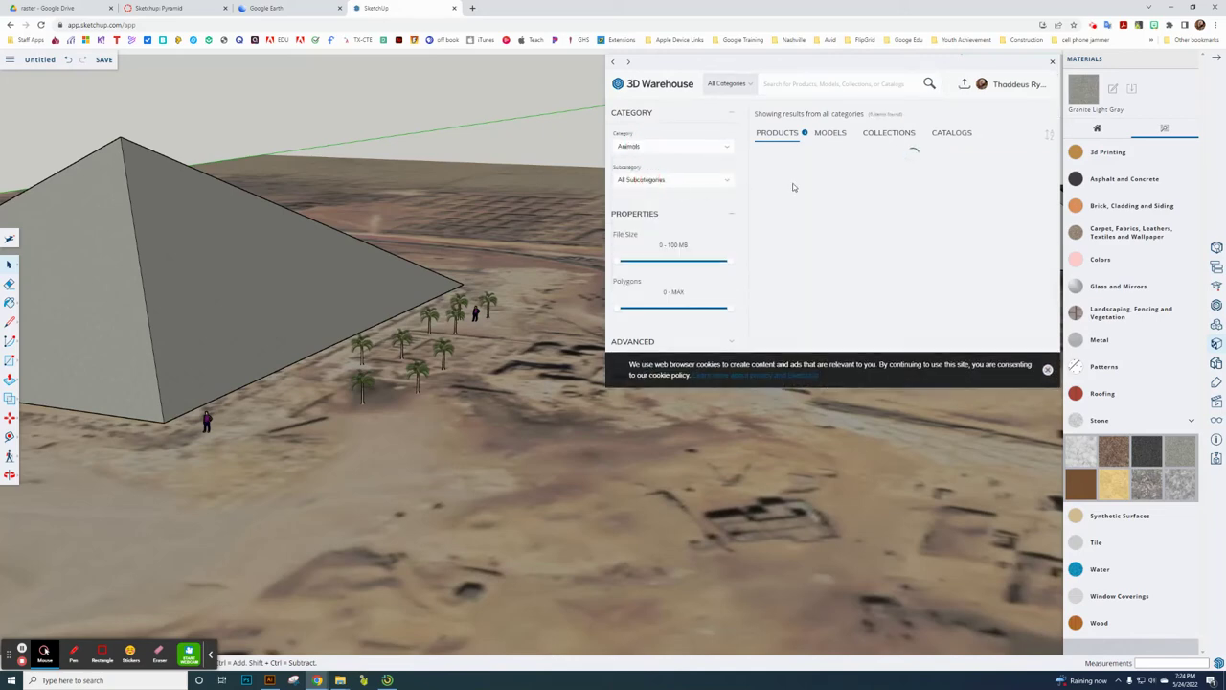
left_click(832, 132)
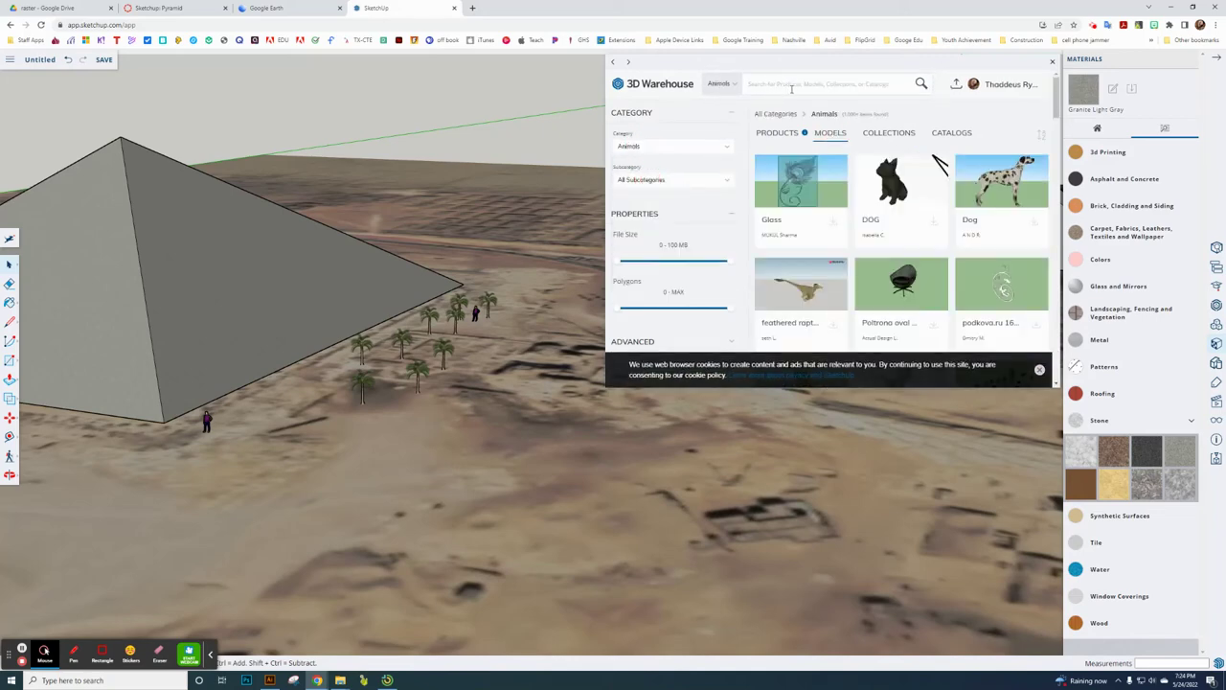
Import the EGIPSIA model from the Animals results and place it on the ground beside the palm trees.
scroll(1016, 220, "down", 5)
scroll(929, 286, "down", 2)
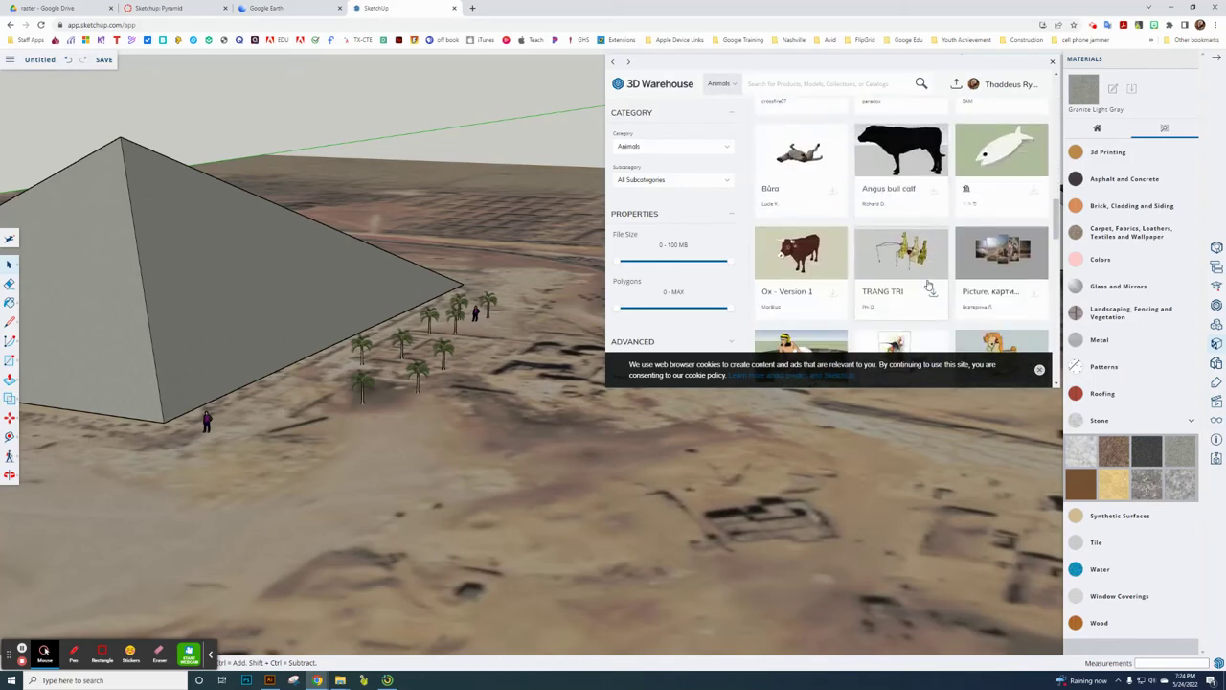
scroll(835, 264, "down", 1)
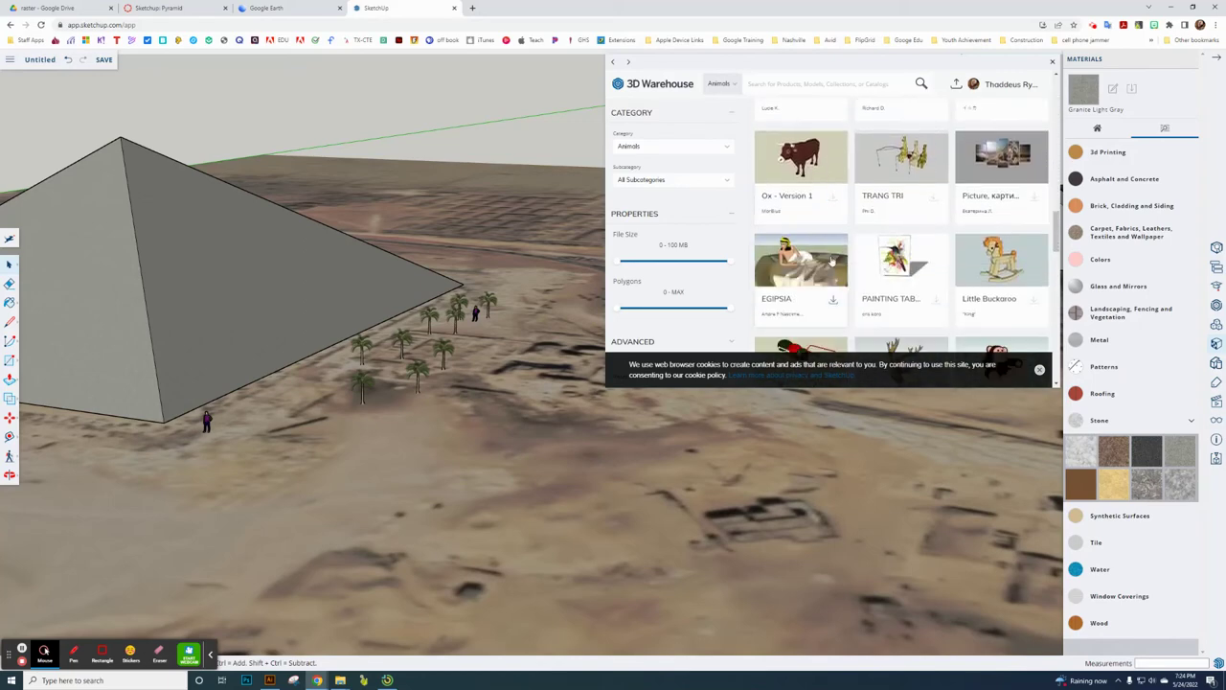
left_click(833, 302)
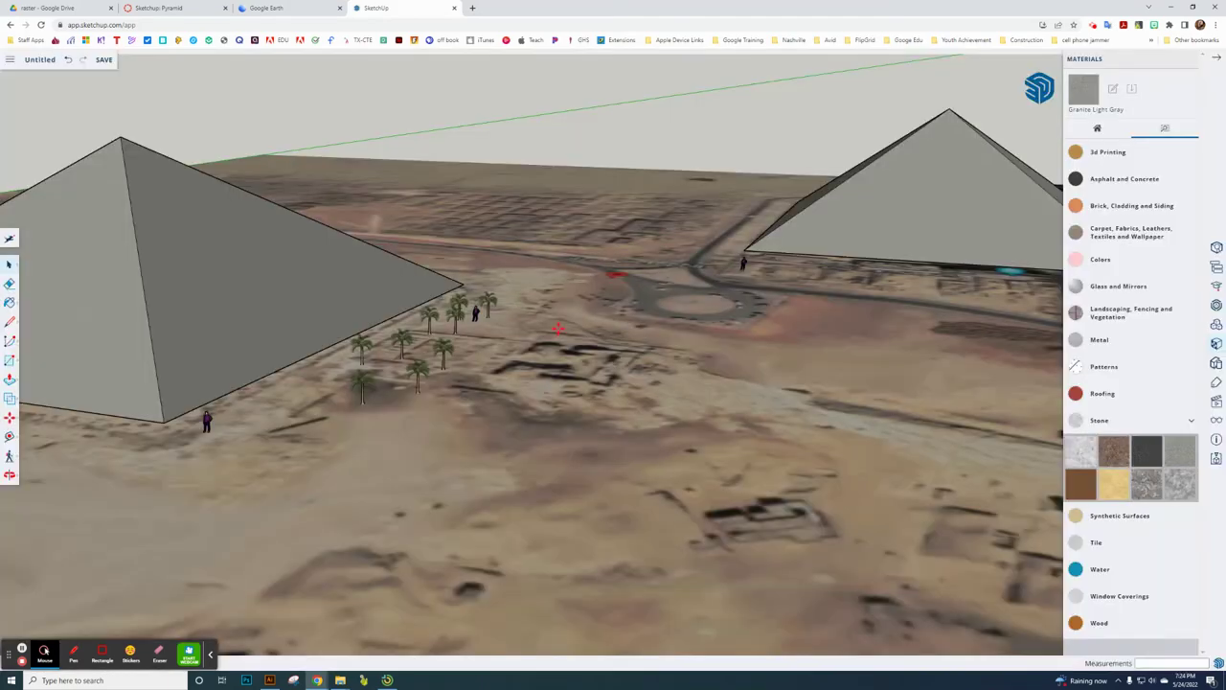
left_click(532, 351)
scroll(506, 358, "up", 3)
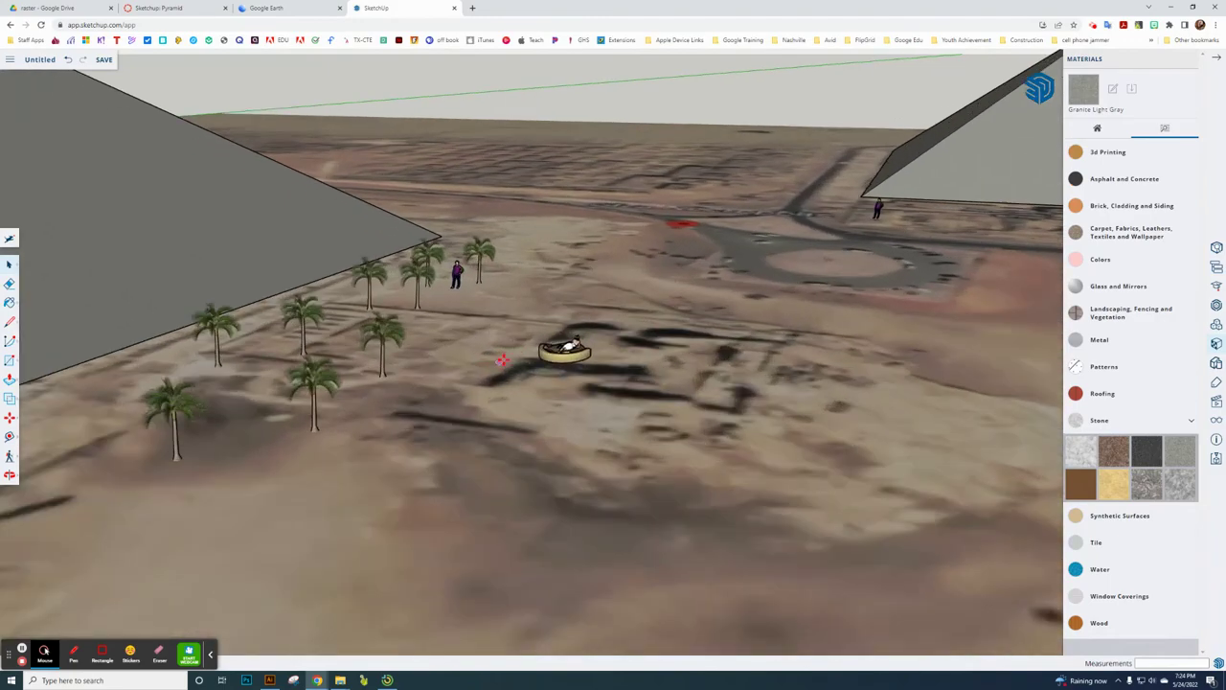
scroll(506, 358, "up", 5)
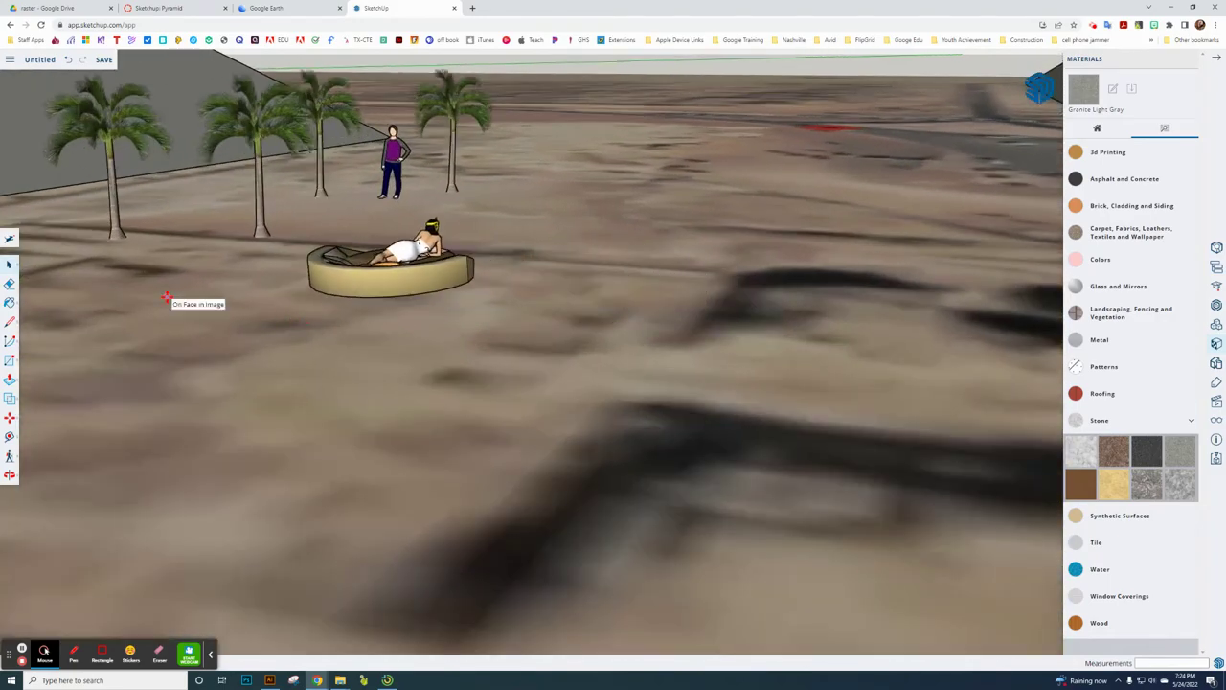
scroll(165, 298, "down", 3)
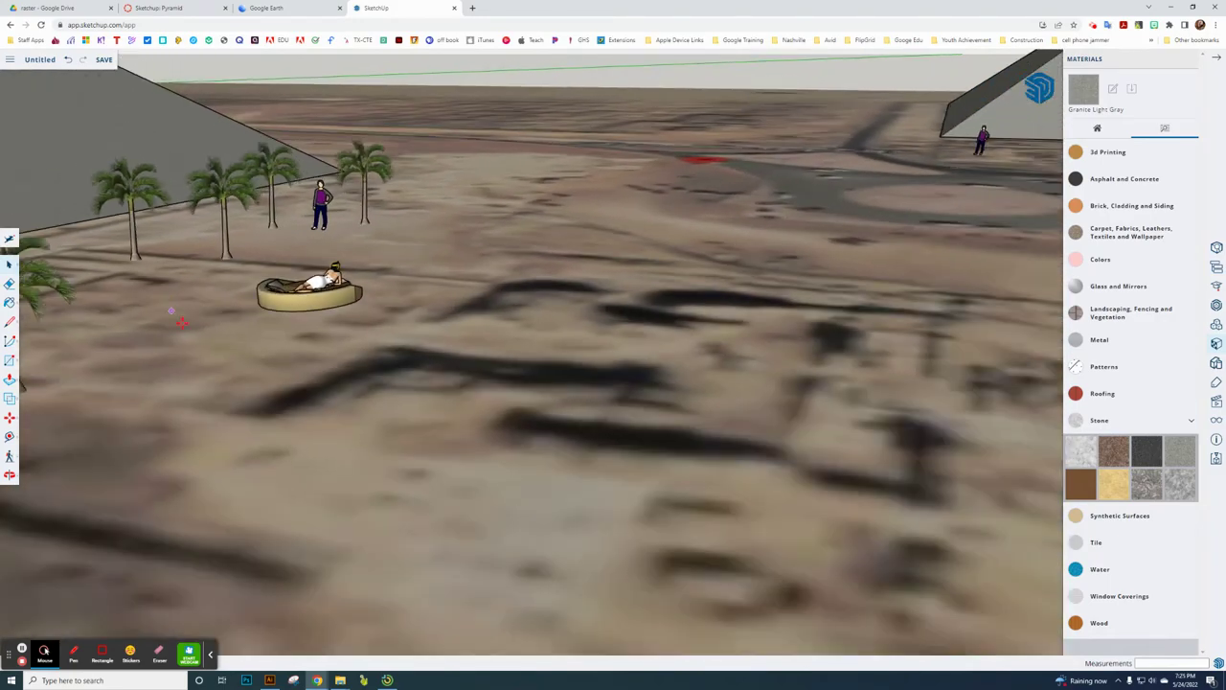
Copy the EGIPSIA model onto the ground in front of the far pyramid beyond the roundabout and clear the selection.
left_click(288, 318)
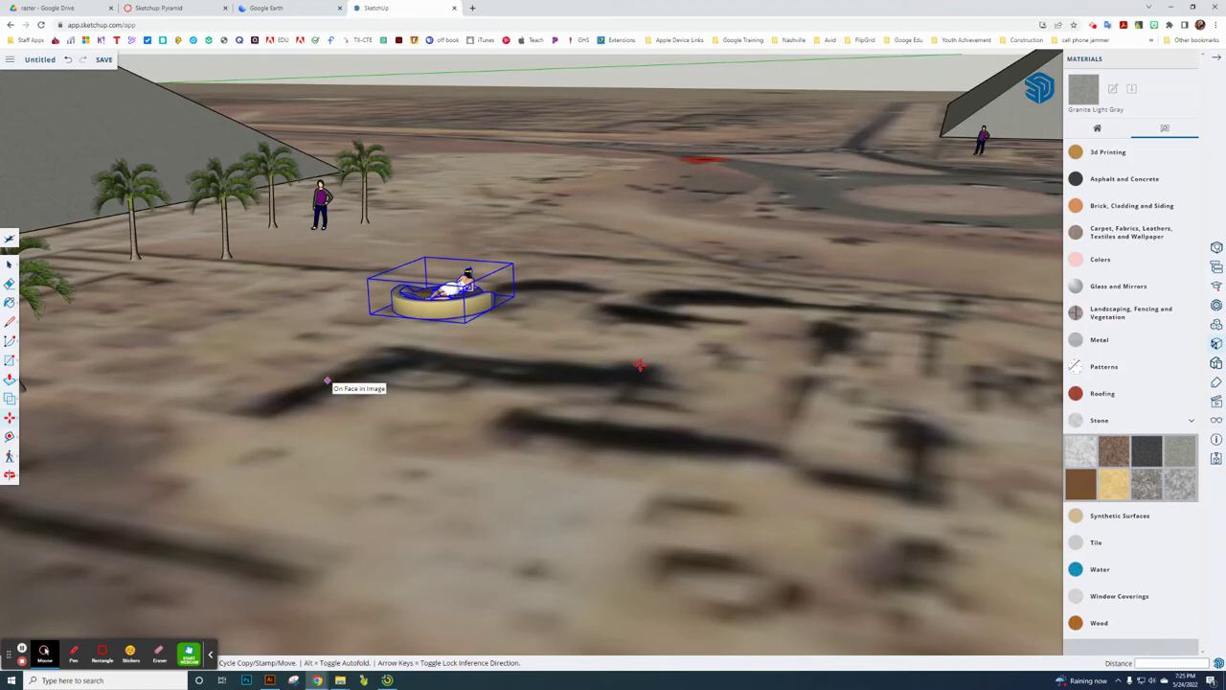
scroll(583, 335, "down", 3)
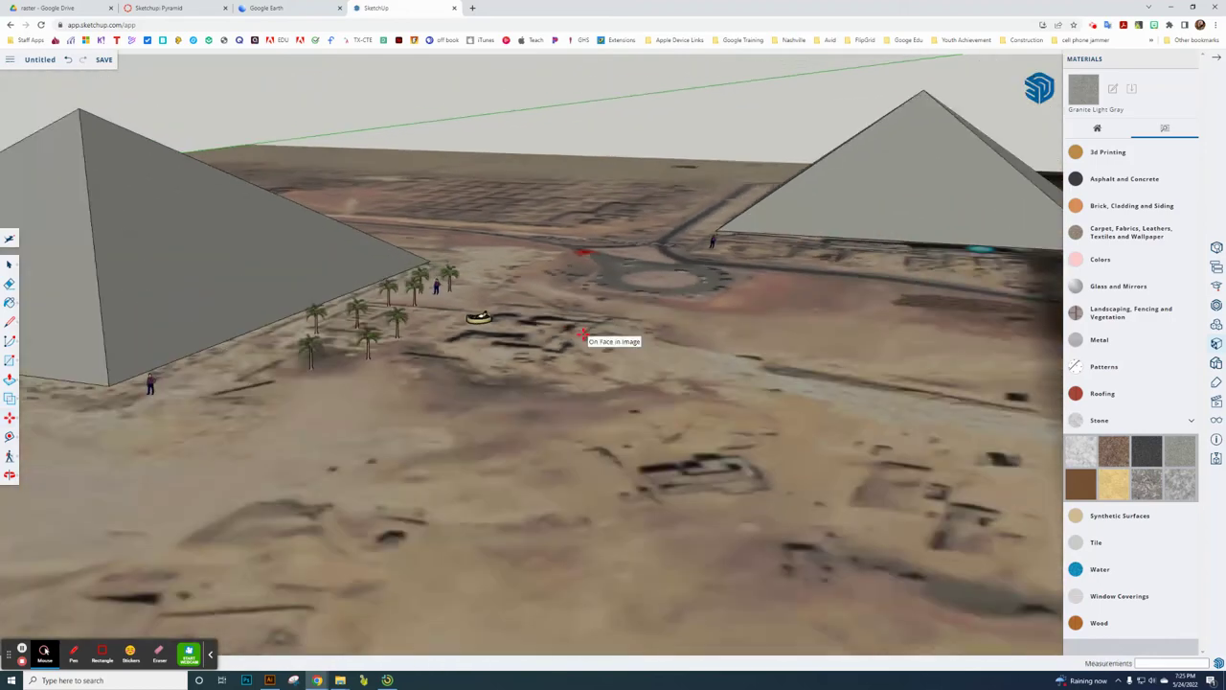
scroll(554, 337, "up", 5)
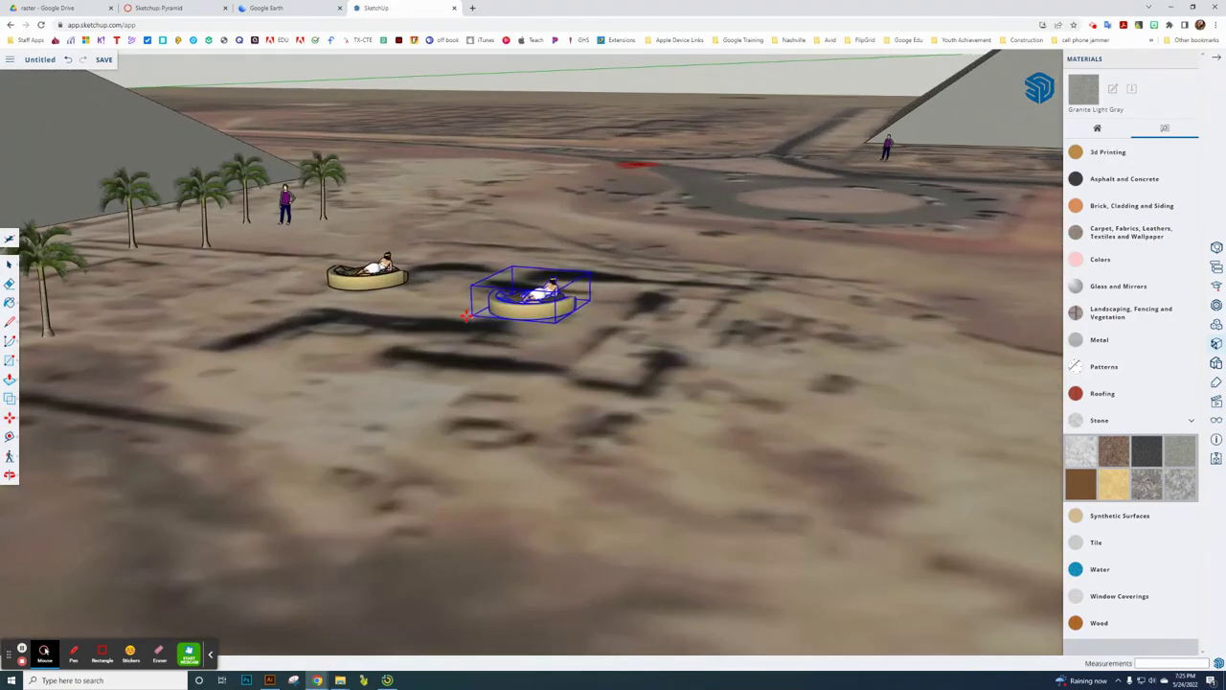
scroll(488, 328, "down", 3)
scroll(468, 322, "down", 3)
left_click(468, 322)
scroll(813, 258, "up", 4)
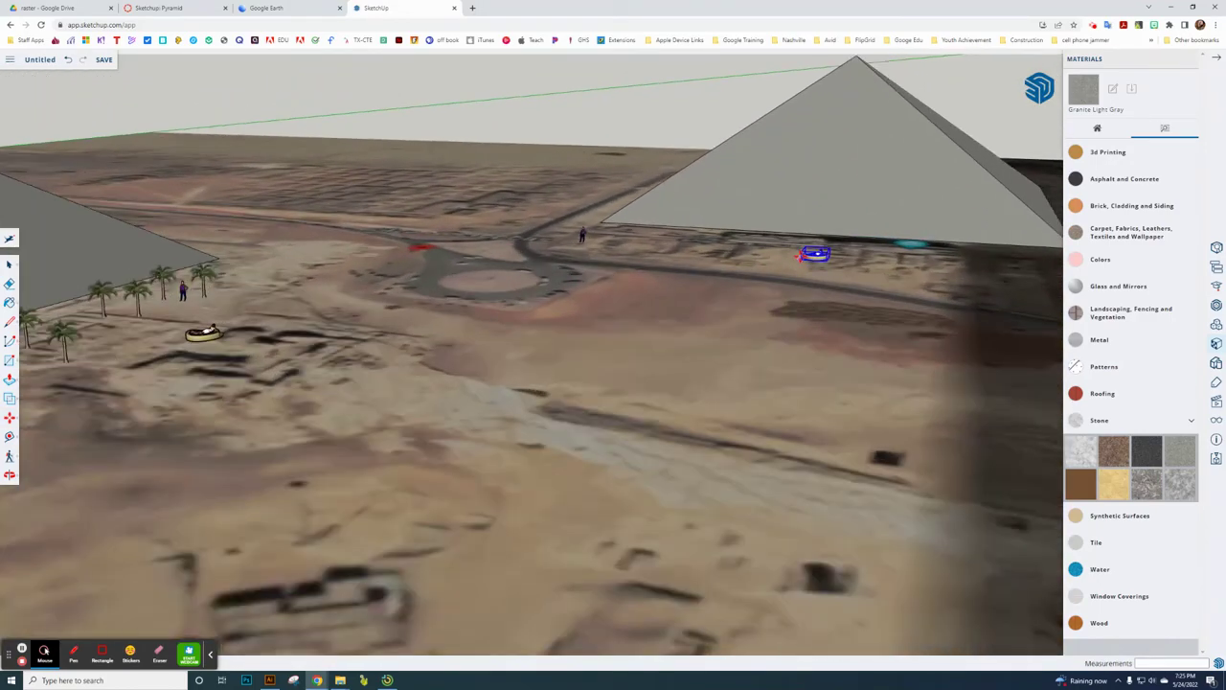
left_click(765, 277)
scroll(626, 361, "down", 2)
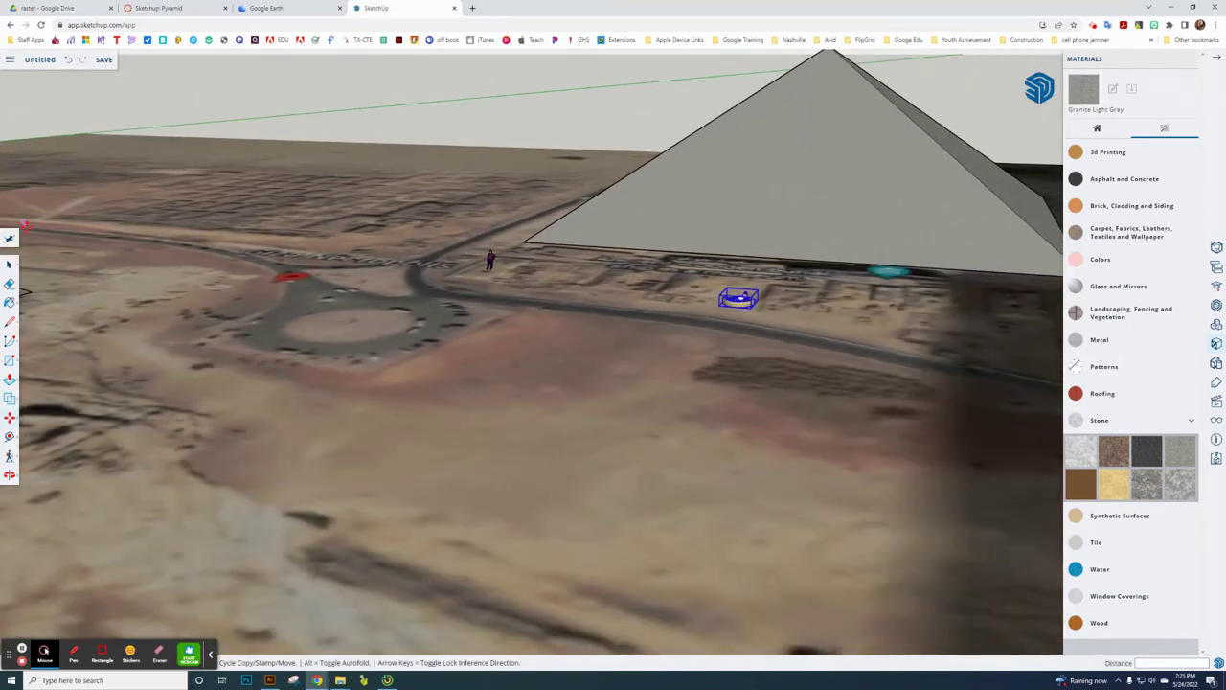
left_click(31, 254)
left_click(391, 95)
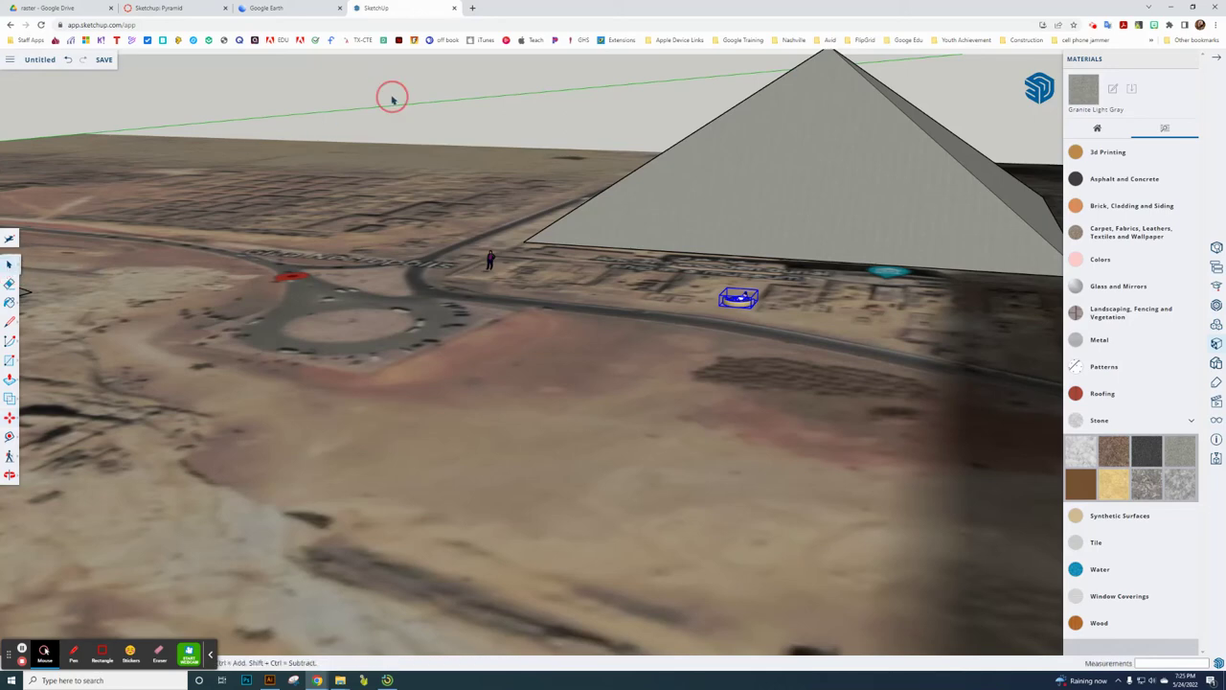
Review the placed palm trees, figures and EGIPSIA models around both pyramids.
scroll(633, 345, "down", 5)
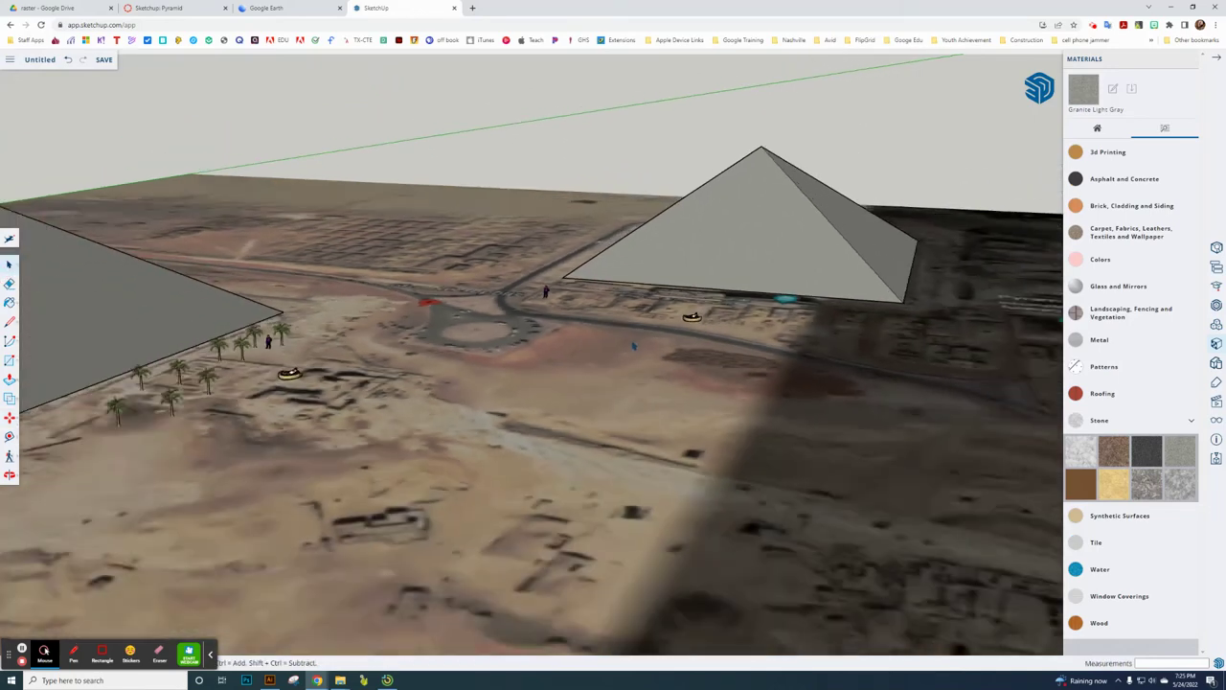
scroll(266, 410, "up", 2)
scroll(266, 410, "up", 2)
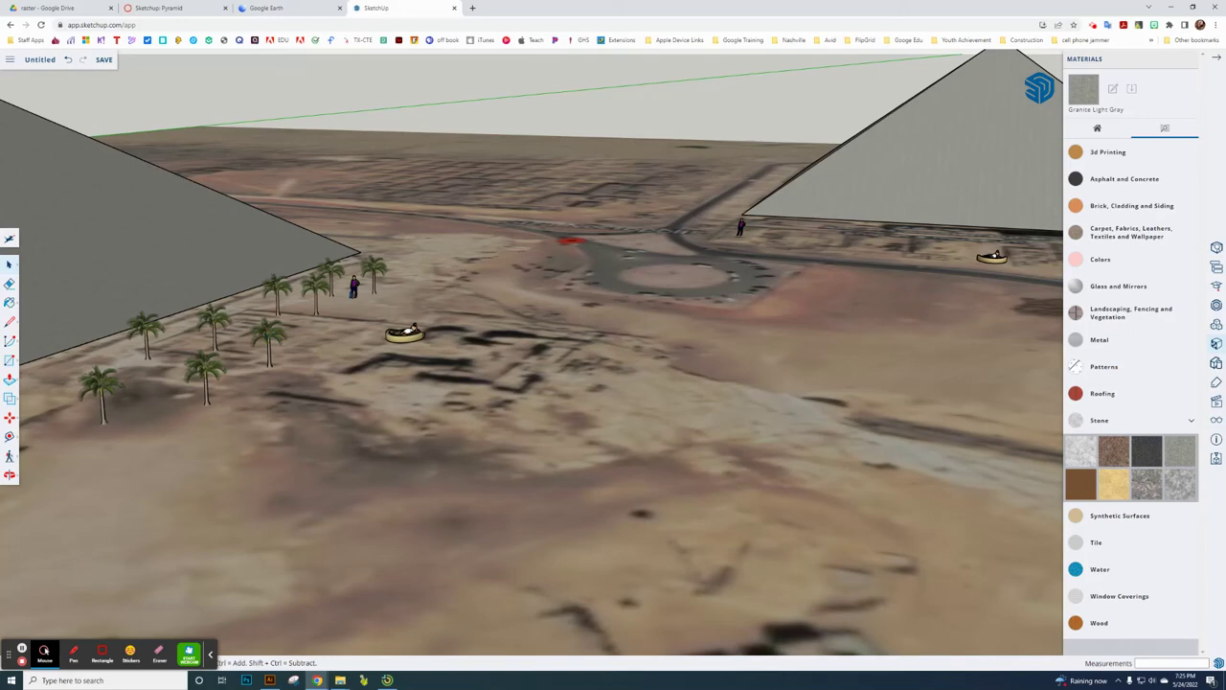
scroll(404, 337, "down", 3)
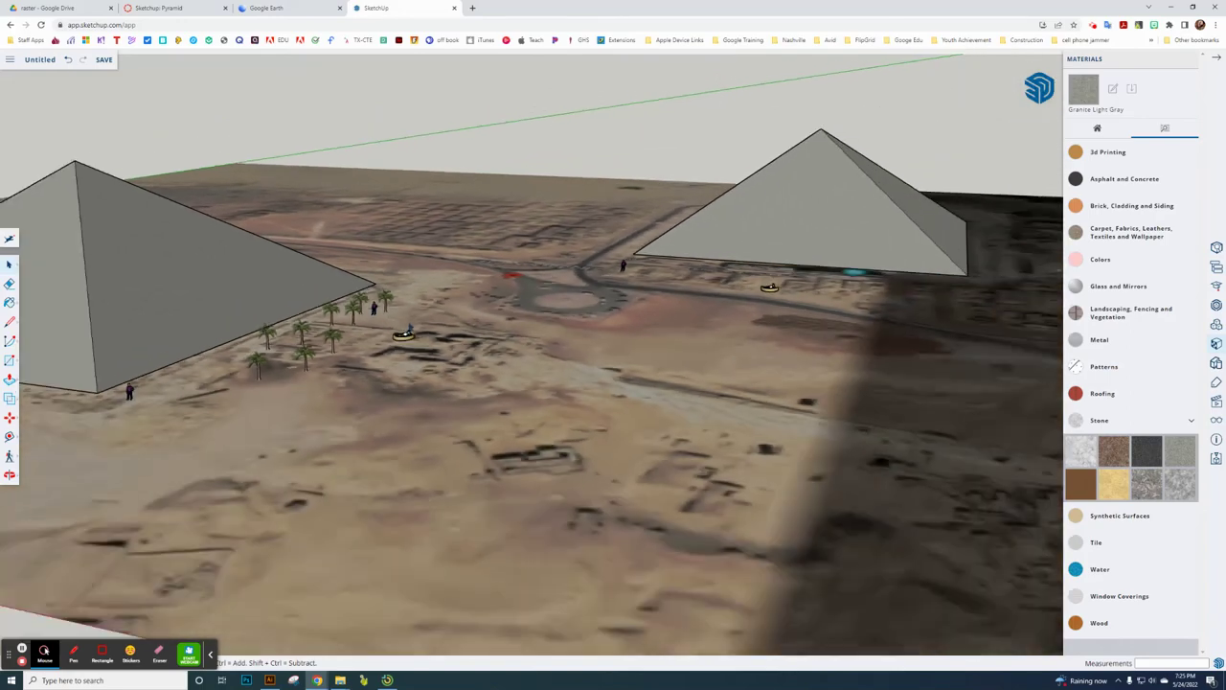
scroll(420, 343, "up", 3)
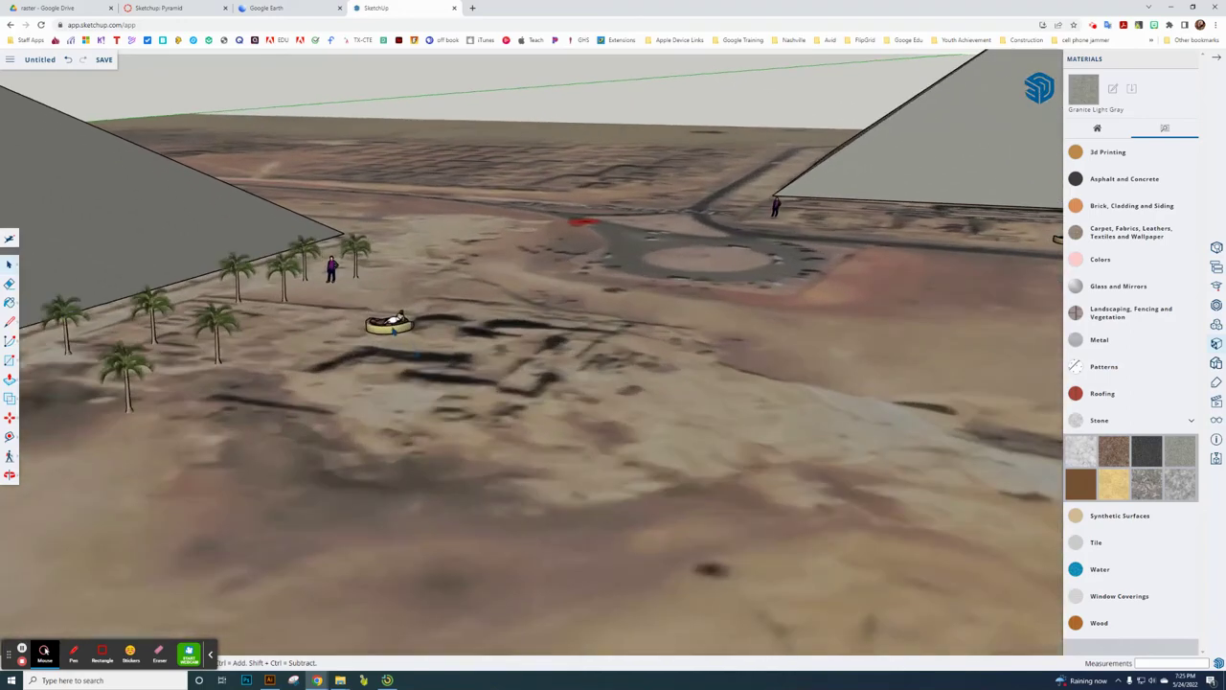
scroll(398, 330, "up", 2)
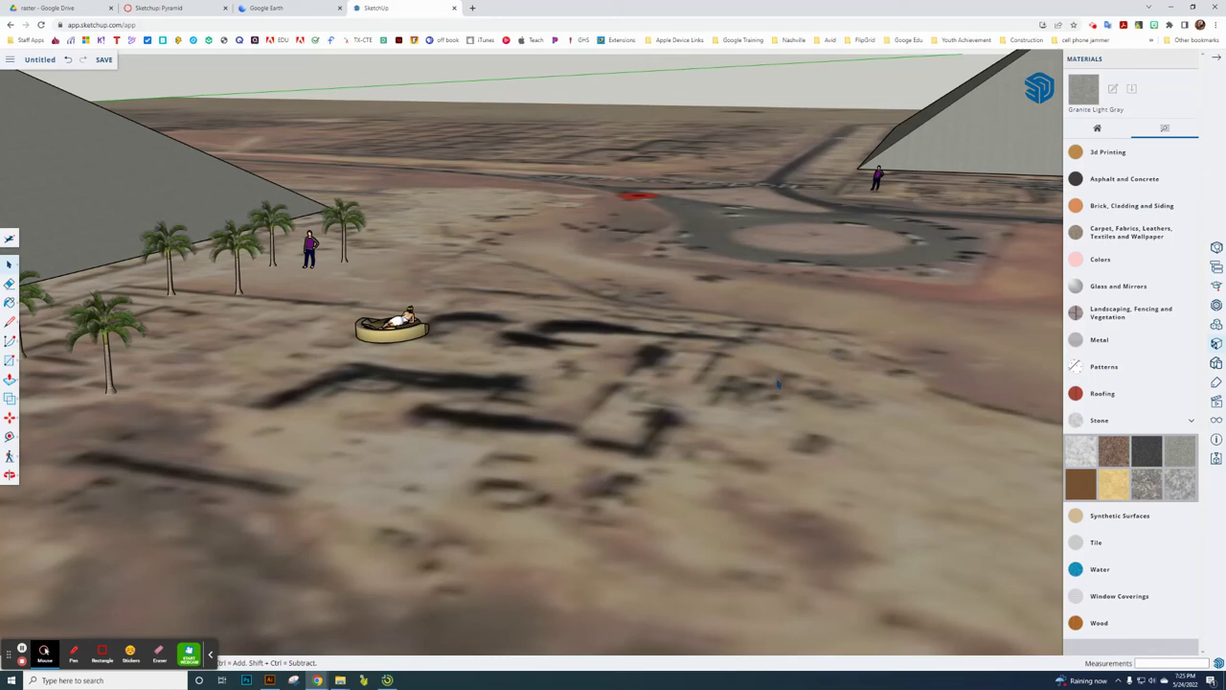
middle_click_drag(781, 381, 695, 337)
Purge all unused items and save the model as "pyramid" in the SketchUp project.
left_click(9, 61)
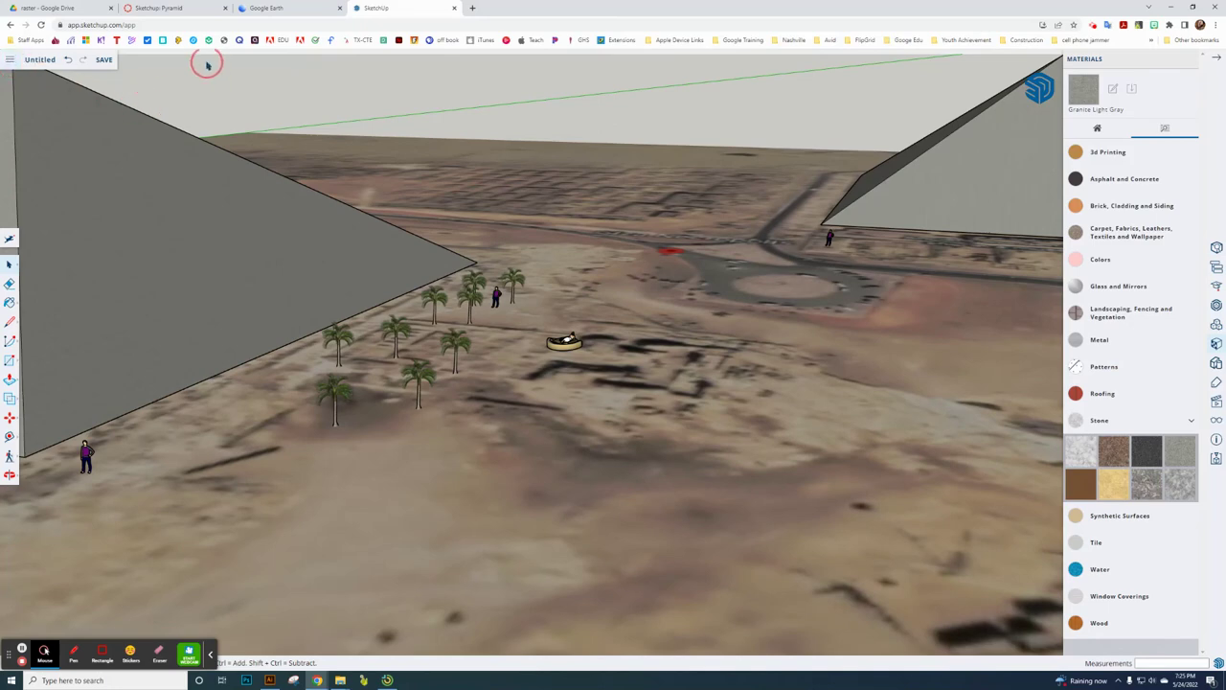
left_click(104, 60)
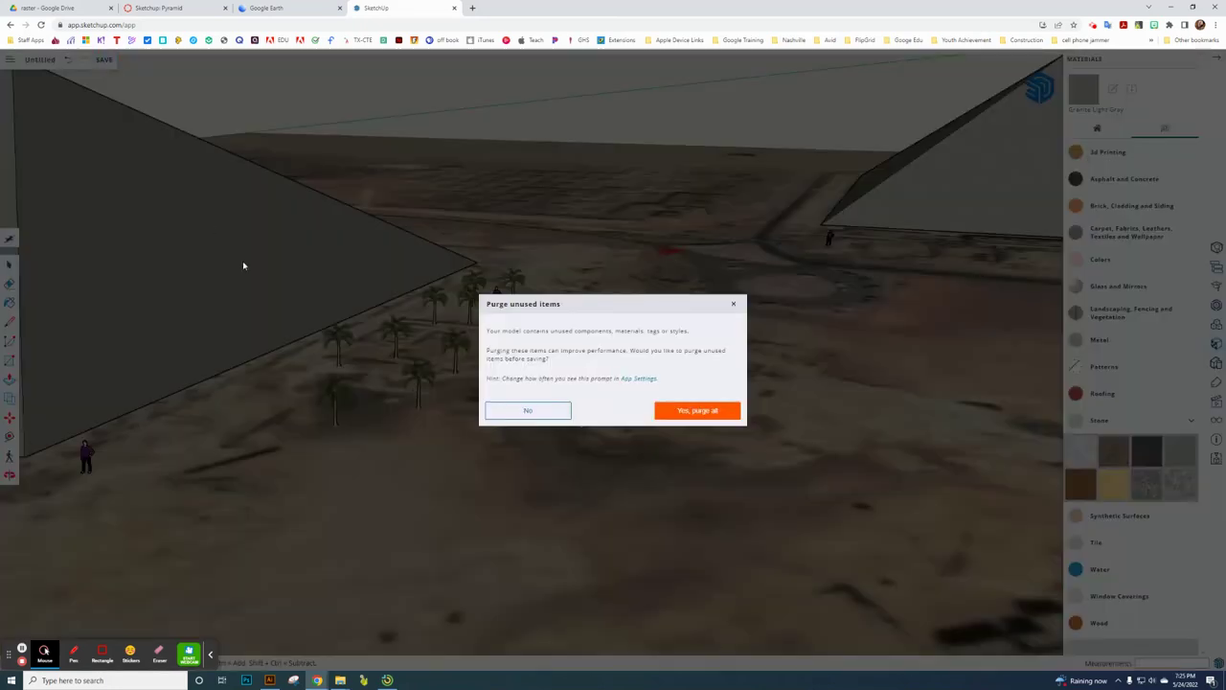
left_click(701, 411)
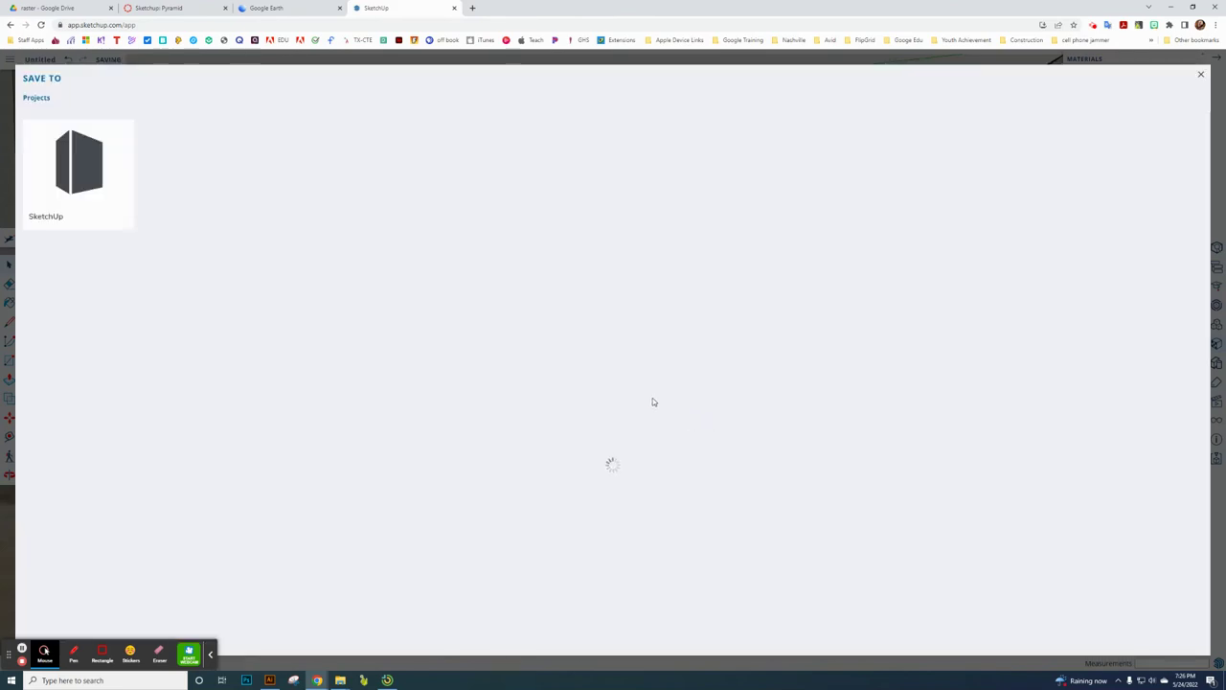
left_click(84, 178)
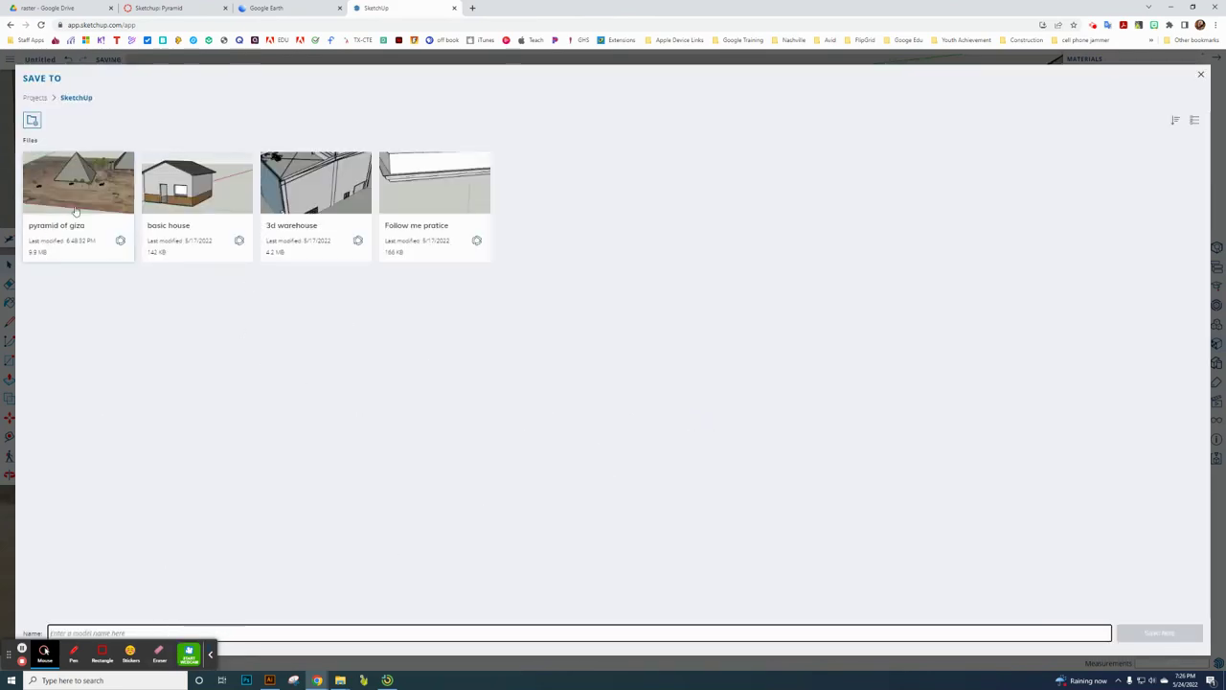
left_click(210, 654)
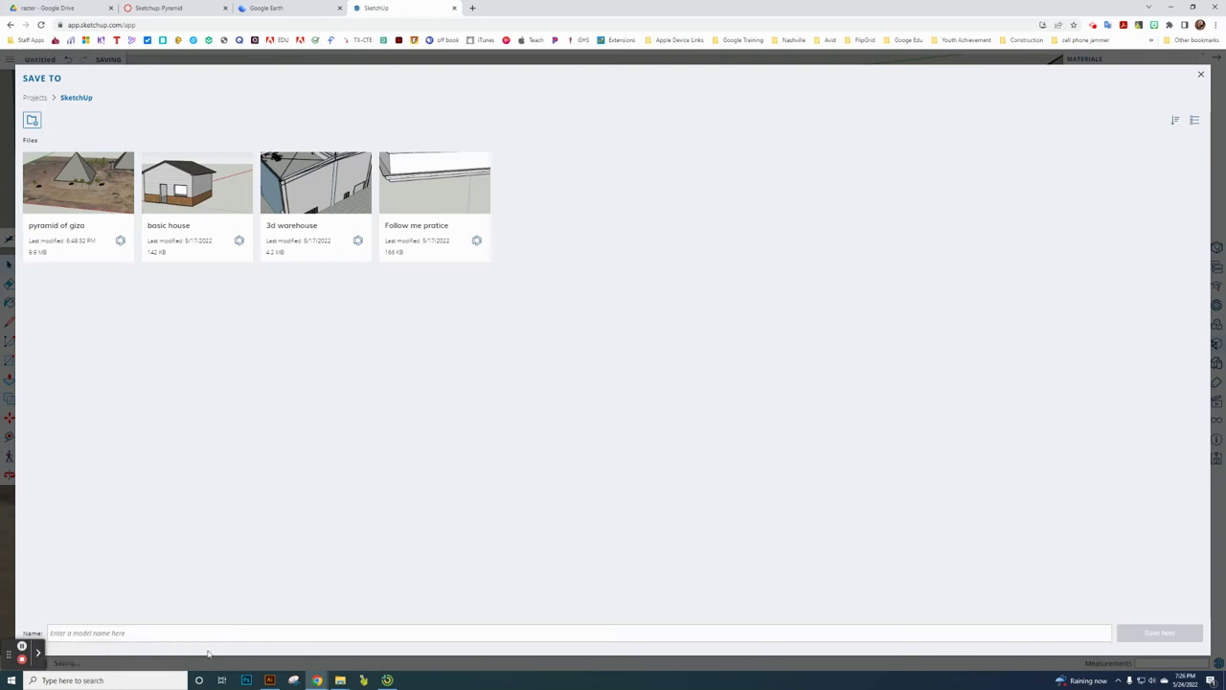
left_click(113, 636)
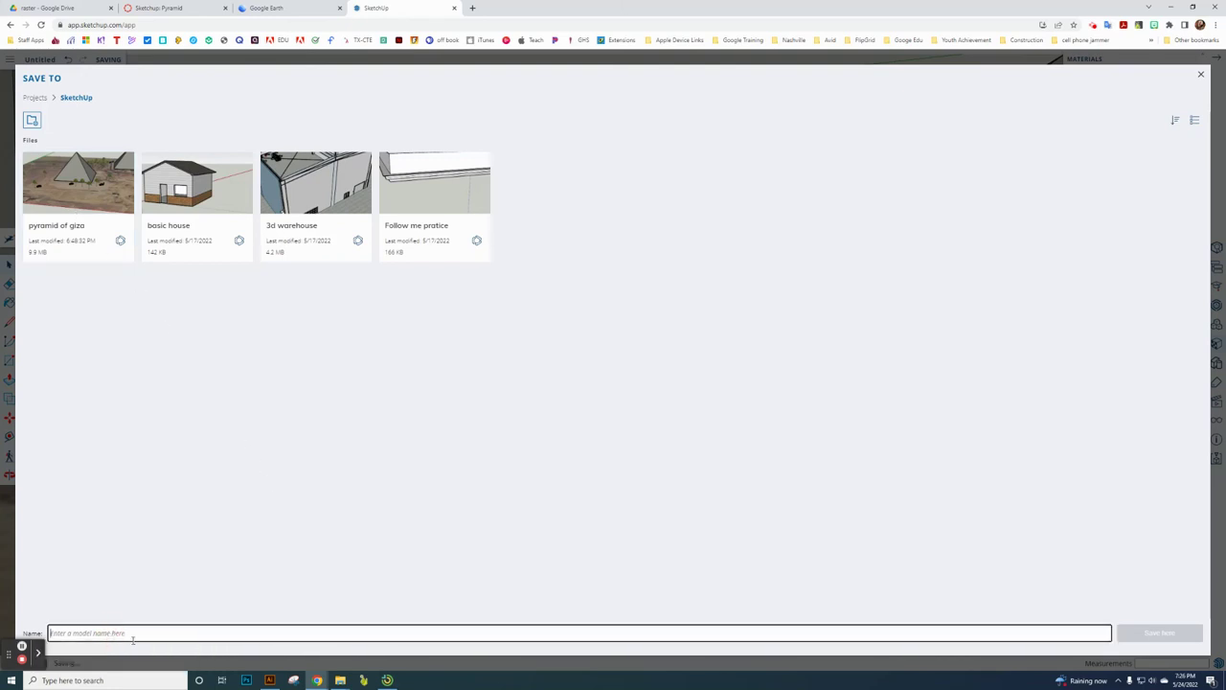
type("pyramid")
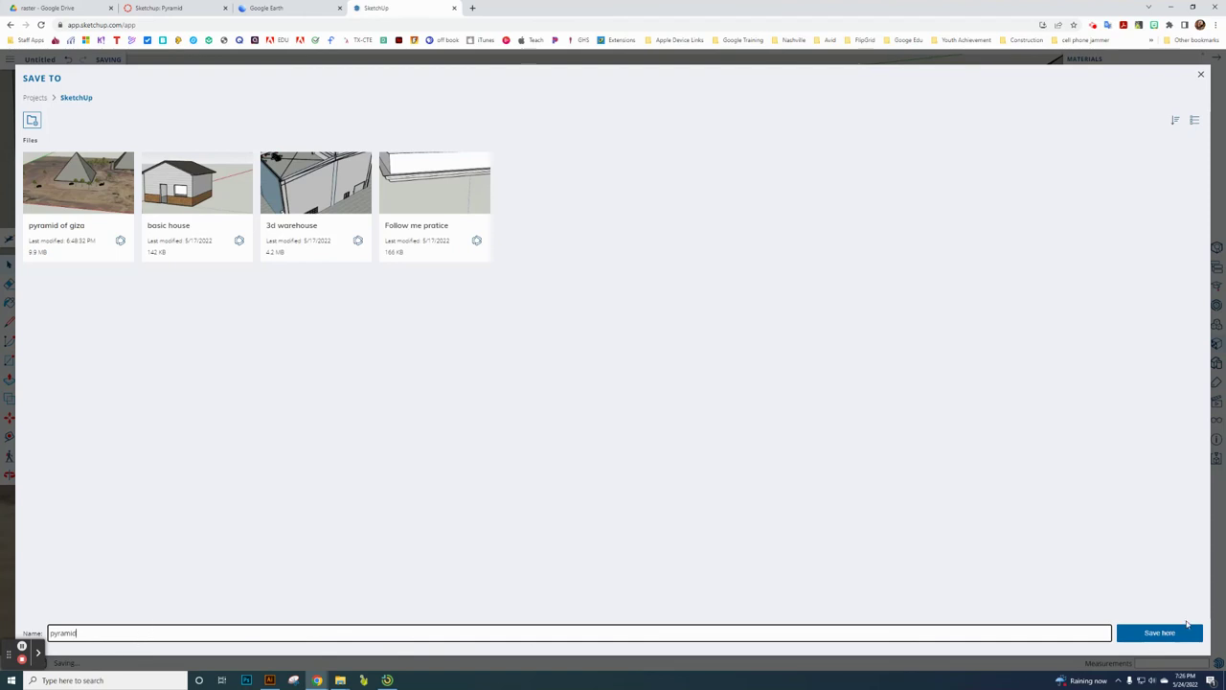
left_click(1167, 633)
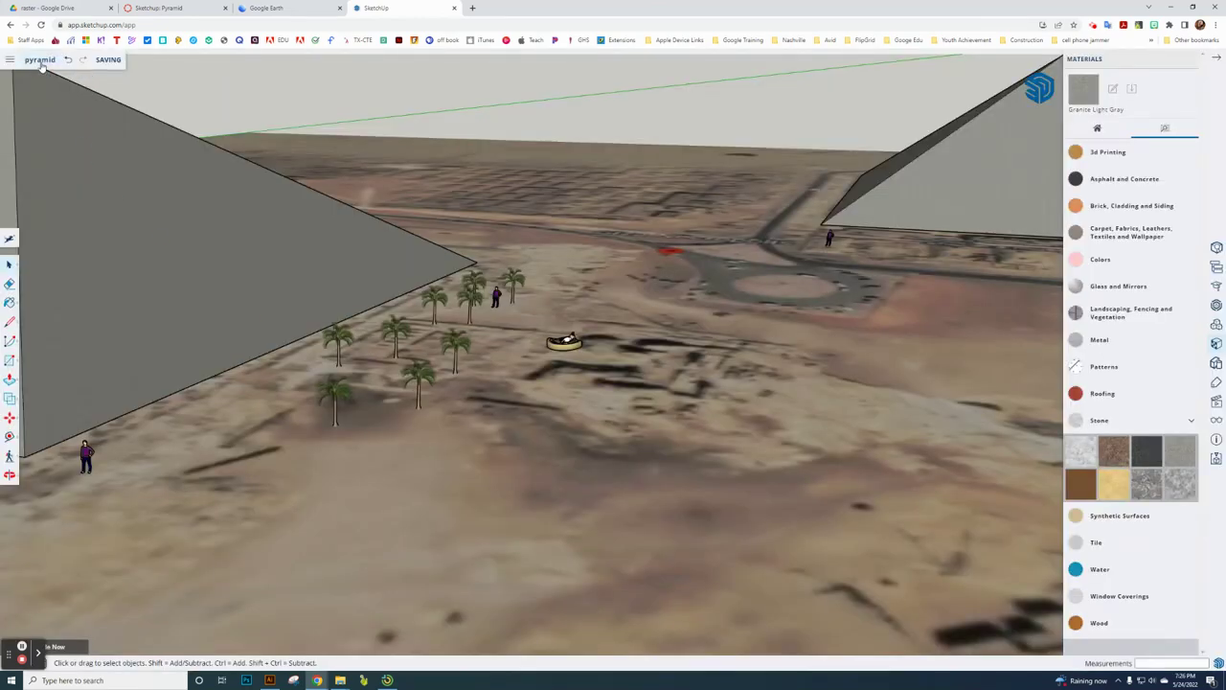
Return to the home page and download a copy of the pyramid file.
left_click(10, 60)
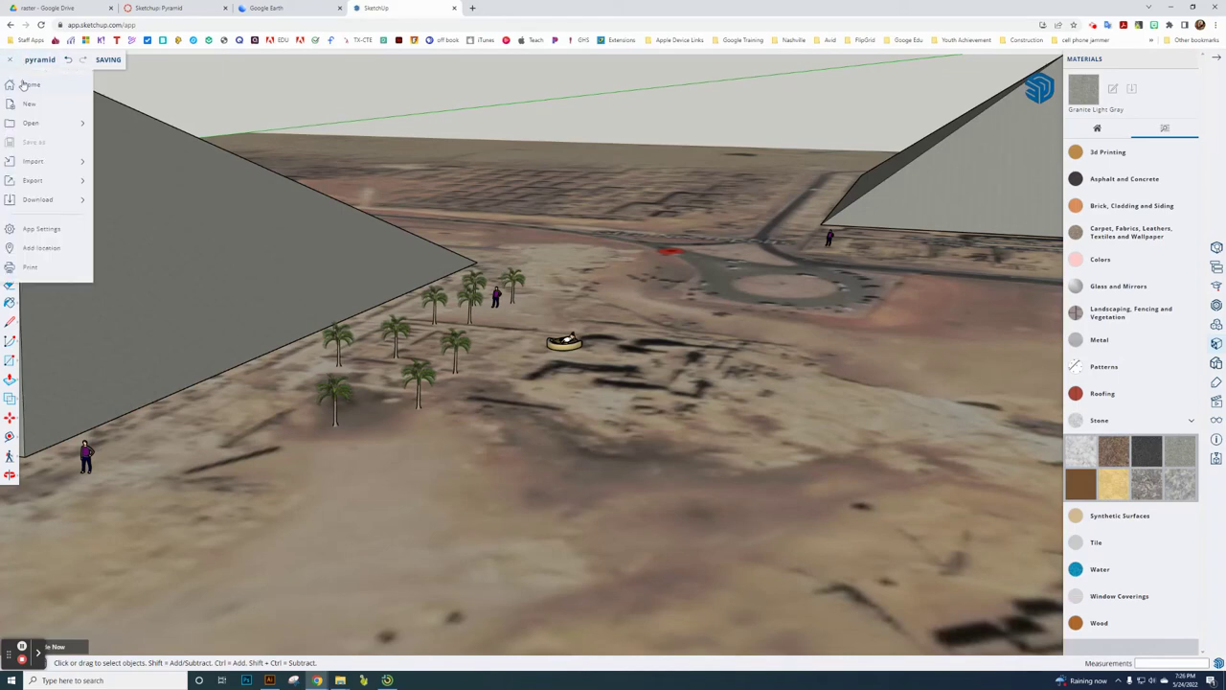
mouse_move(42, 182)
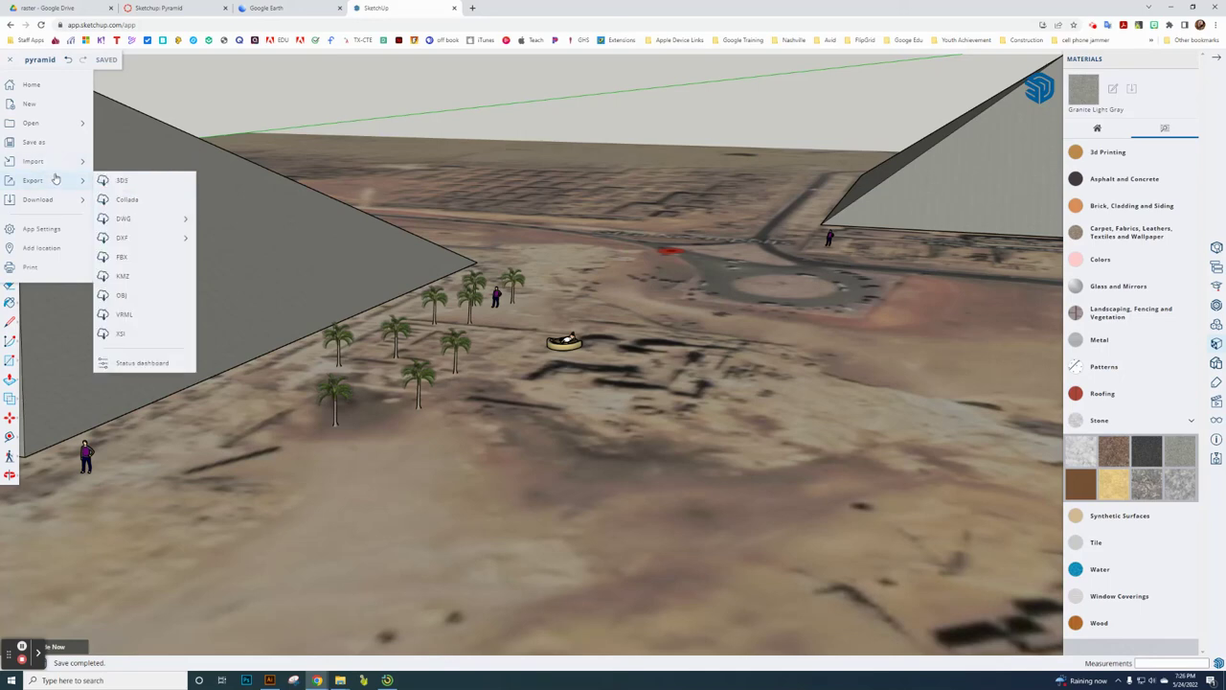
left_click(31, 85)
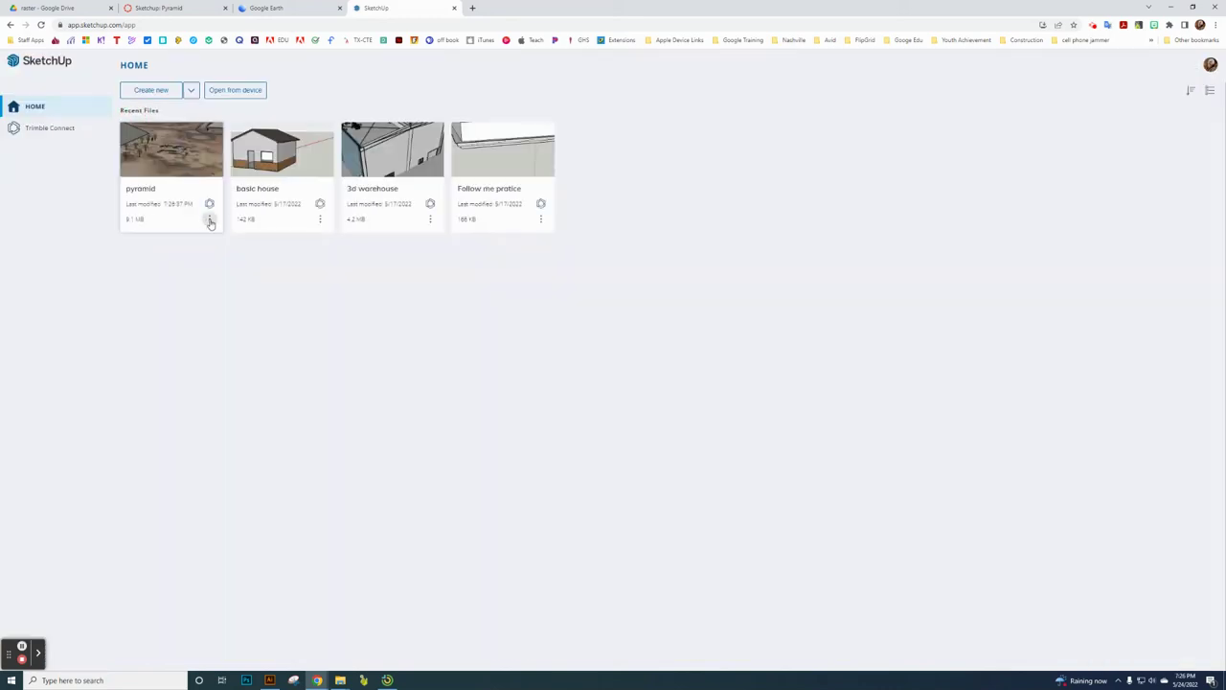
left_click(210, 220)
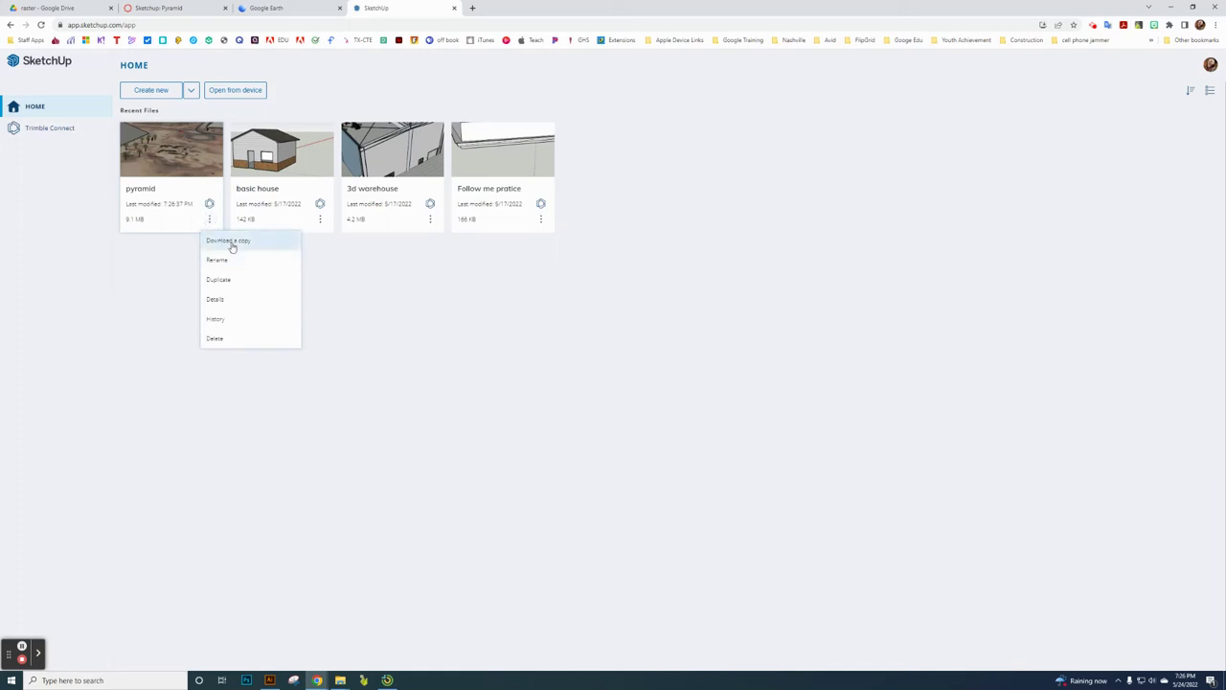
left_click(231, 242)
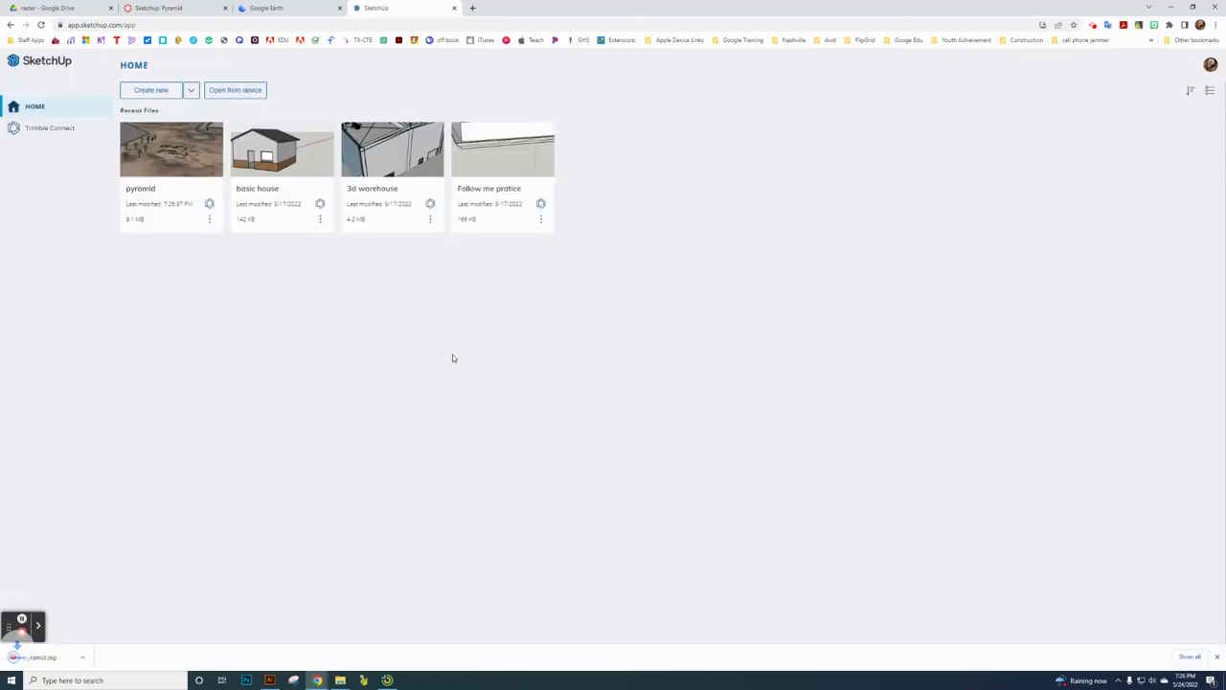
Switch to the "Sketchup: Pyramid" assignment page in Canvas, attach pyramid.skp as the file upload and submit the assignment.
left_click(167, 9)
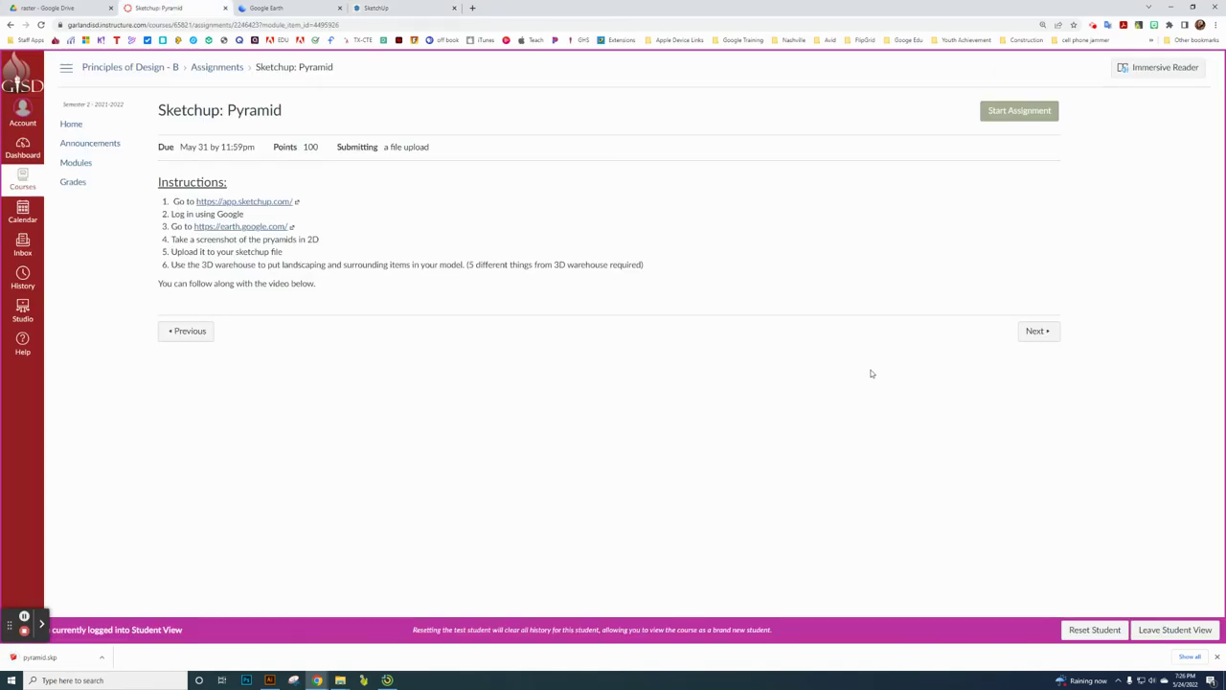
left_click(1010, 111)
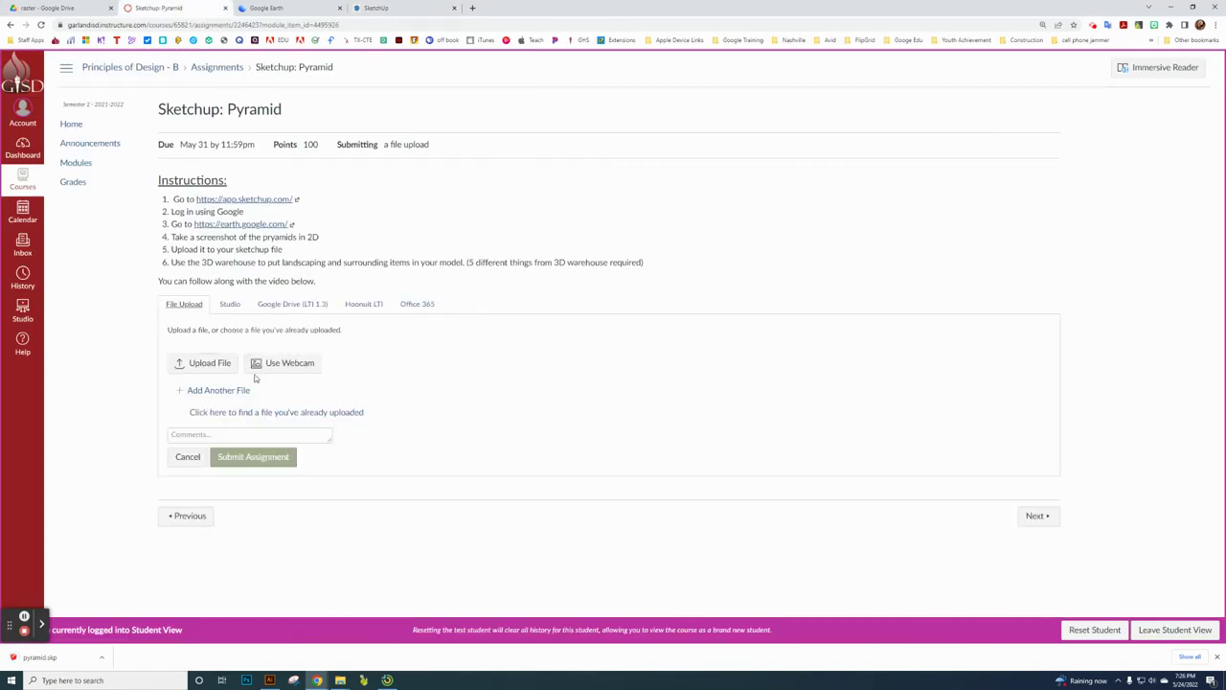
left_click(201, 364)
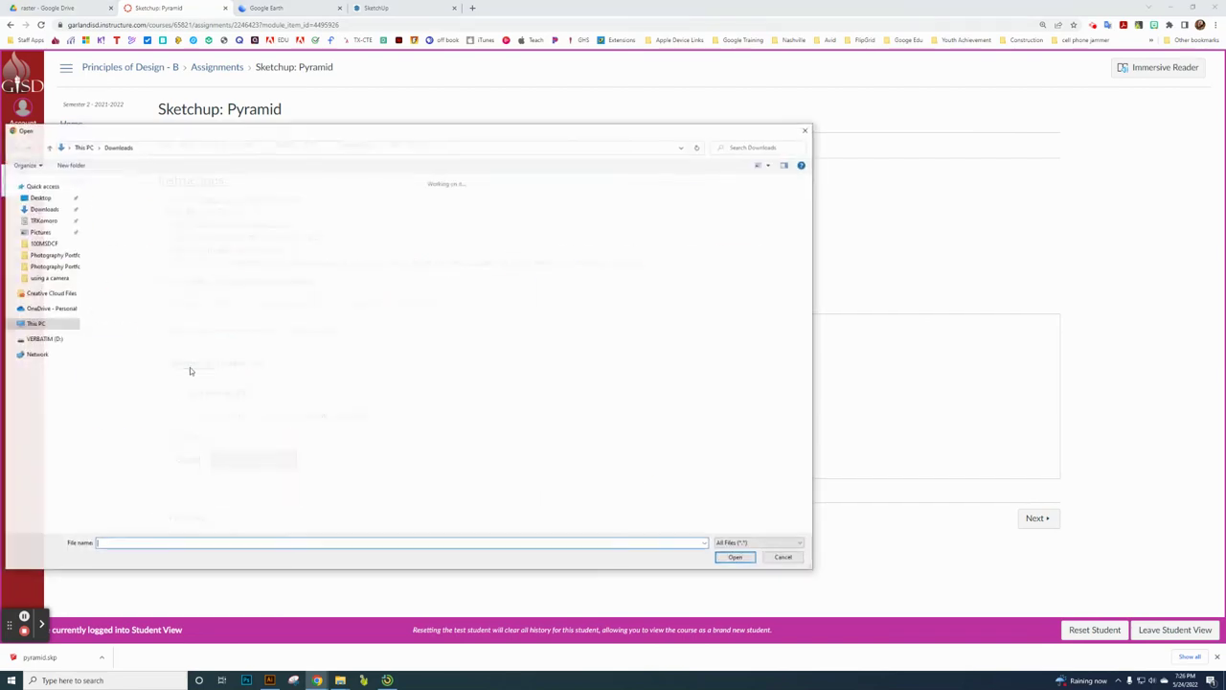
left_click(114, 218)
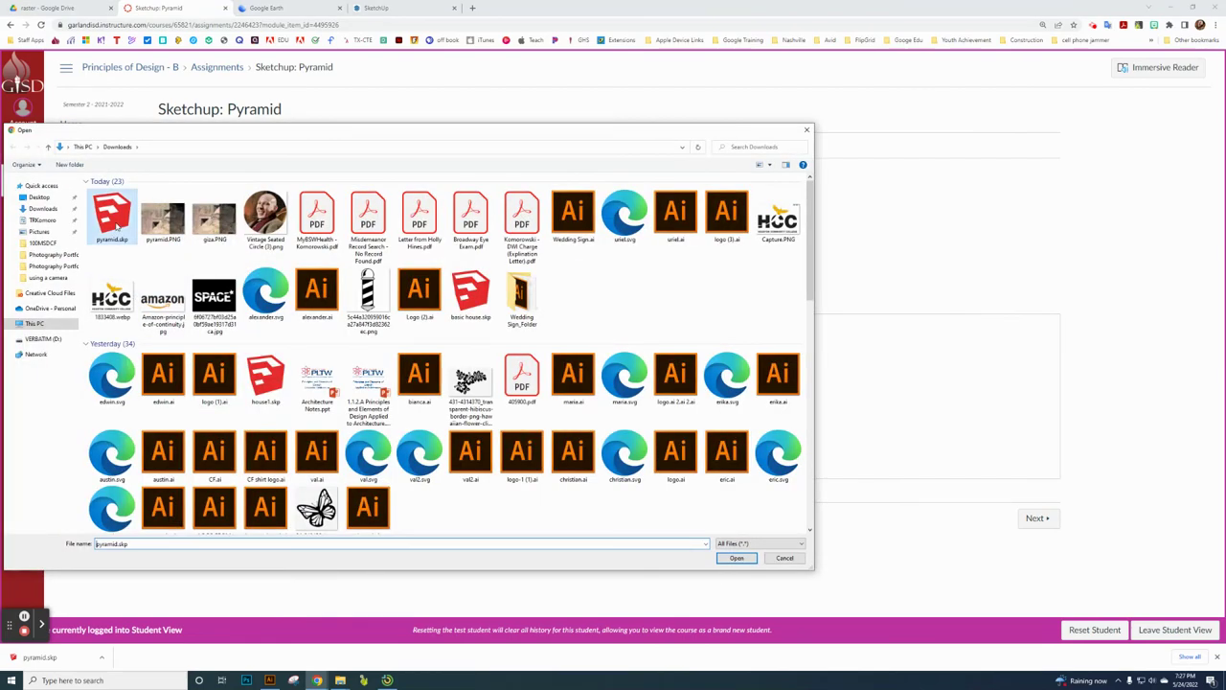
left_click(738, 558)
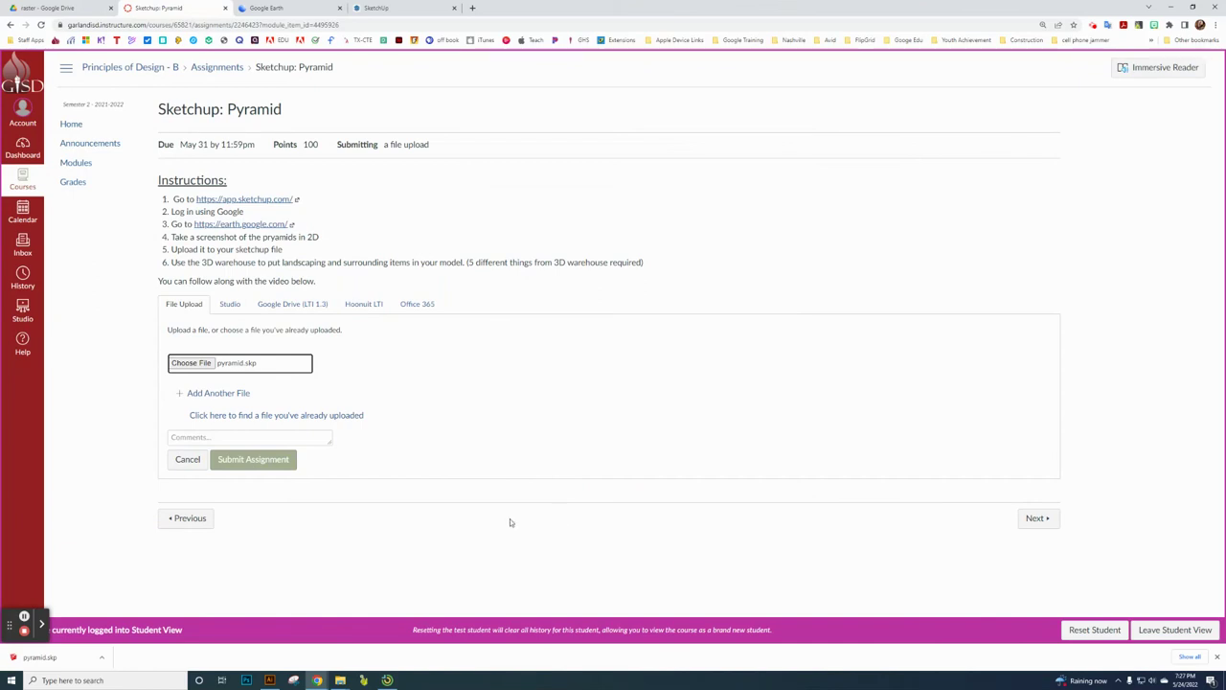
left_click(248, 460)
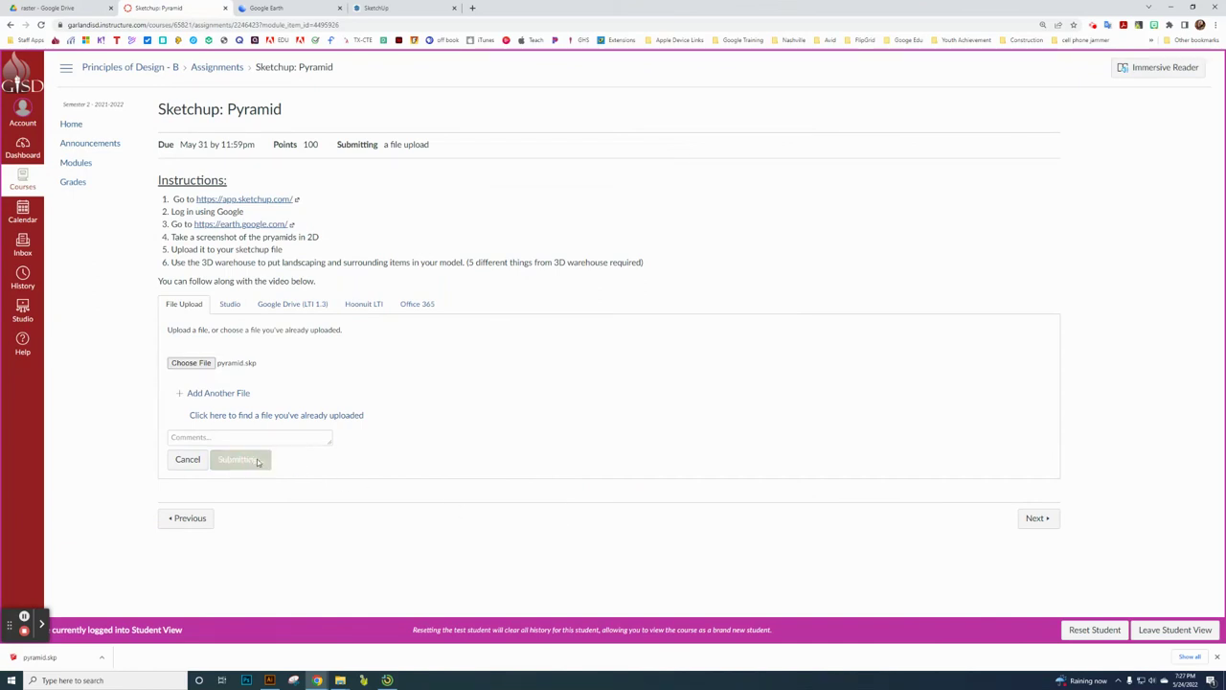